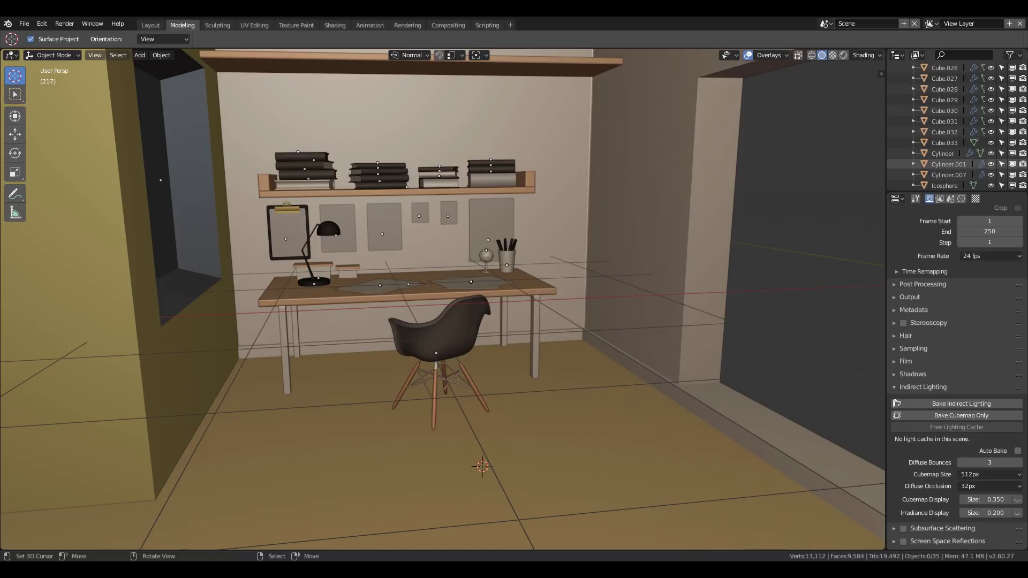
Add an irradiance volume light probe to the desk room and lift it upward.
key("shift")
key("shift+grave")
key("w")
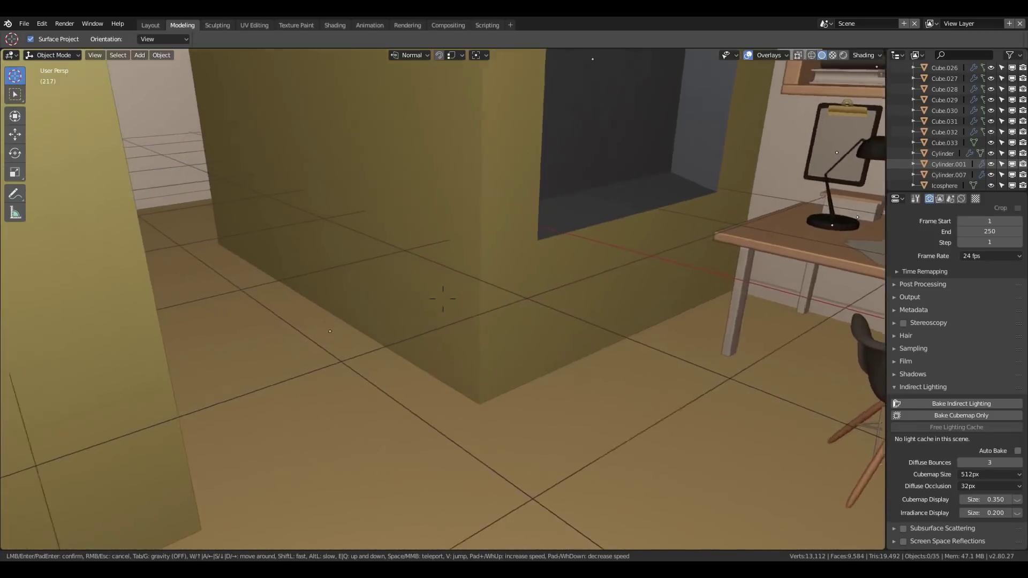
key("s")
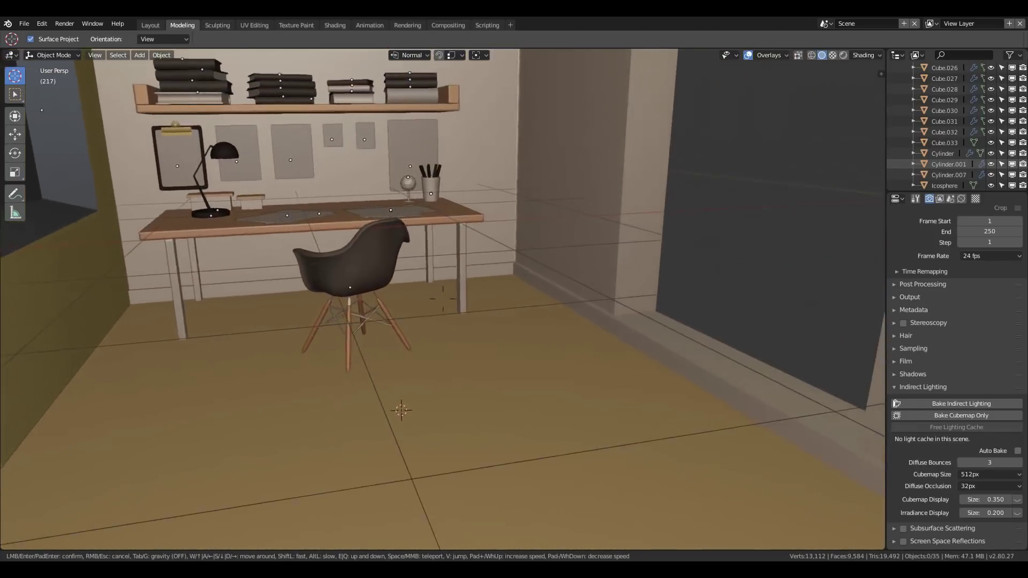
key("a")
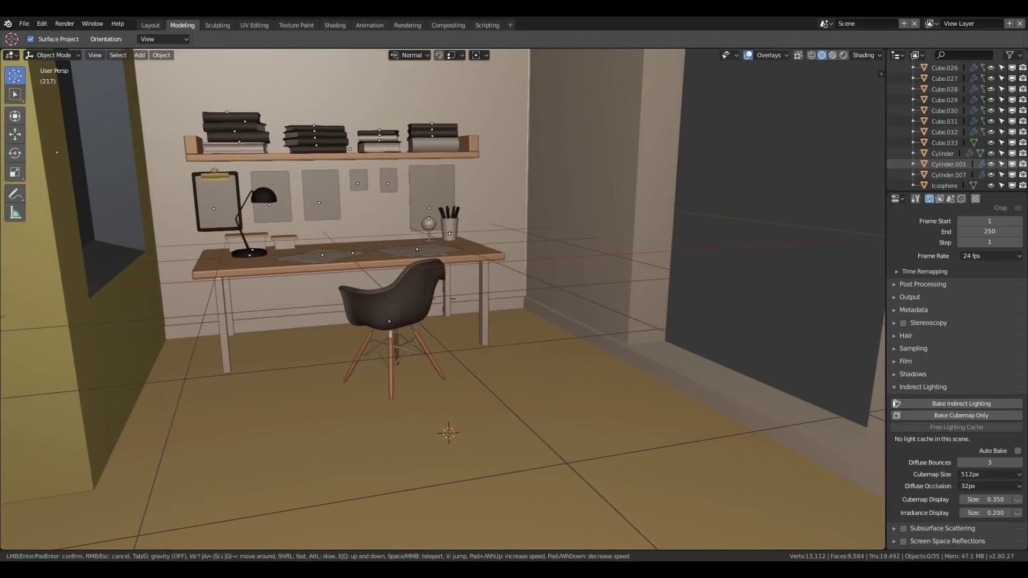
key("Return")
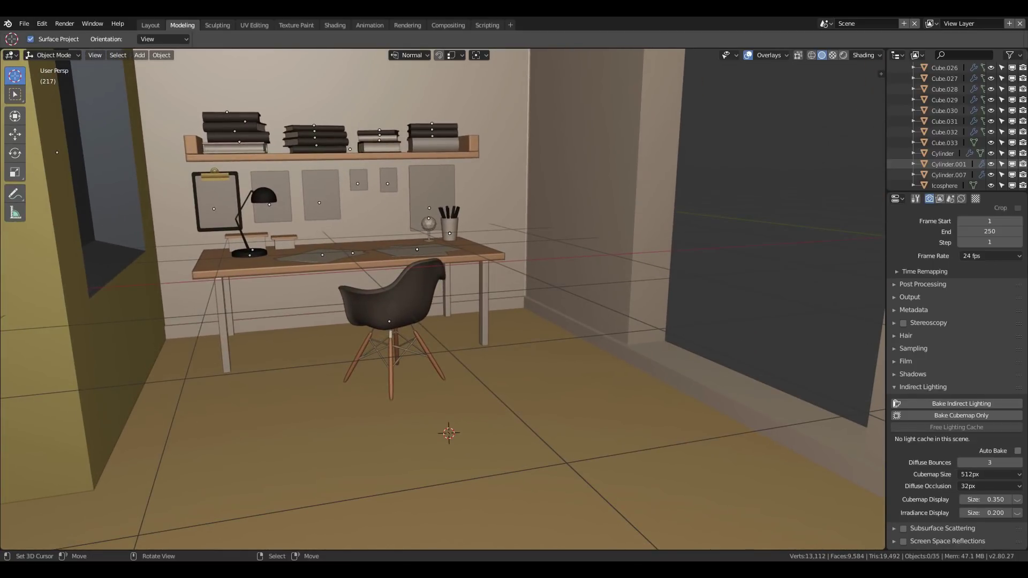
key("shift+a")
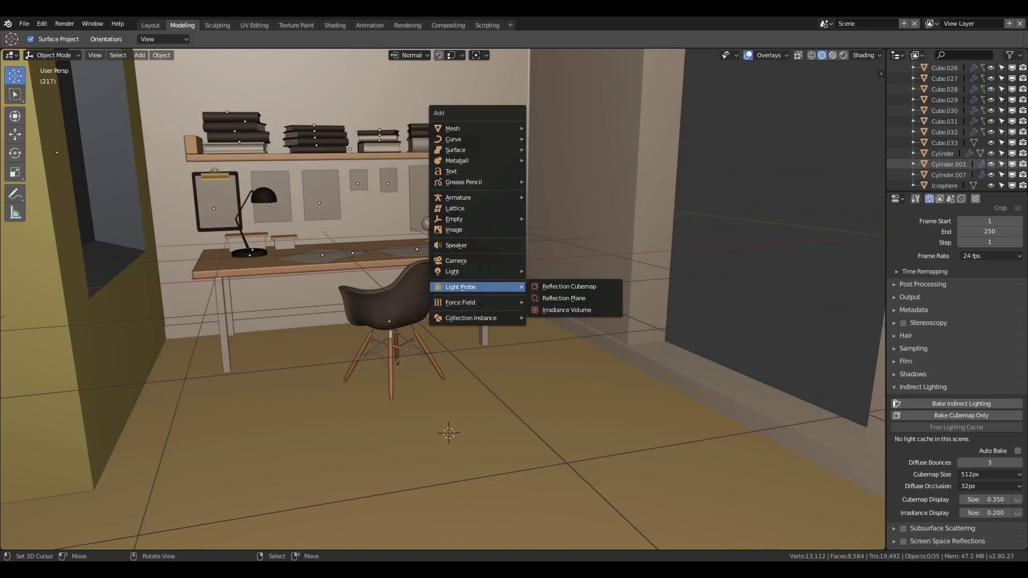
left_click(566, 309)
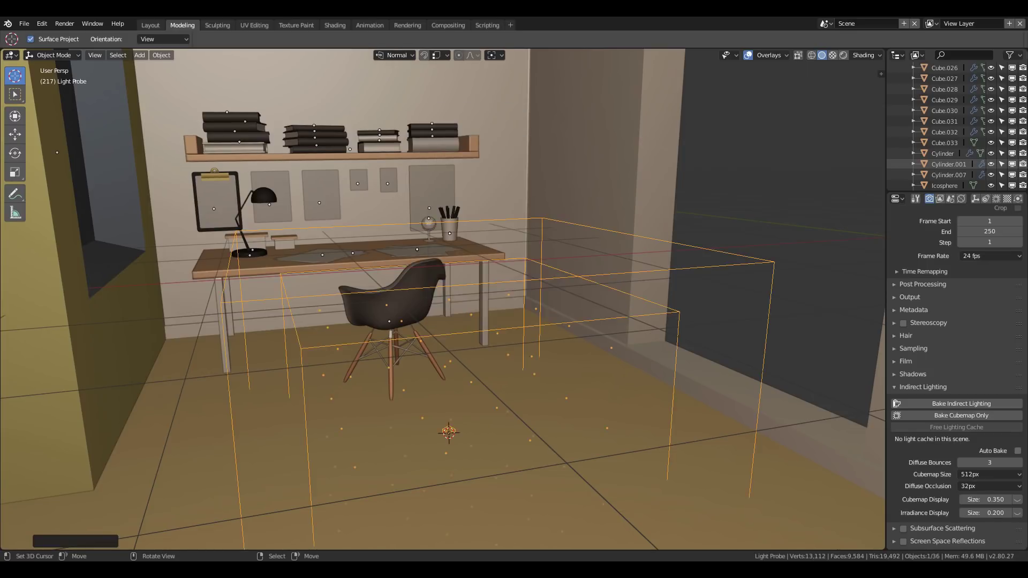
key("g")
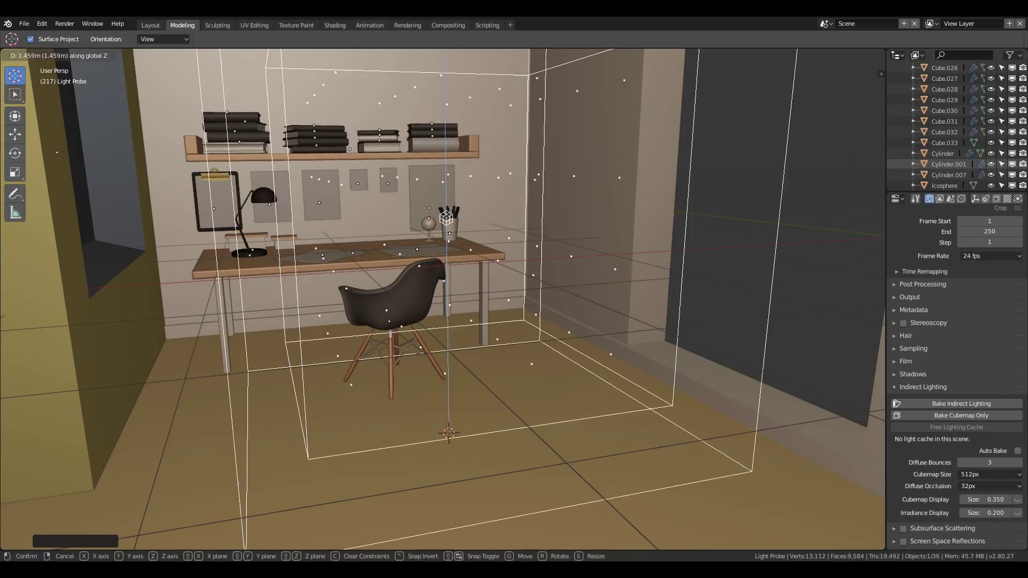
key("Return")
In top view, scale the irradiance volume along X and Y to span the room.
key("KP_7")
scroll(469, 338, "up", 5)
key("s")
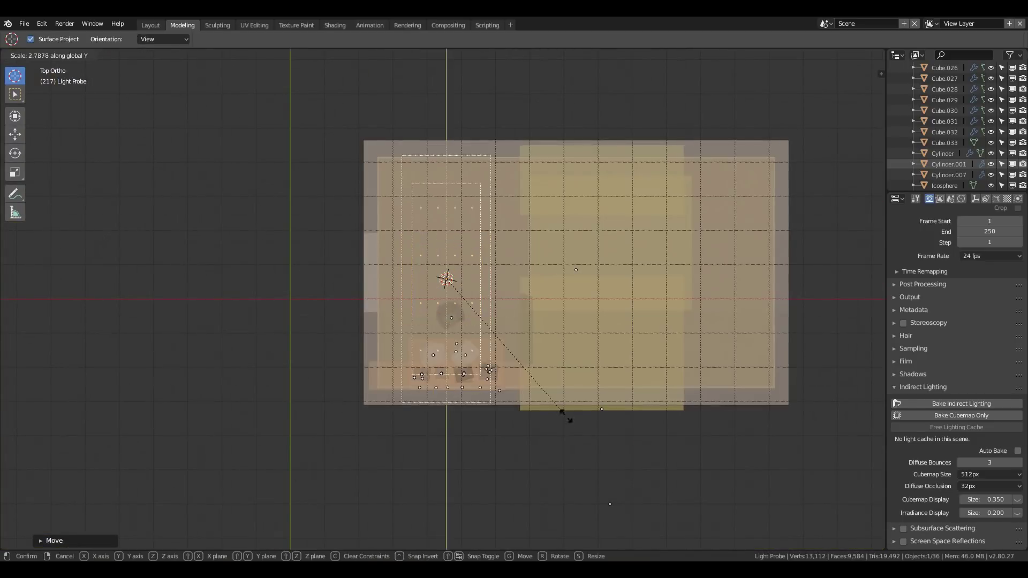
key("x")
key("Return")
key("s")
key("x")
key("Return")
key("s")
key("y")
key("Return")
In side view, scale the irradiance volume along Z to fit the room's height.
key("KP_1")
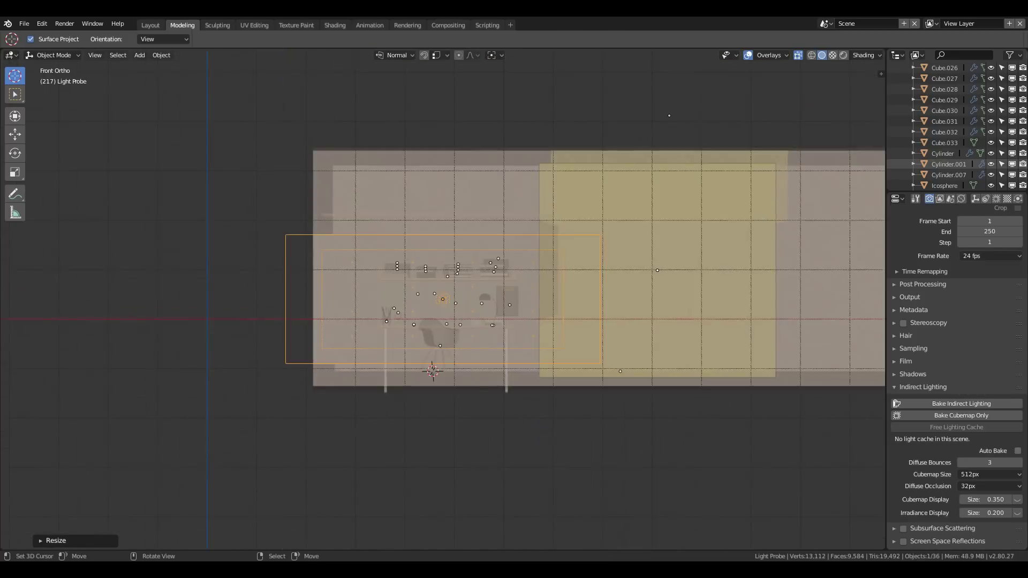
key("ctrl+KP_3")
key("s")
key("z")
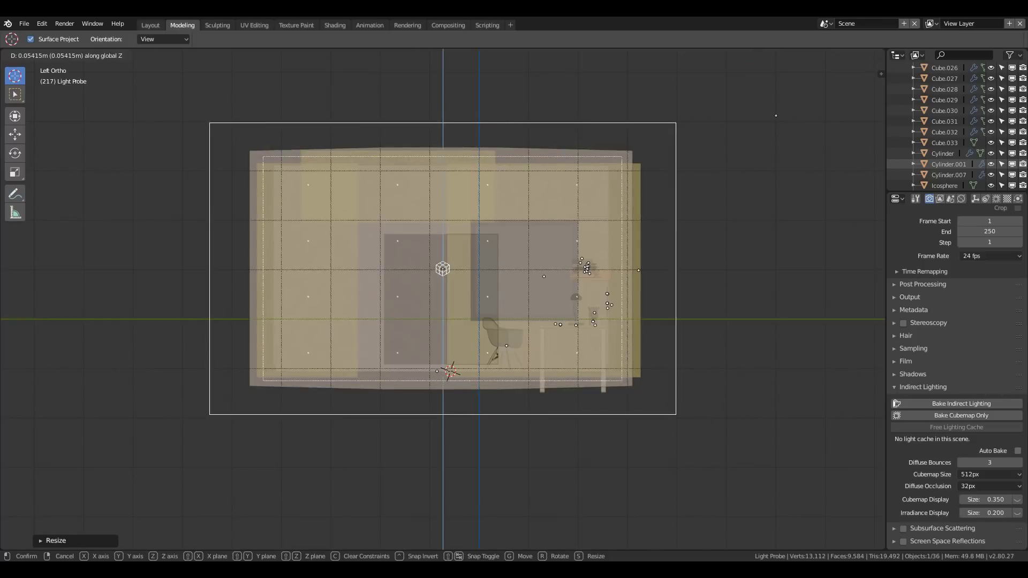
key("Return")
mouse_move(661, 408)
middle_mouse_down()
mouse_move(562, 337)
mouse_move(495, 408)
middle_mouse_up()
Duplicate the irradiance volume and widen the copy along X across the neighbouring space.
key("shift+d")
key("Return")
key("KP_7")
key("s")
key("x")
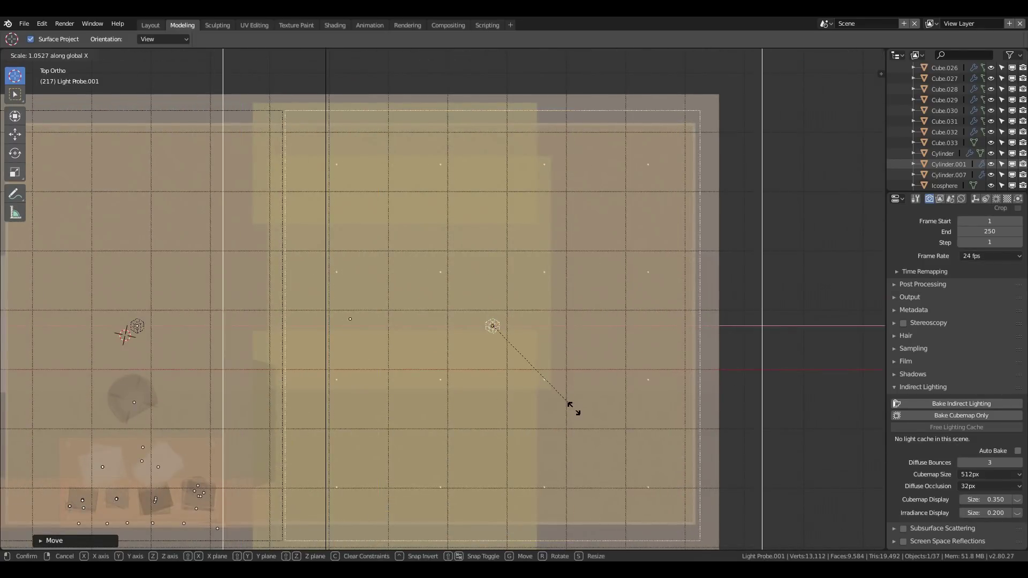
key("Return")
key("shift+grave")
key("w")
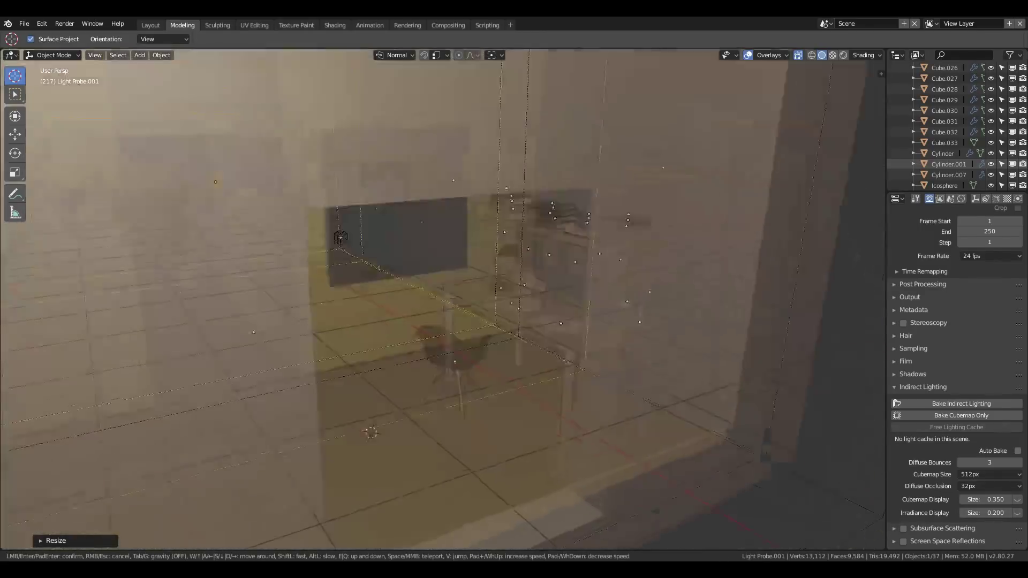
key("s")
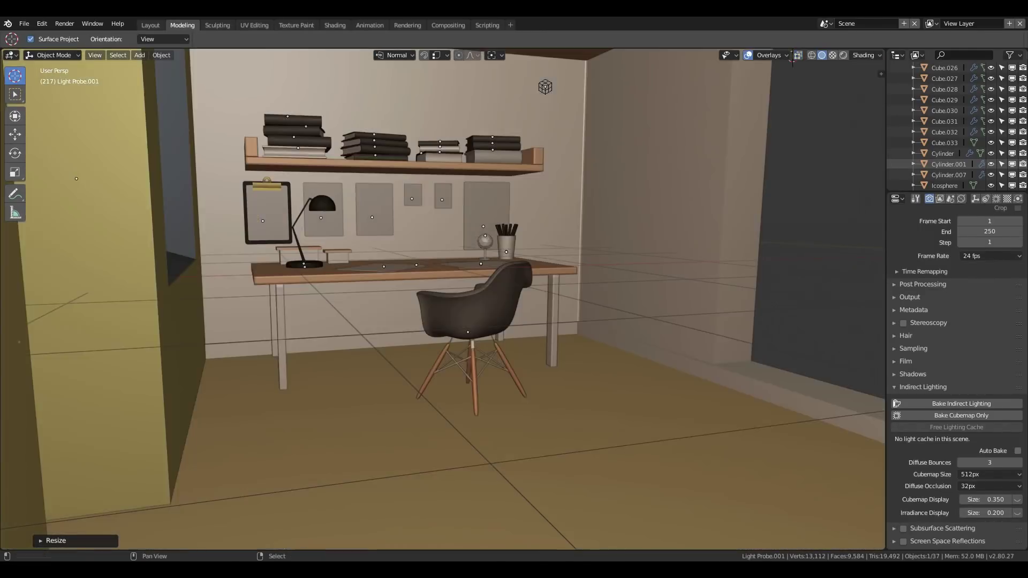
key("Return")
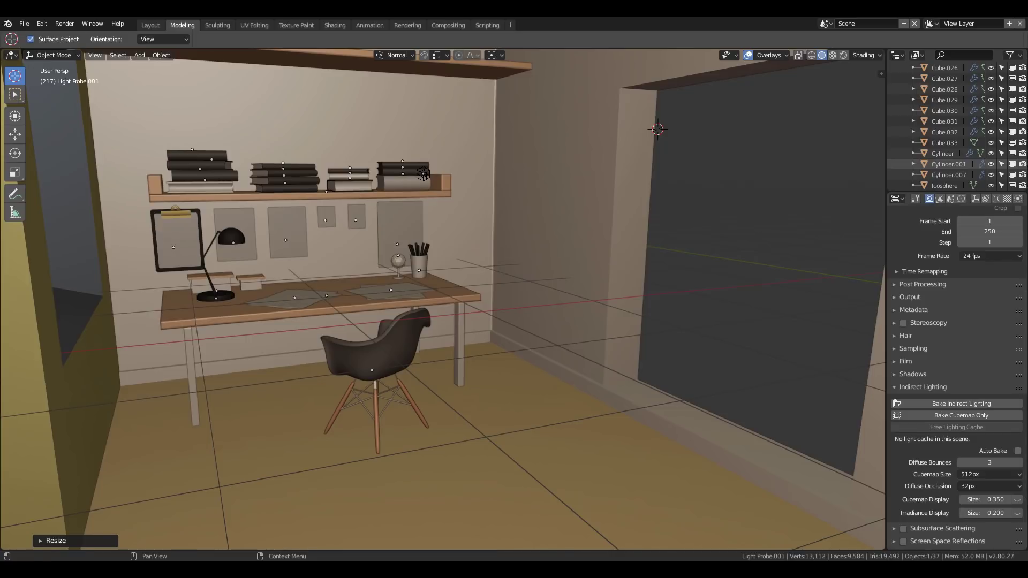
scroll(955, 128, "down", 2)
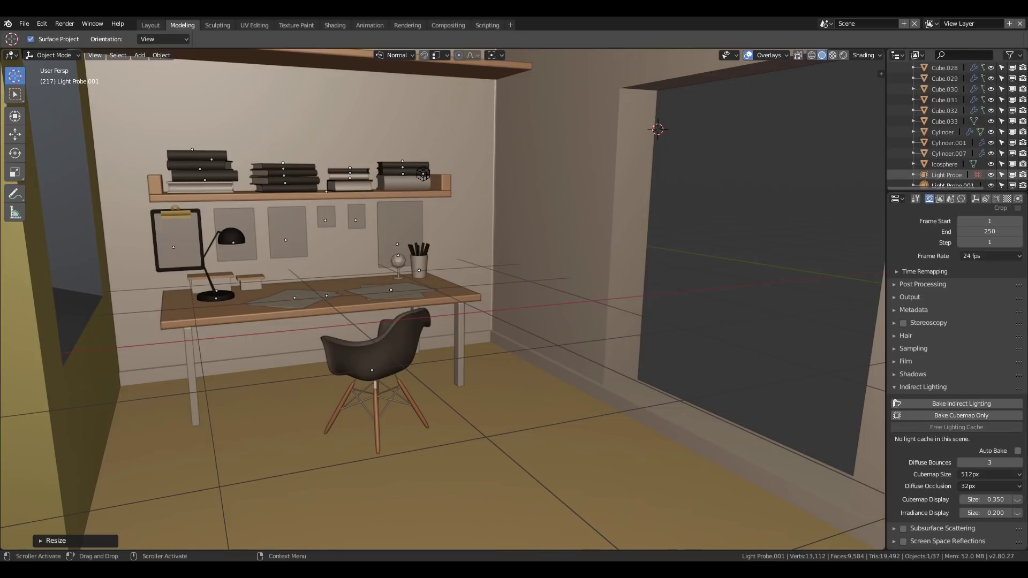
Set the first irradiance volume's X, Y and Z resolution to 8.
left_click(946, 174)
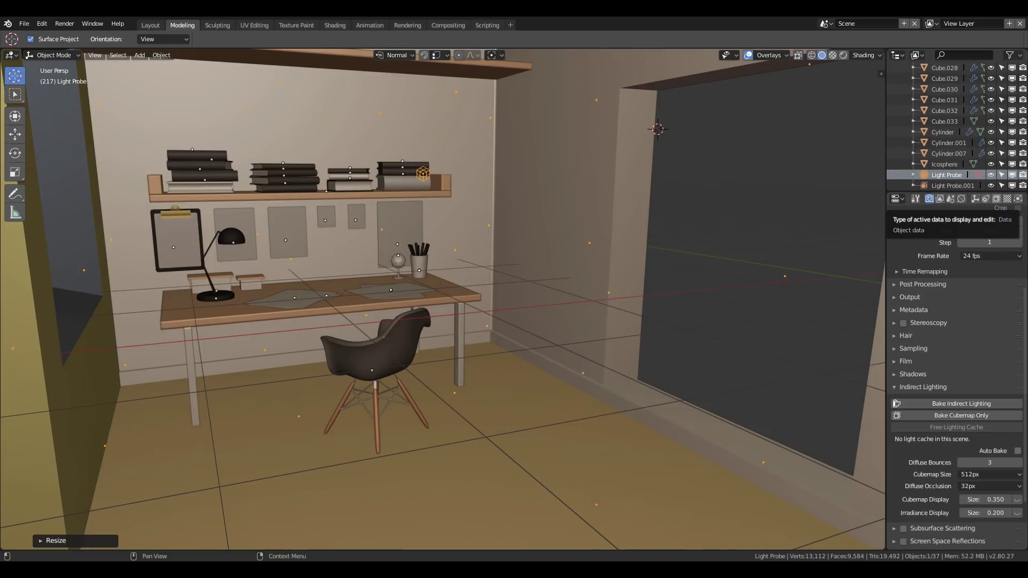
left_click(997, 198)
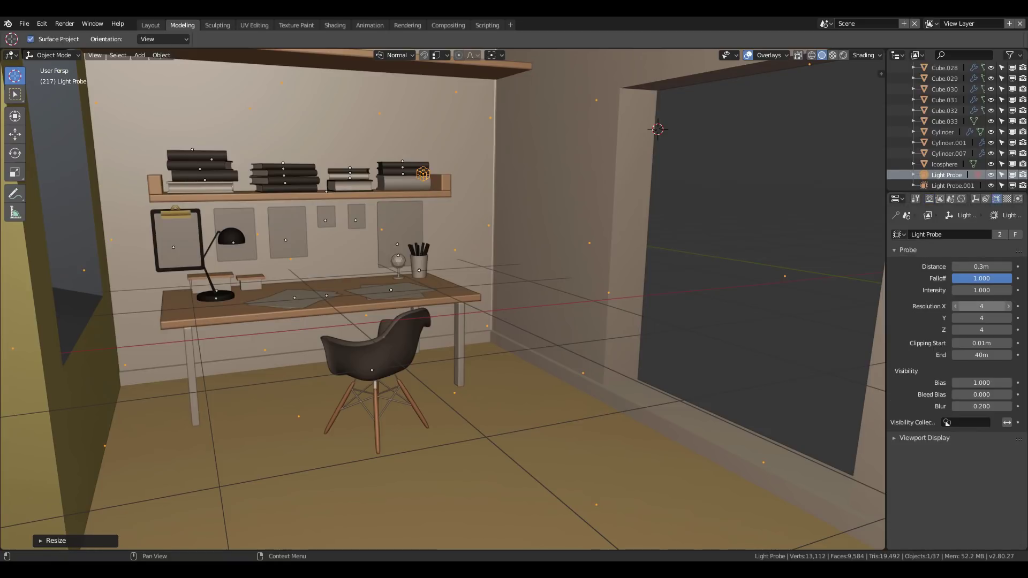
left_click(981, 305)
type("8")
key("Tab")
type("8")
key("Tab")
type("8")
key("Return")
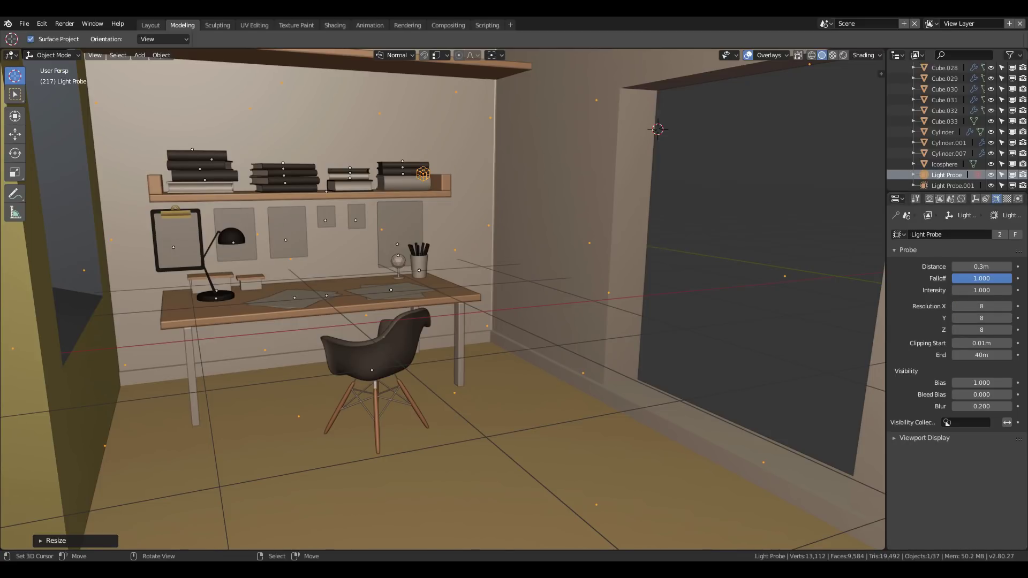
Inspect the room, then return the probe resolution to 4 on every axis.
key("shift+grave")
key("w")
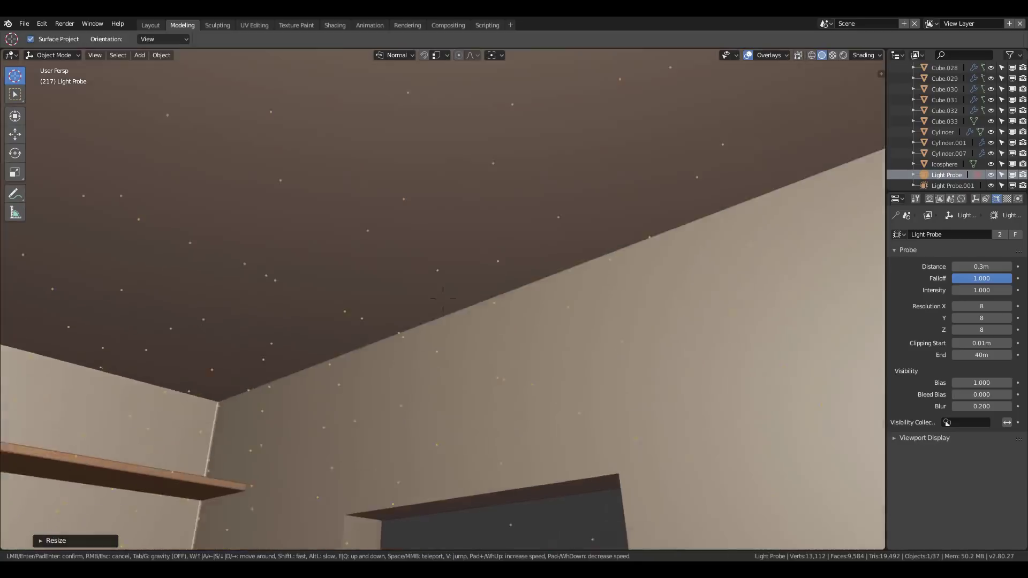
key("s")
key("s")
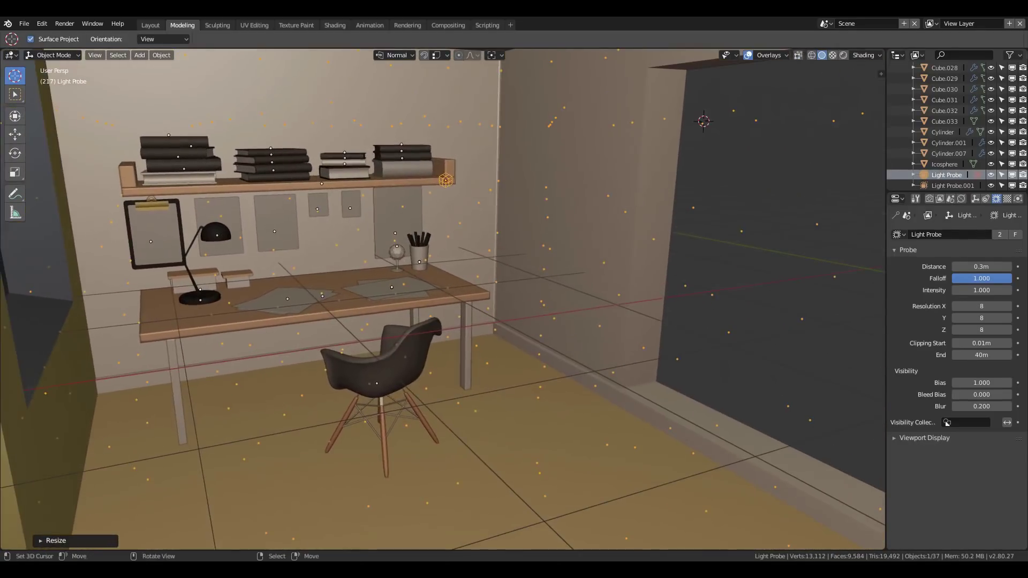
key("Return")
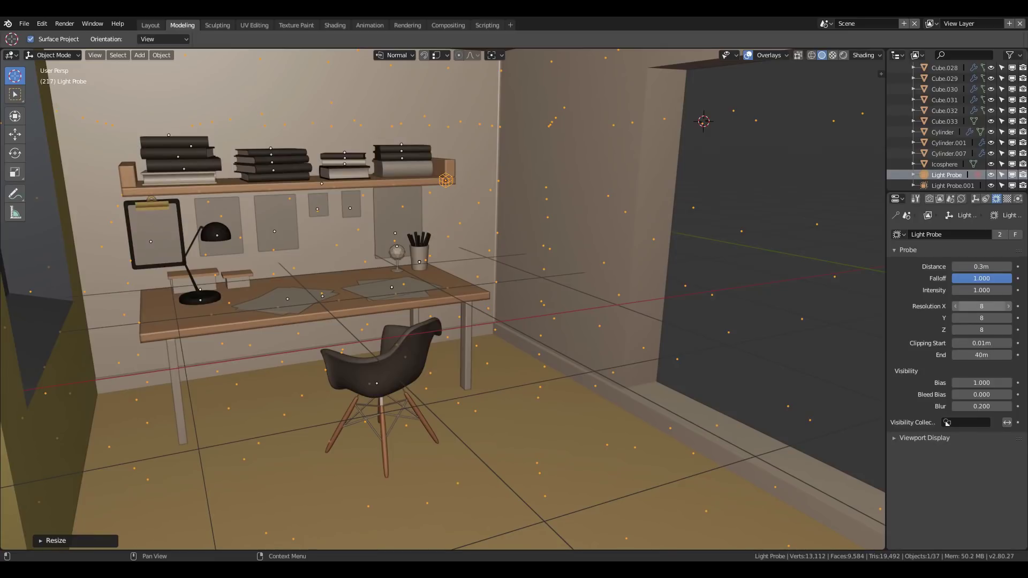
key("BackSpace")
key("BackSpace")
key("BackSpace")
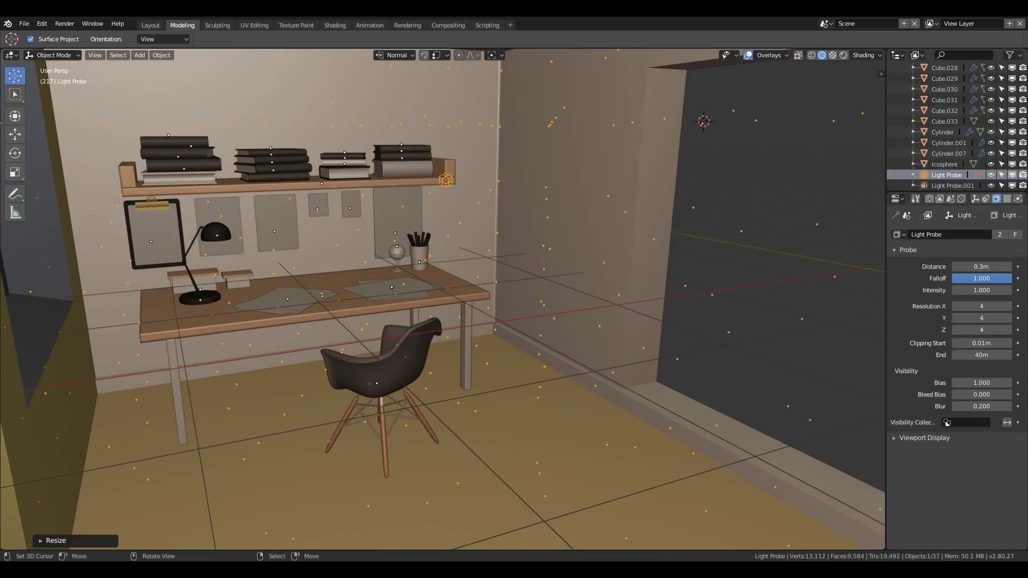
key("shift+grave")
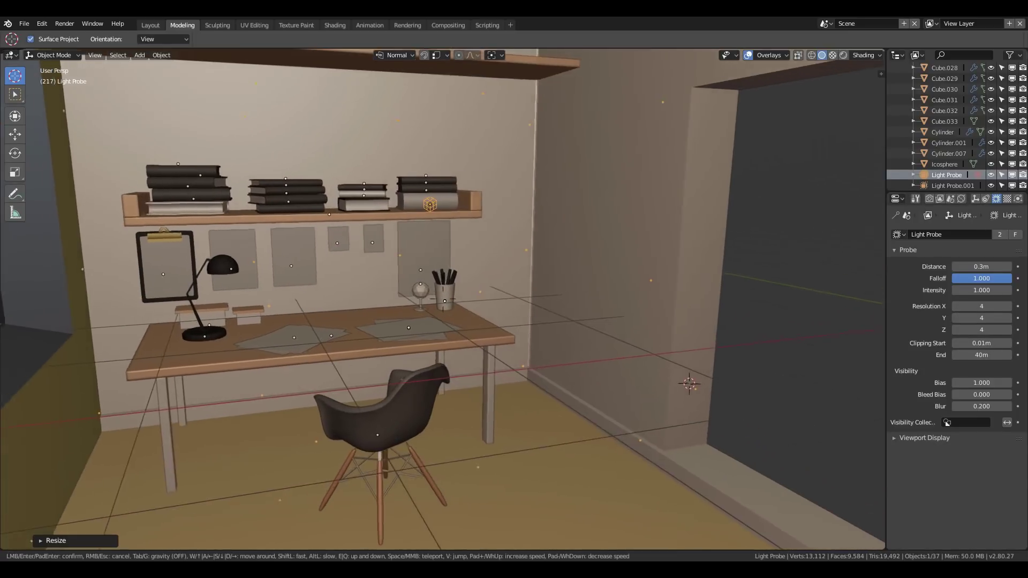
key("Return")
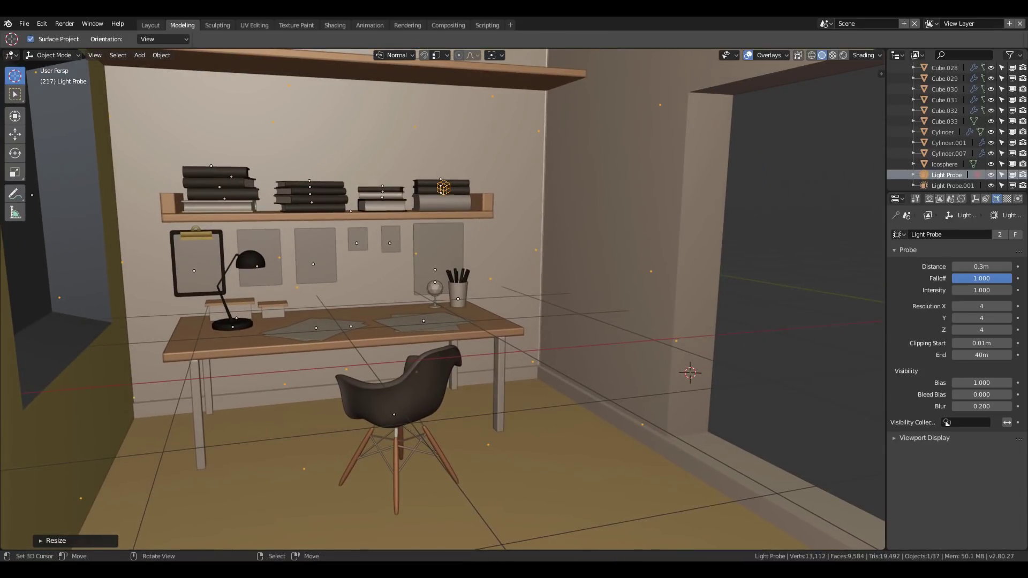
Snap the 3D cursor to the selected probe and add a reflection cubemap there.
key("shift+s")
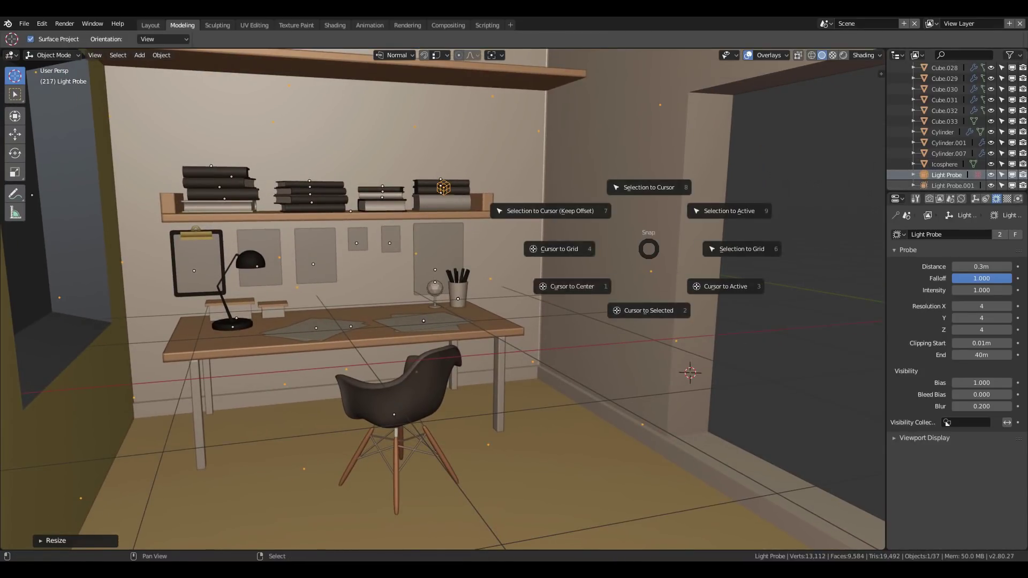
left_click(649, 305)
key("shift+a")
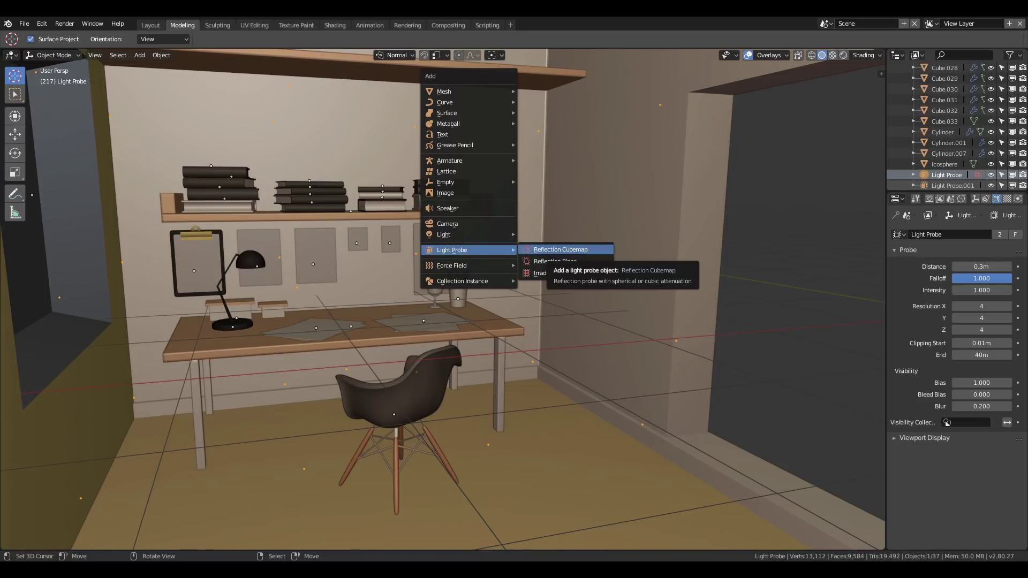
left_click(561, 250)
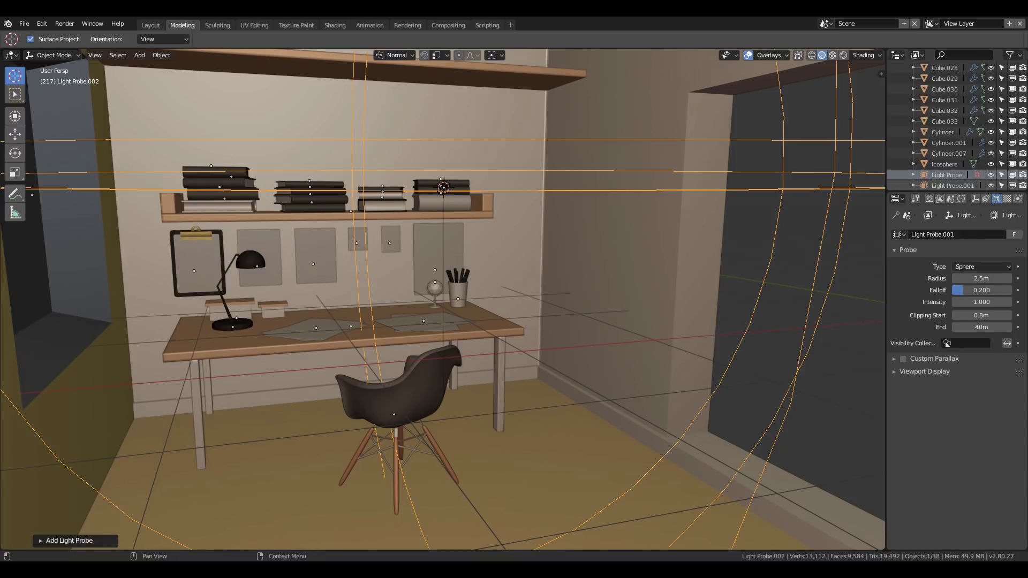
Try a Box shape for the reflection cubemap, then set it back to Sphere.
left_click(981, 267)
left_click(961, 242)
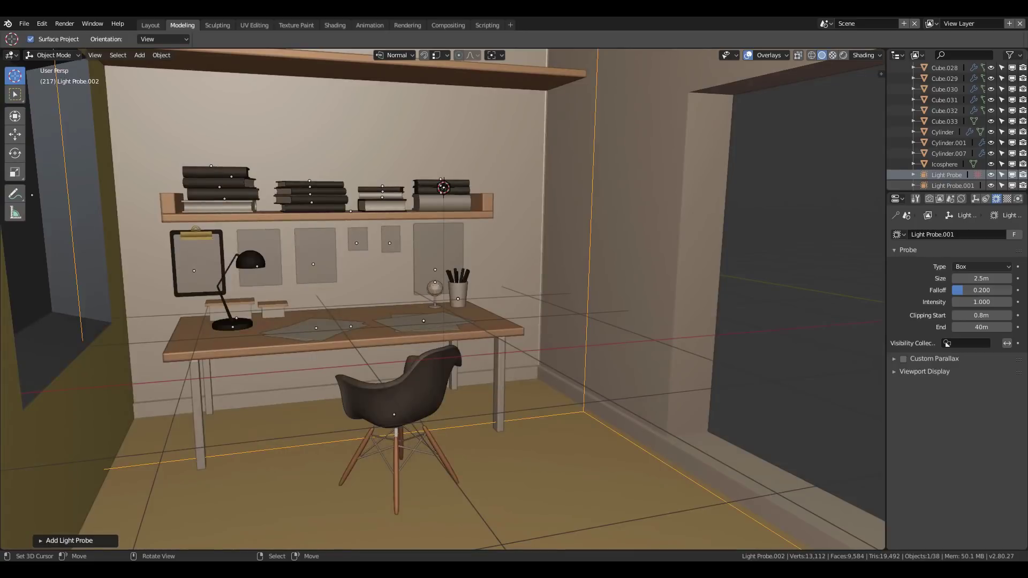
left_click(981, 266)
scroll(441, 247, "up", 4)
scroll(440, 246, "up", 4)
scroll(442, 246, "down", 8)
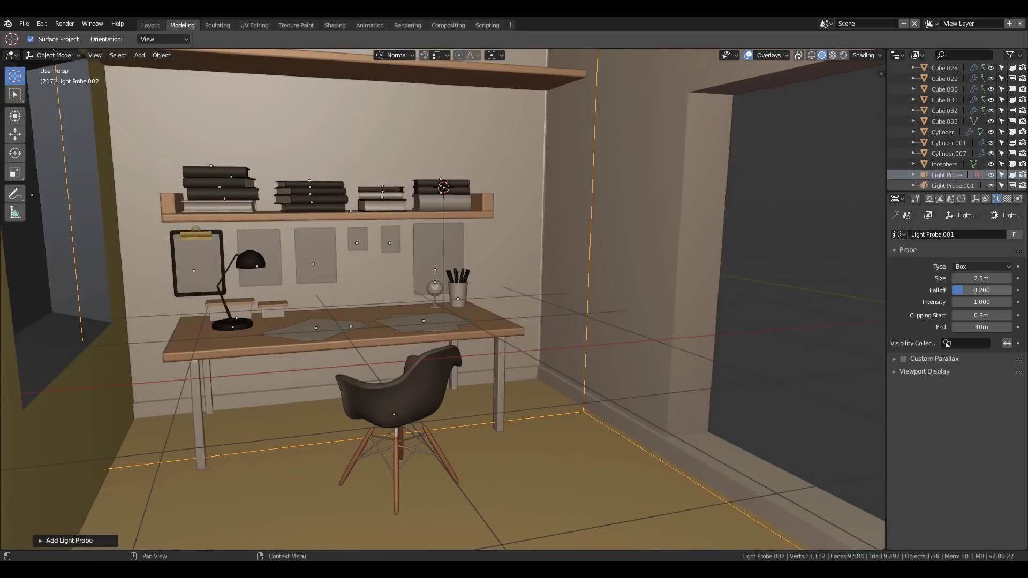
left_click(982, 267)
left_click(964, 254)
scroll(473, 434, "down", 5)
Scale the spherical reflection cubemap up to cover the whole room.
key("s")
left_click(476, 440)
key("s")
left_click(185, 459)
Walk through the room to inspect the probe, then show the World properties.
key("shift+grave")
key("w")
key("w")
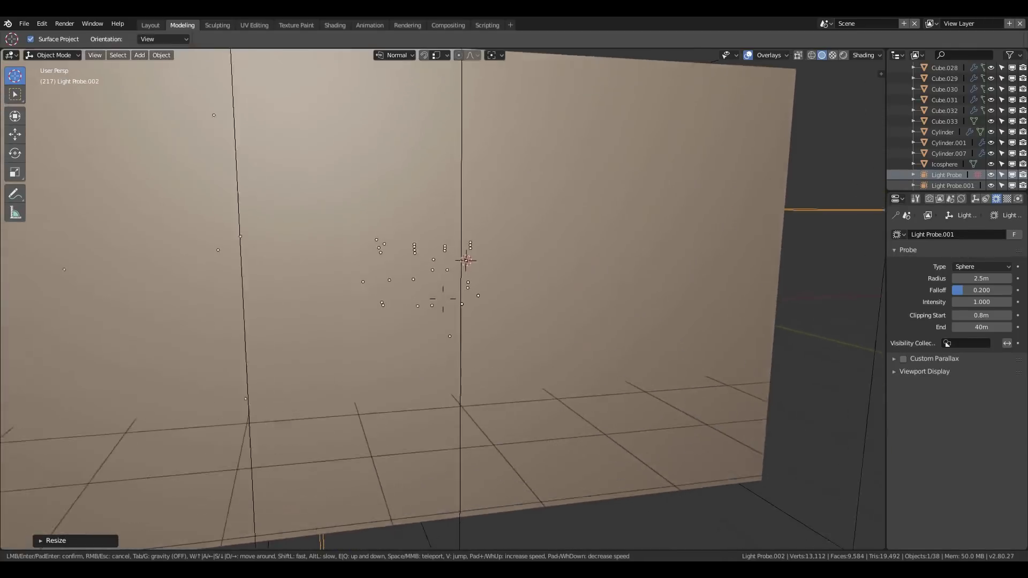
key("s")
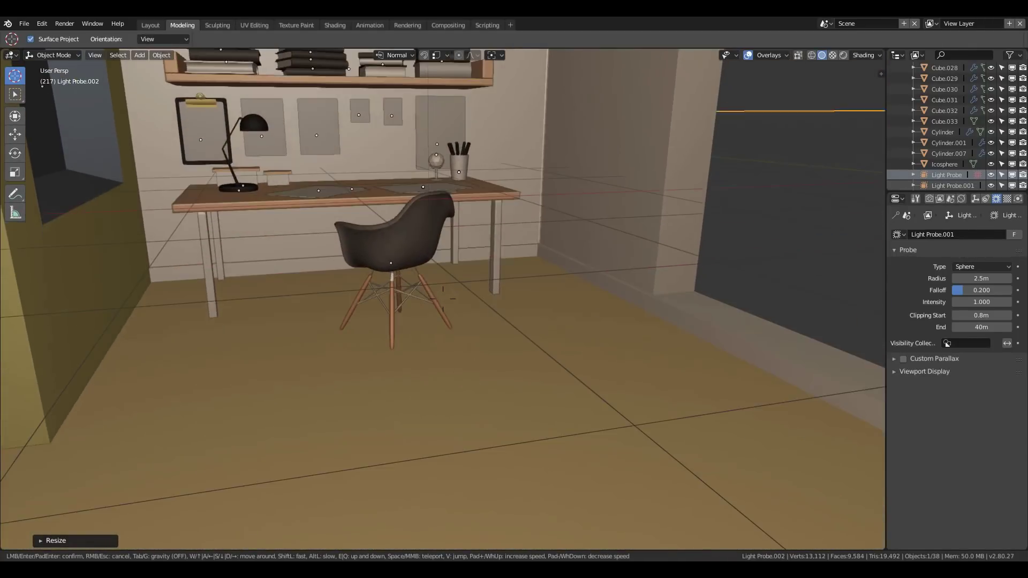
key("w")
key("Return")
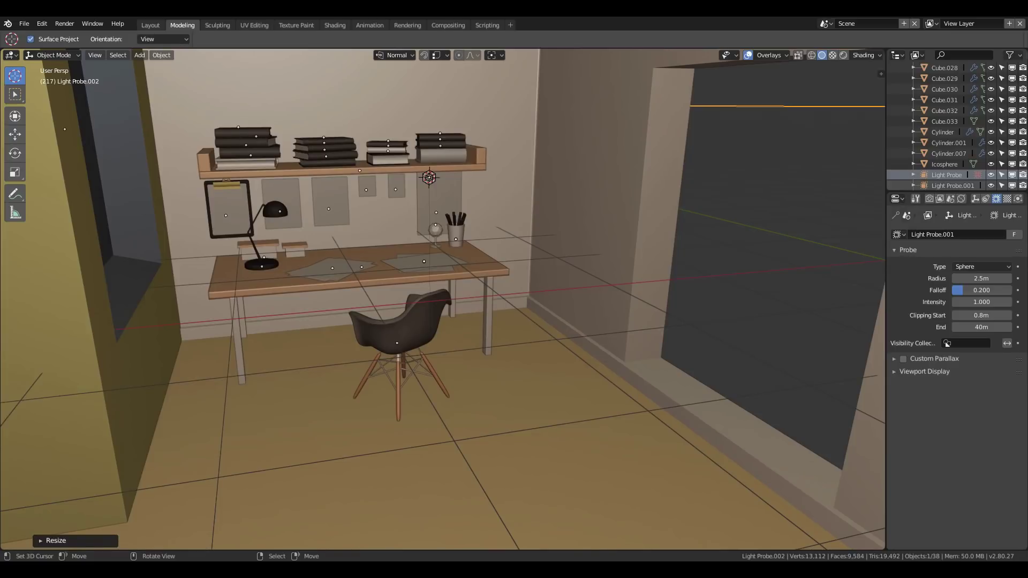
key("shift")
left_click(961, 198)
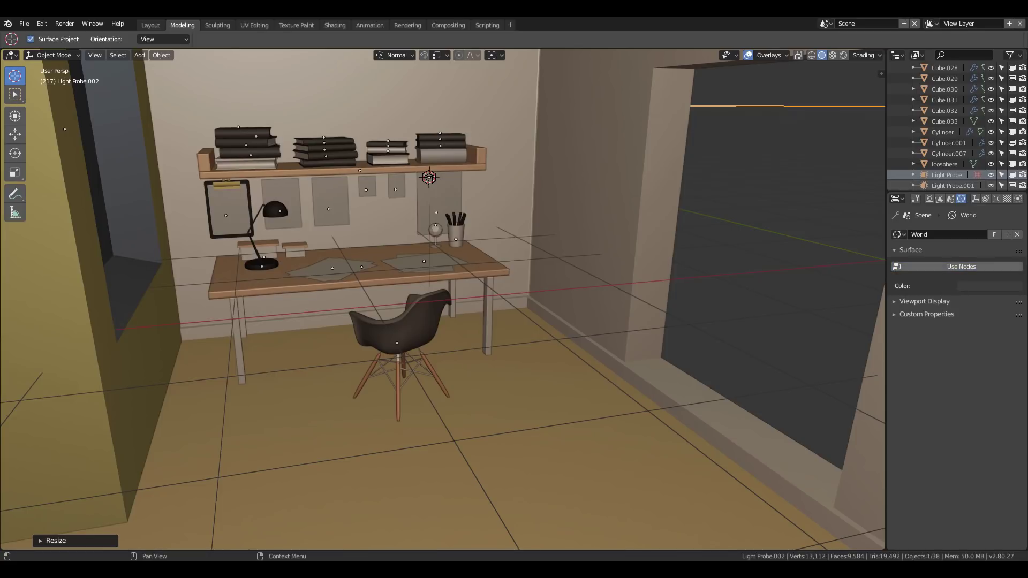
Set the World surface to Background and feed its Color from an Environment Texture.
left_click(988, 286)
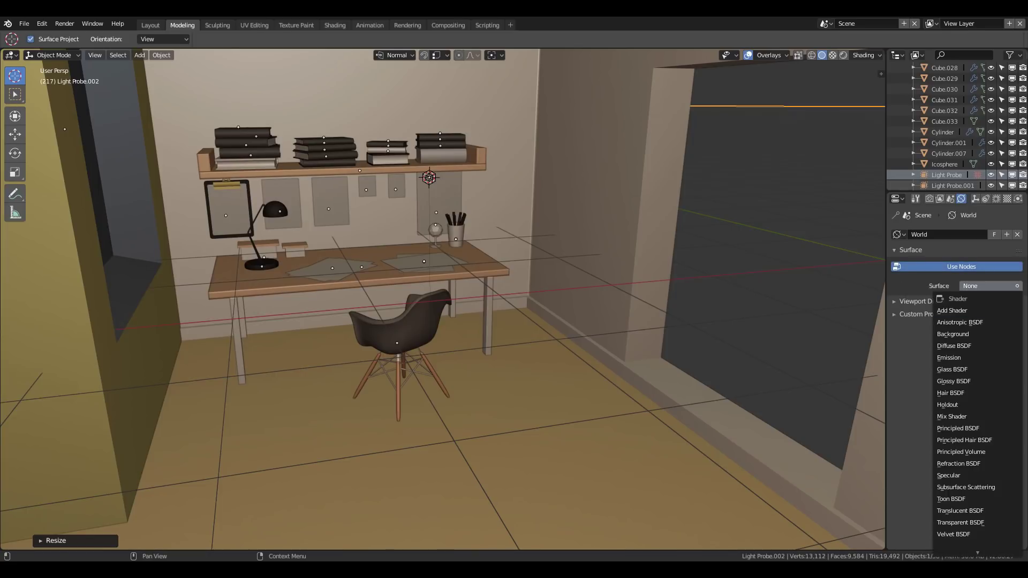
left_click(953, 334)
left_click(1017, 305)
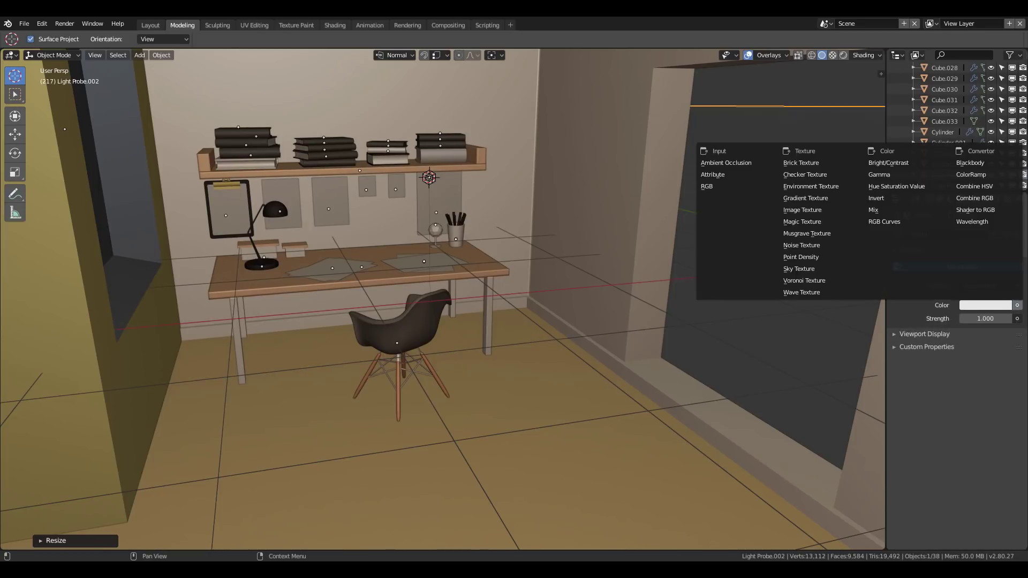
key("Escape")
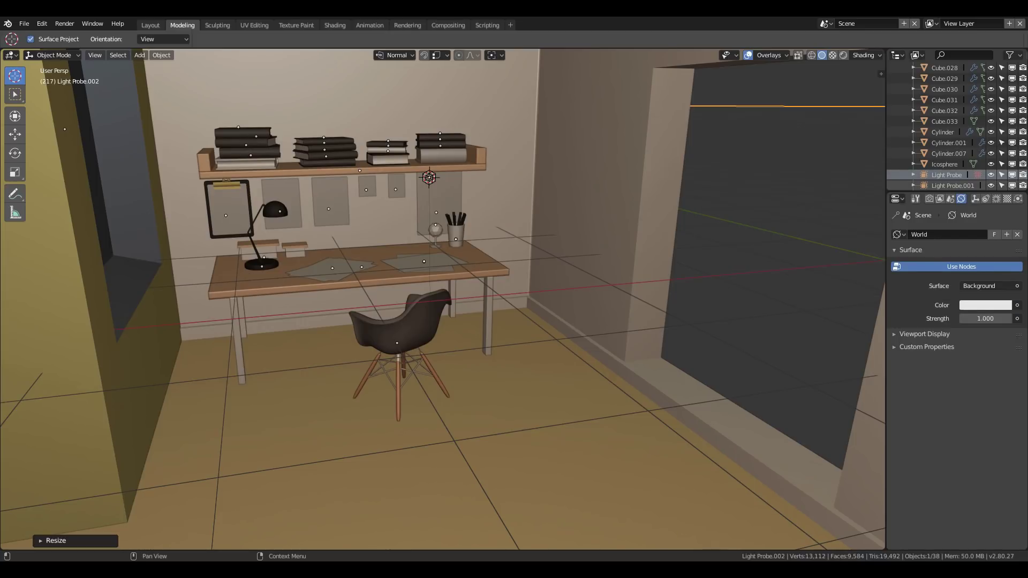
left_click(1017, 305)
left_click(810, 185)
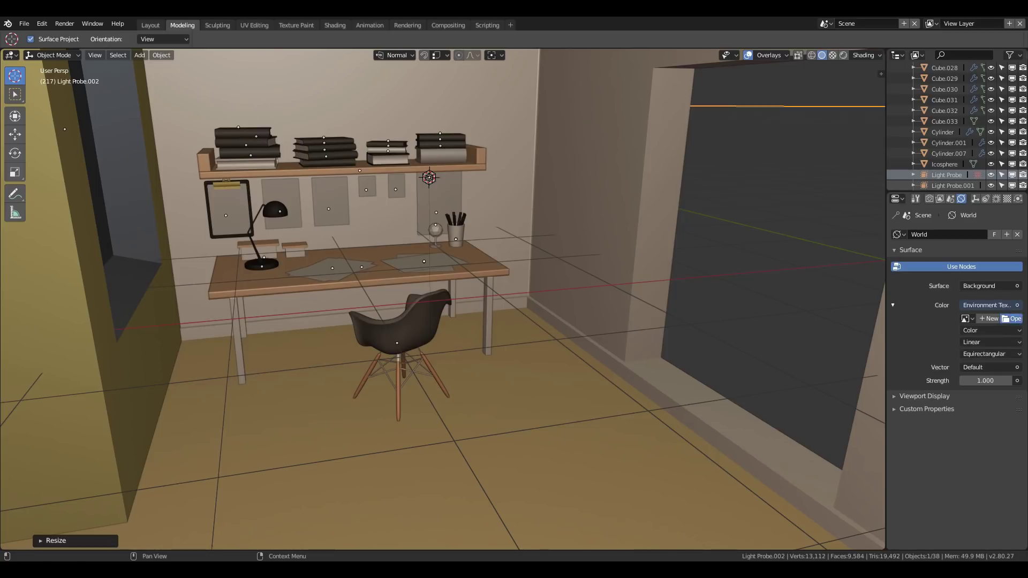
Open canada_montreal_thea.exr from G:\hdri as the environment image, using thumbnail view.
left_click(1011, 318)
left_click(43, 118)
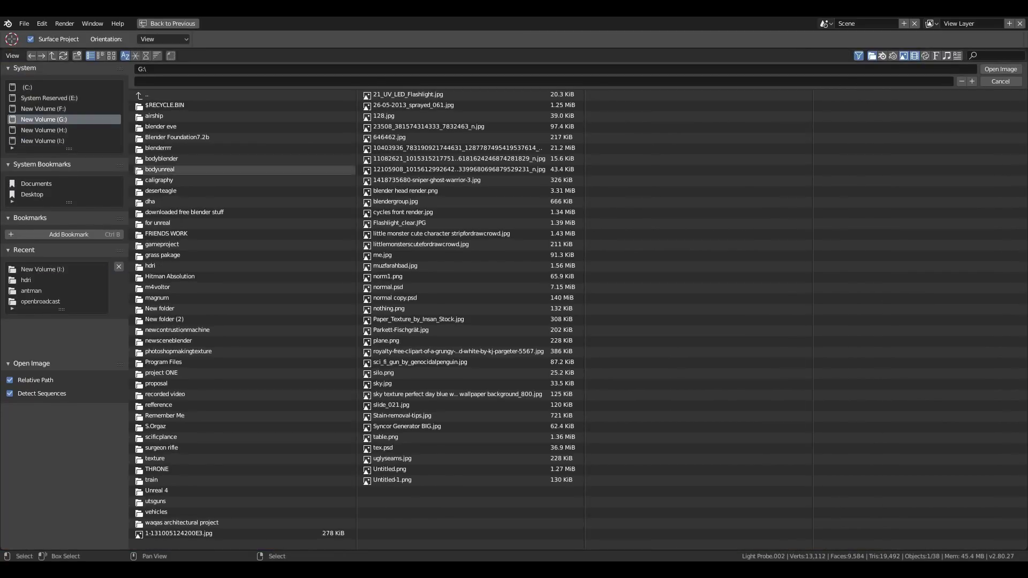
left_click(153, 266)
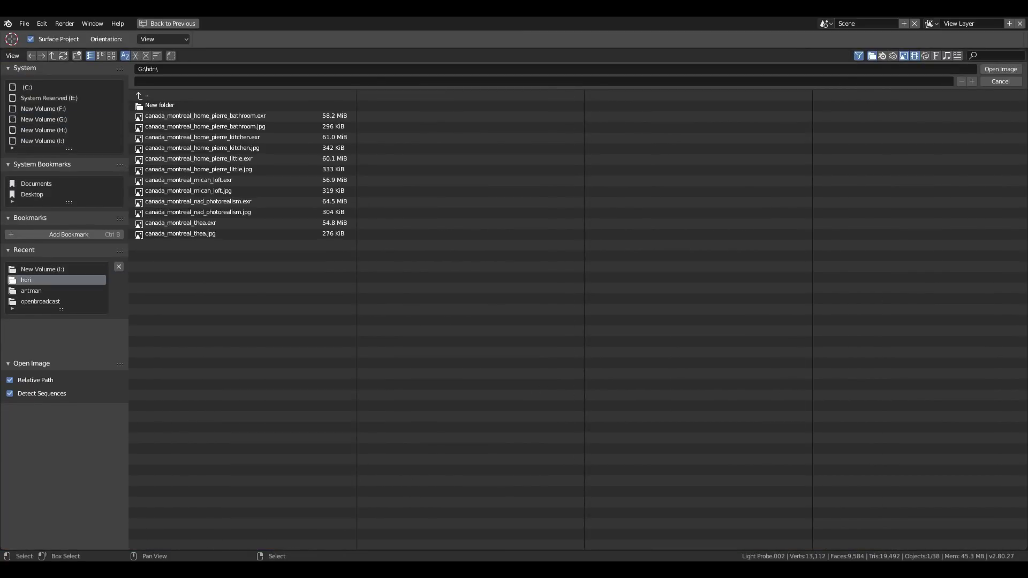
left_click(112, 56)
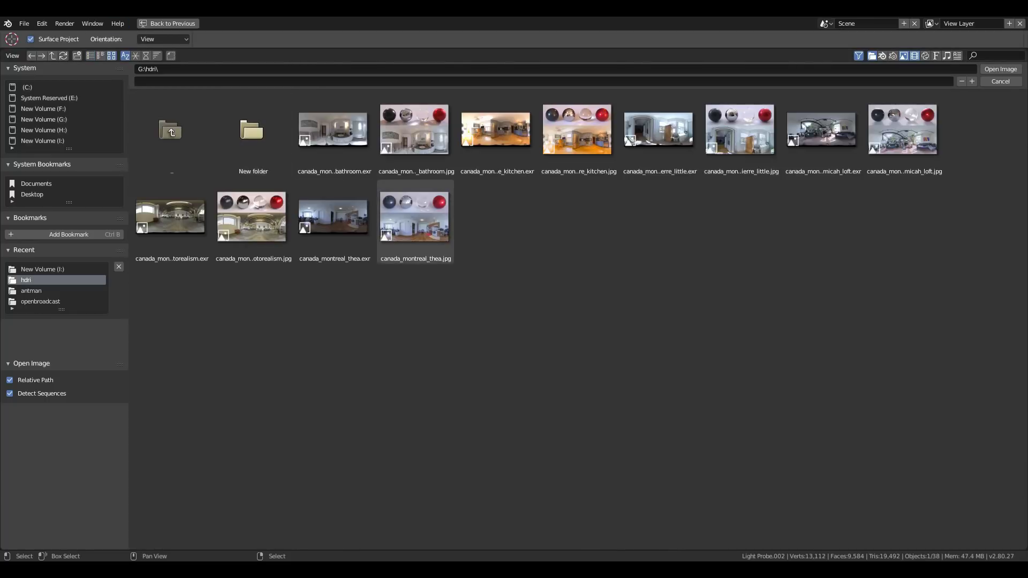
double_click(334, 217)
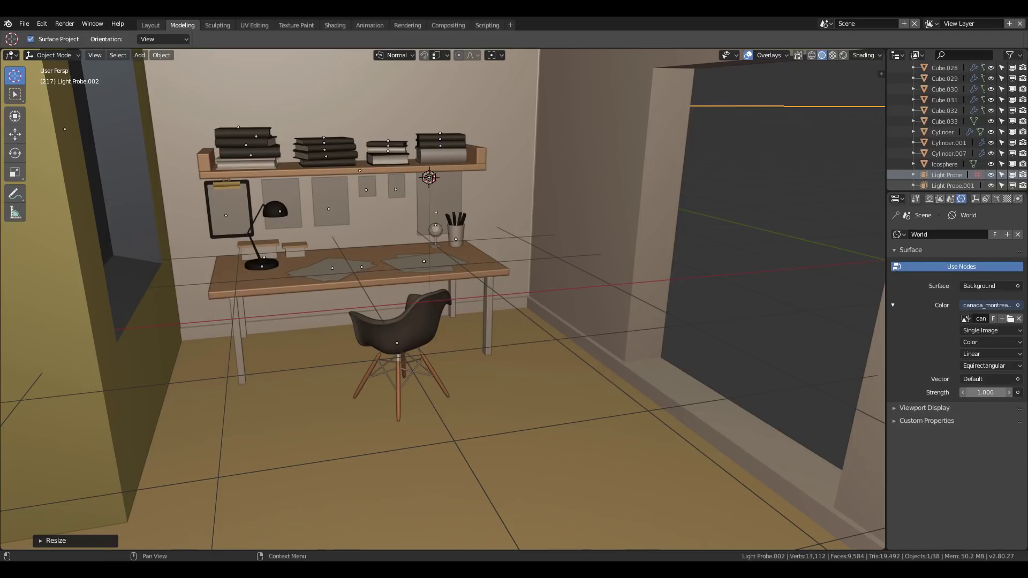
Switch the viewport to Rendered shading and walk around the room.
key("shift+z")
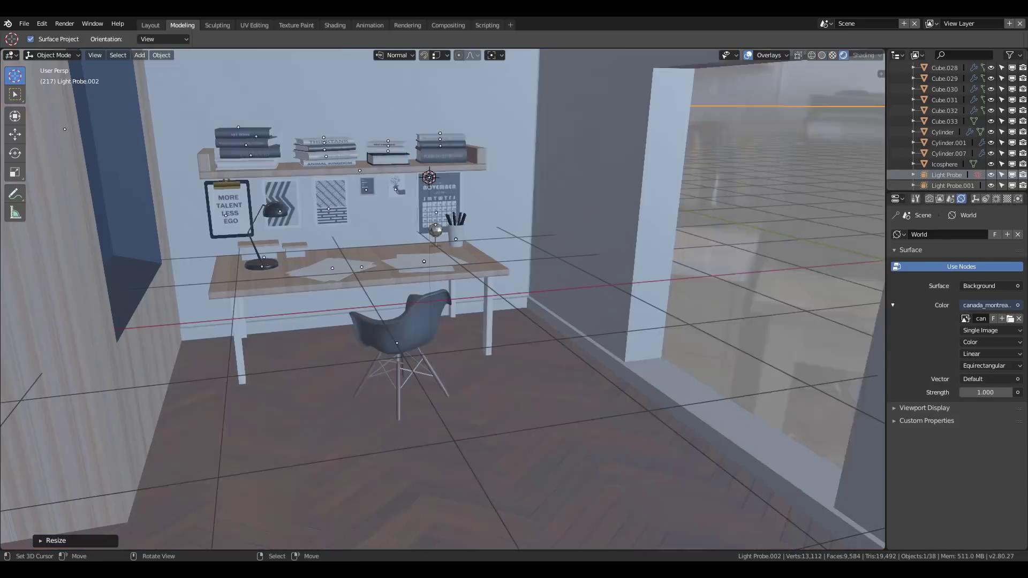
key("shift+grave")
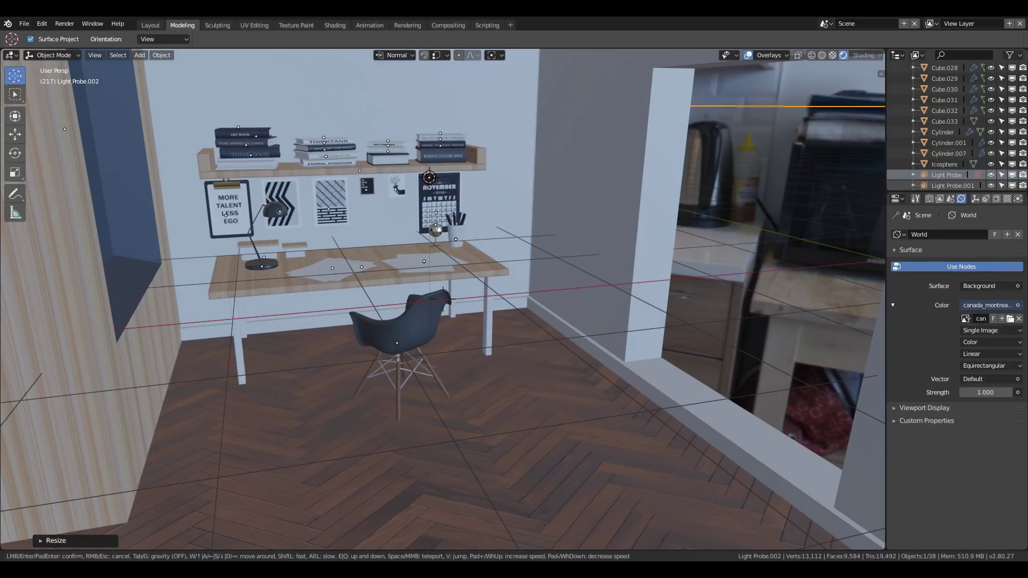
key("s")
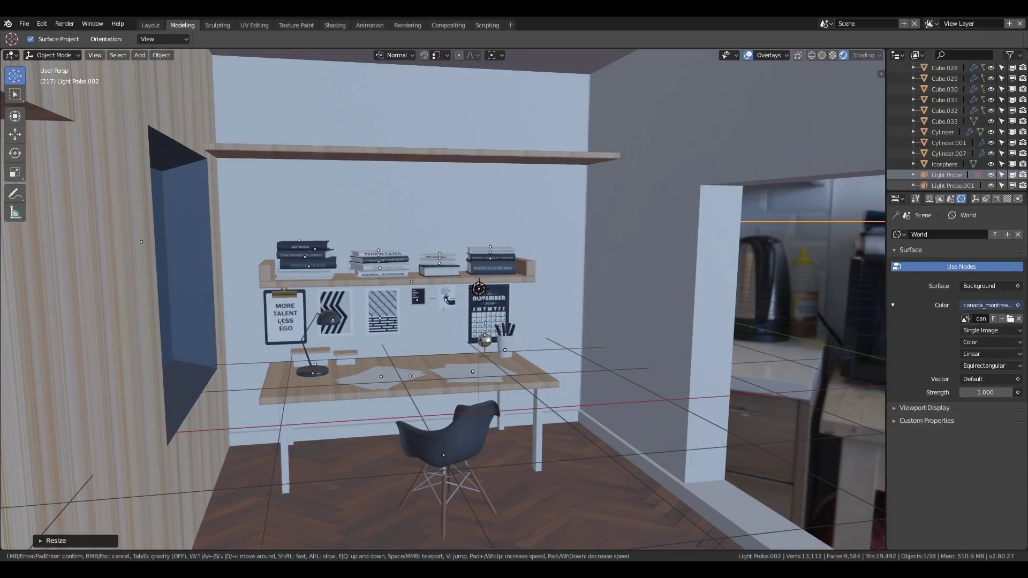
key("a")
key("d")
key("Return")
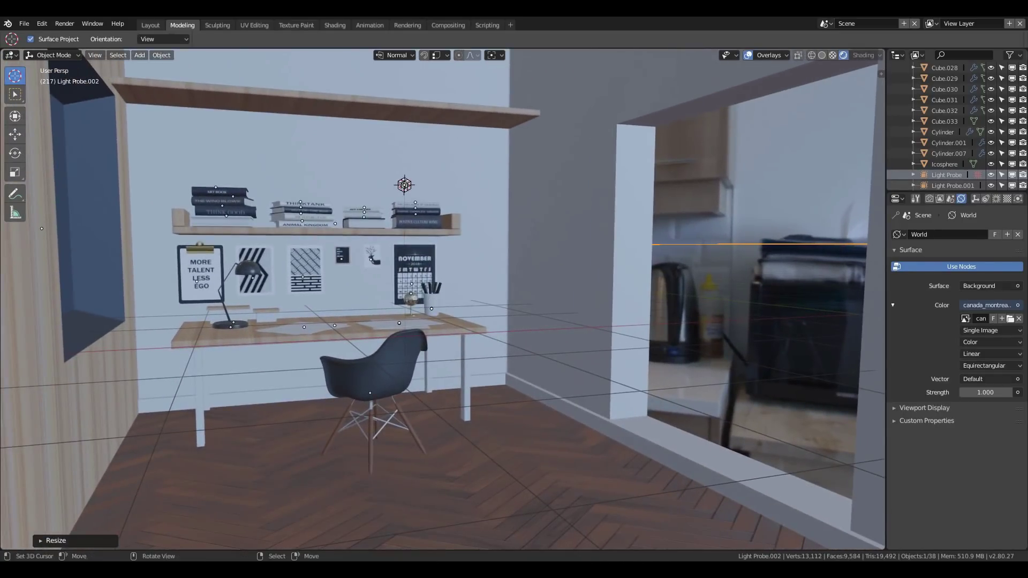
Set World Strength to 5 and bring up the environment's Vector input options.
left_click(986, 392)
type("1.0")
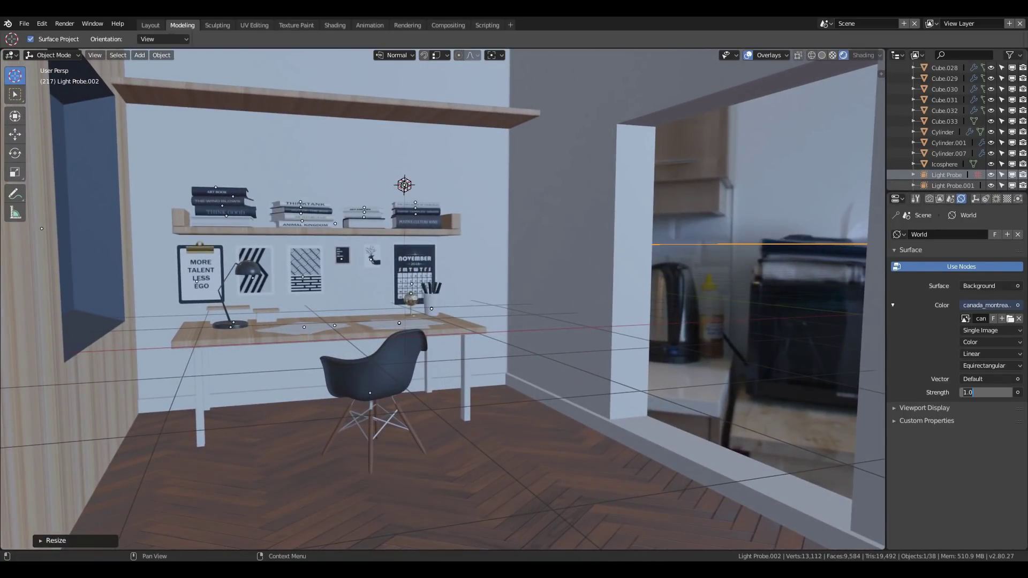
type("5")
key("Return")
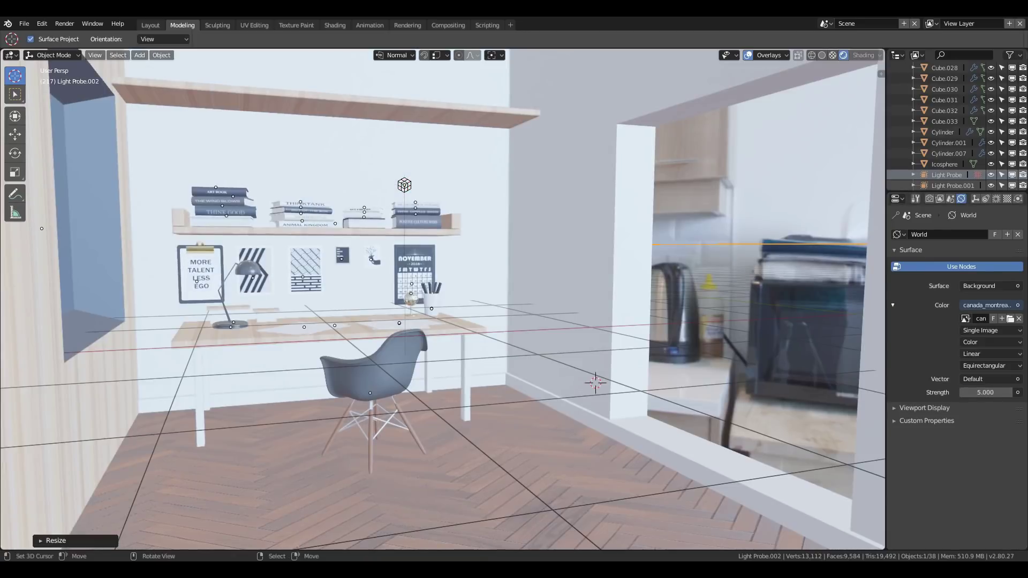
right_click(595, 382, "shift")
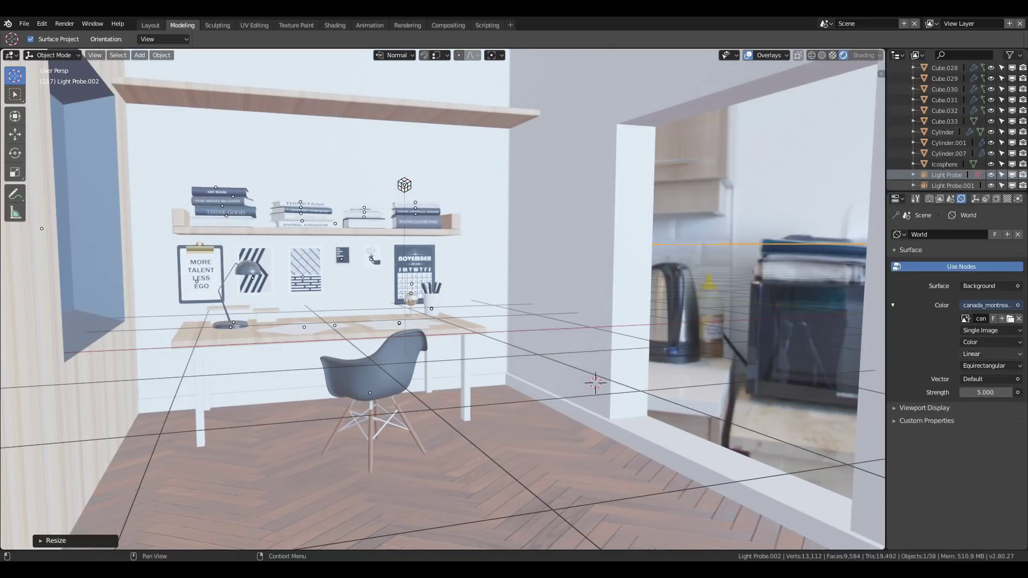
left_click(1018, 380)
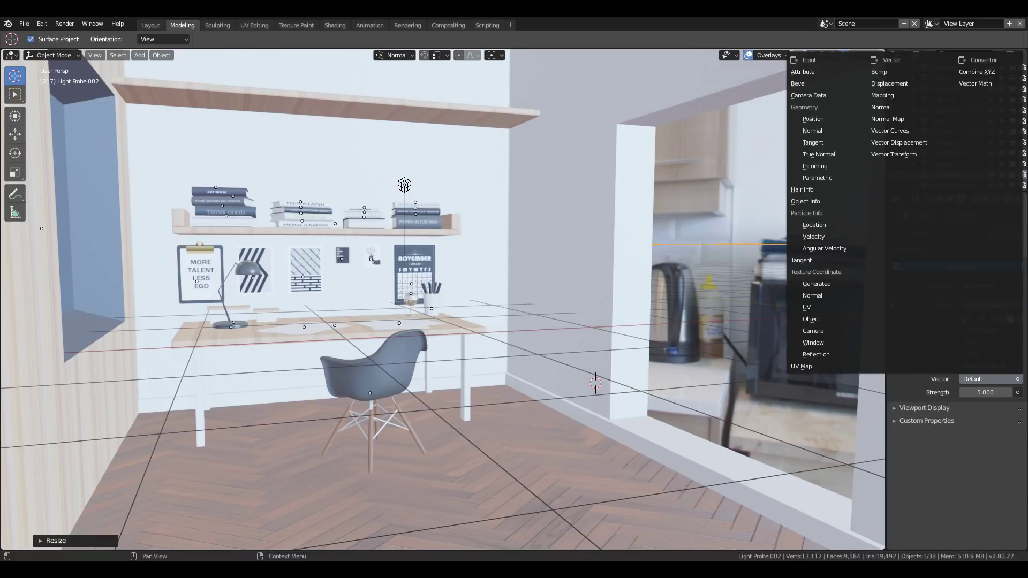
Drive the environment through a texture-coordinate Mapping node rotated 31° on Z.
left_click(882, 96)
scroll(956, 377, "down", 2)
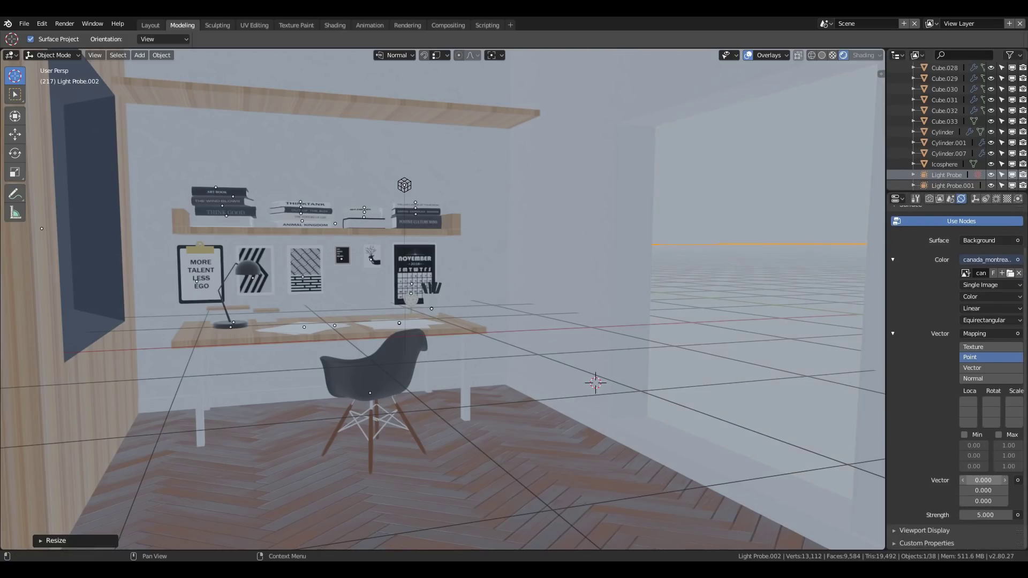
left_click(1017, 479)
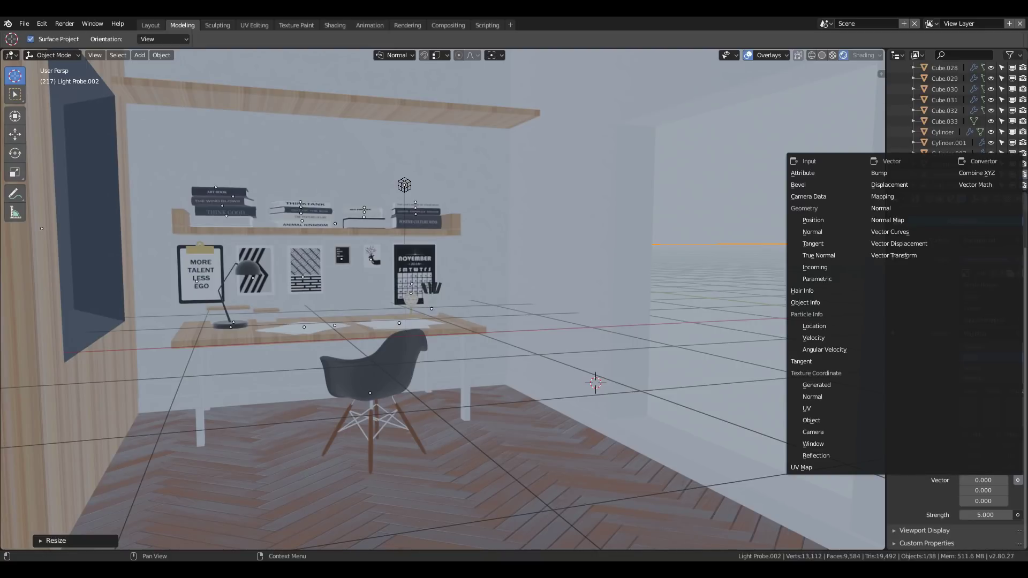
left_click(816, 385)
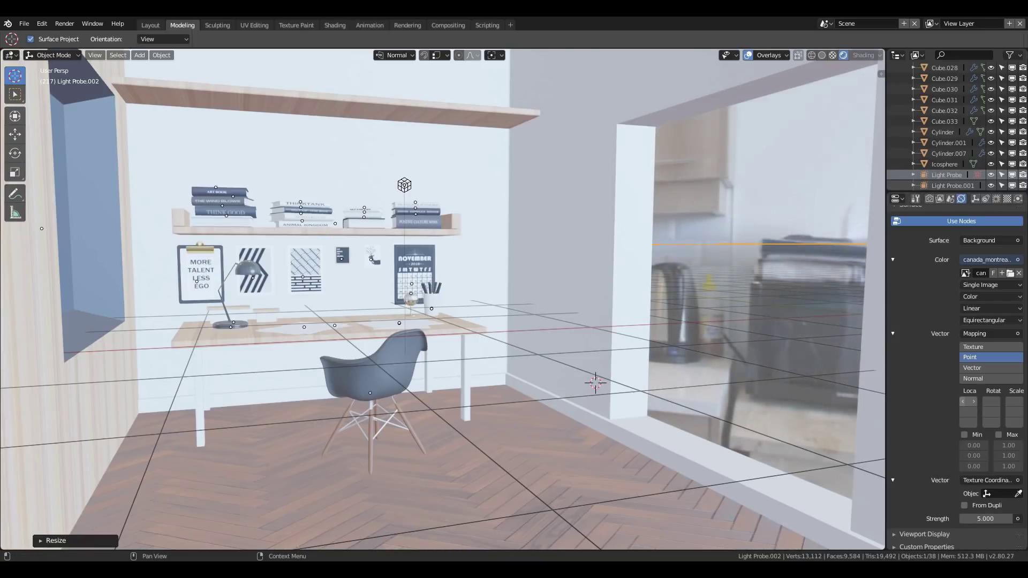
left_click(992, 346)
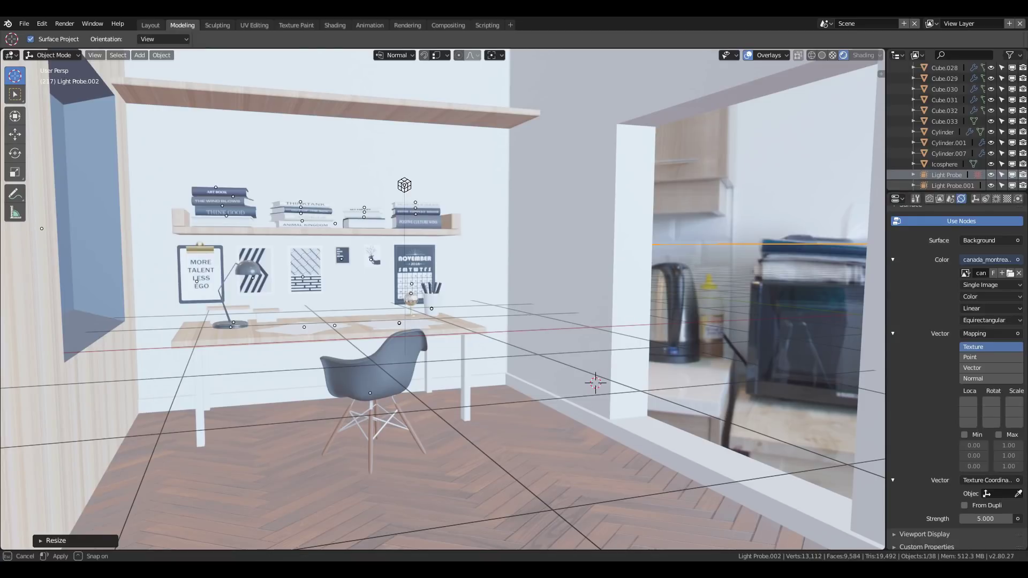
left_click_drag(886, 362, 838, 361)
mouse_move(980, 422)
left_mouse_down()
mouse_move(1013, 422)
mouse_move(963, 422)
left_mouse_up()
type("31")
key("Return")
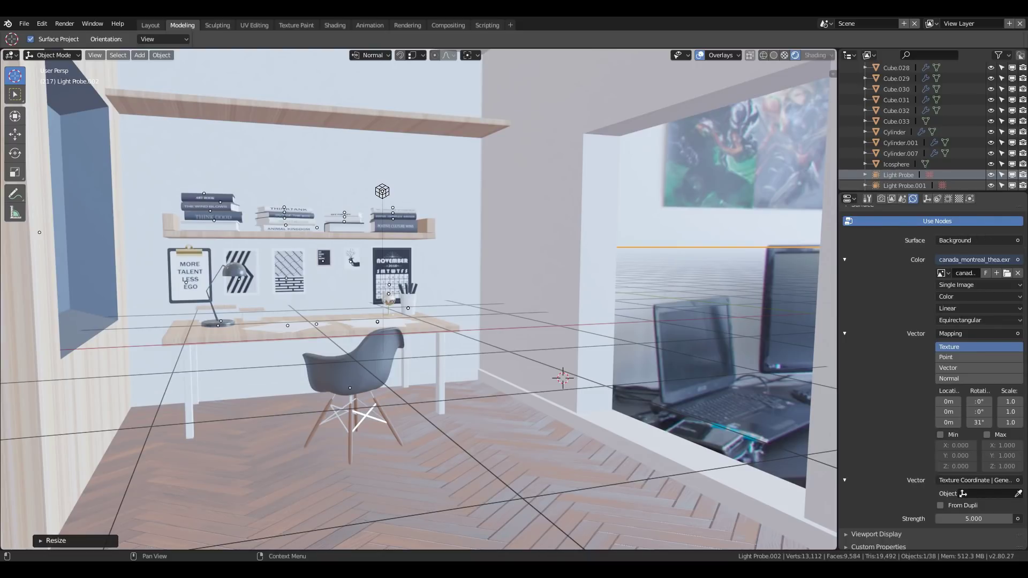
In Render settings, set Diffuse Bounces to 10 and bake indirect lighting.
left_click(881, 199)
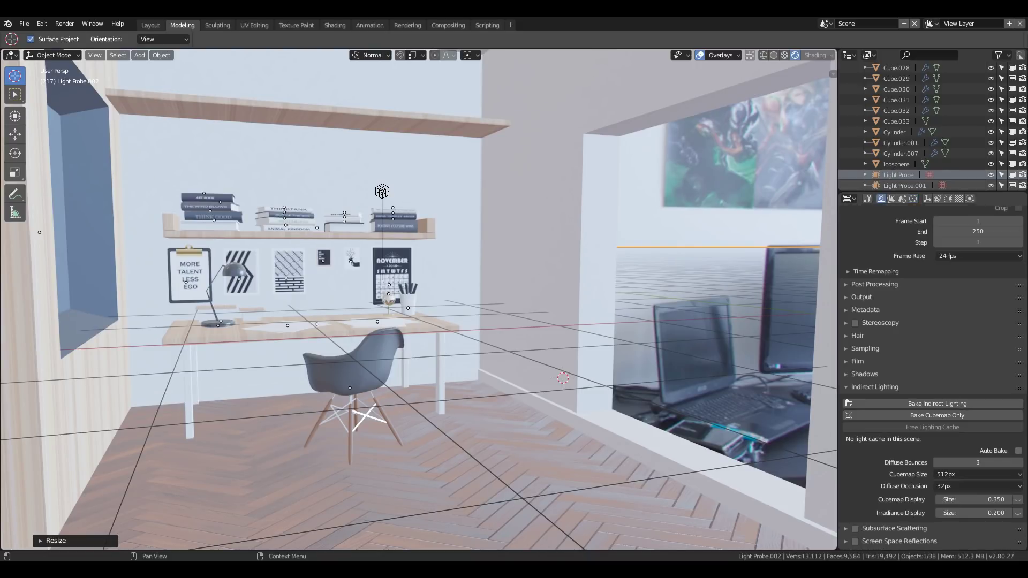
scroll(932, 377, "down", 2)
scroll(932, 378, "down", 1)
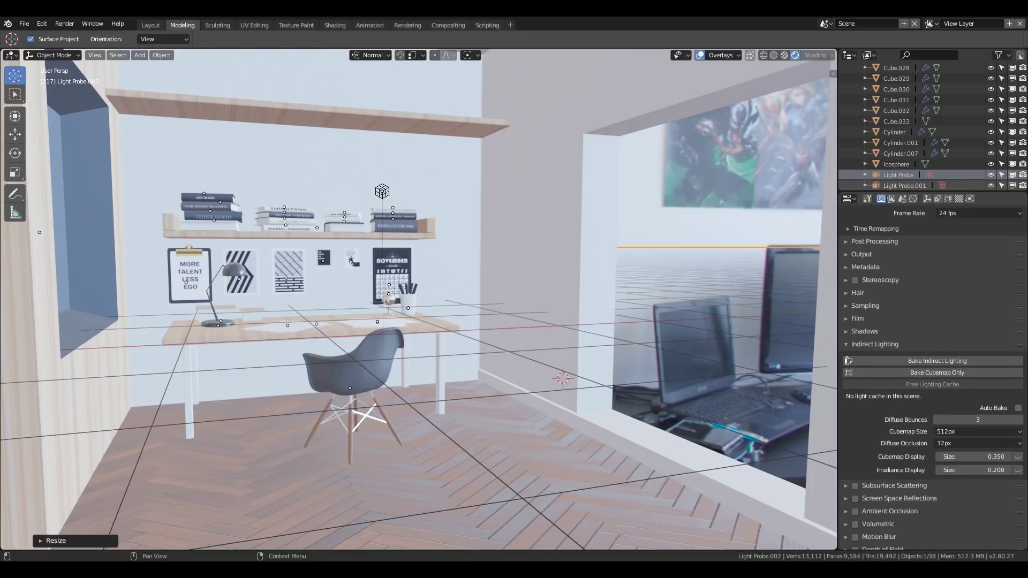
left_click(977, 420)
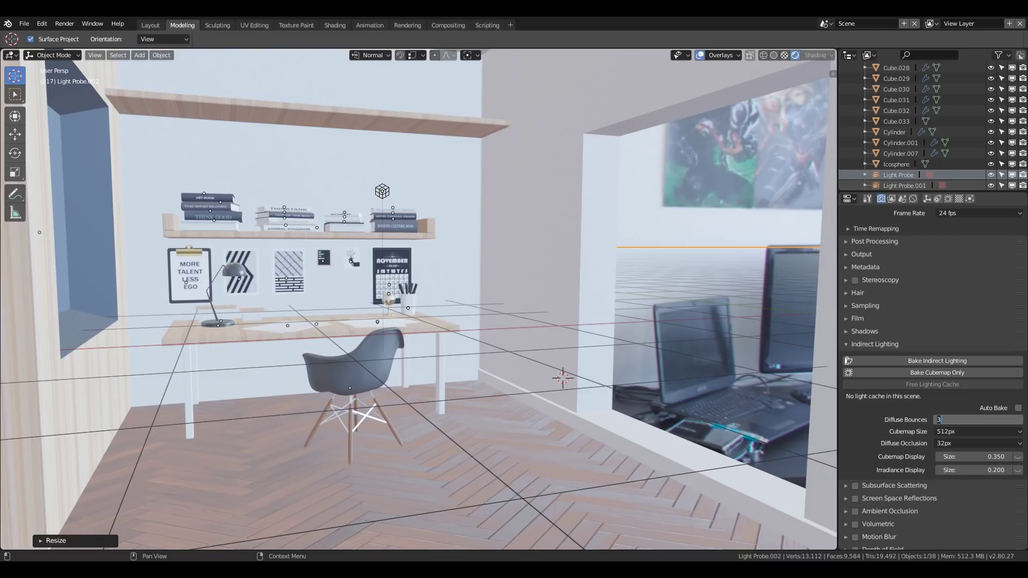
type("10")
key("Return")
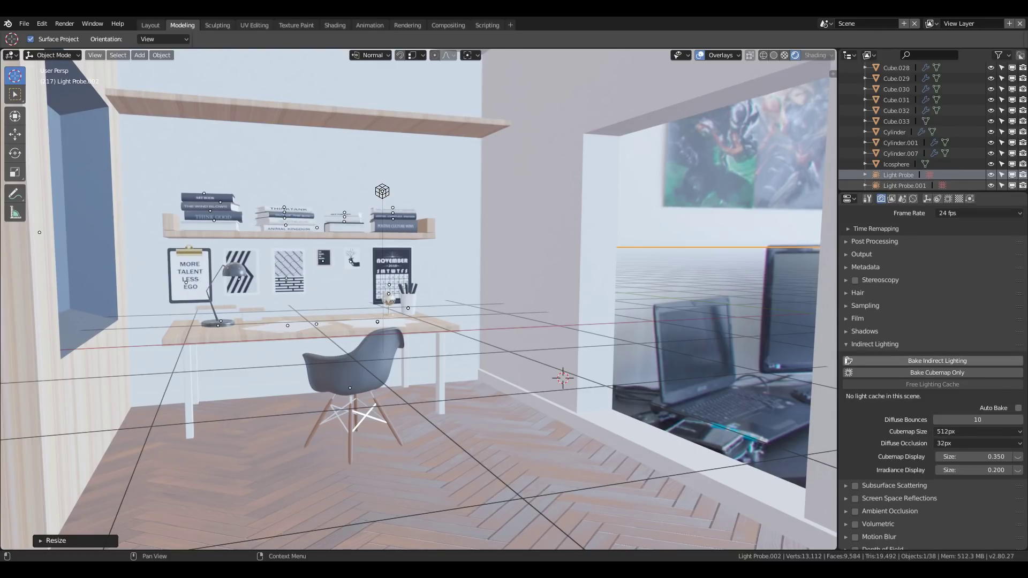
left_click(884, 360)
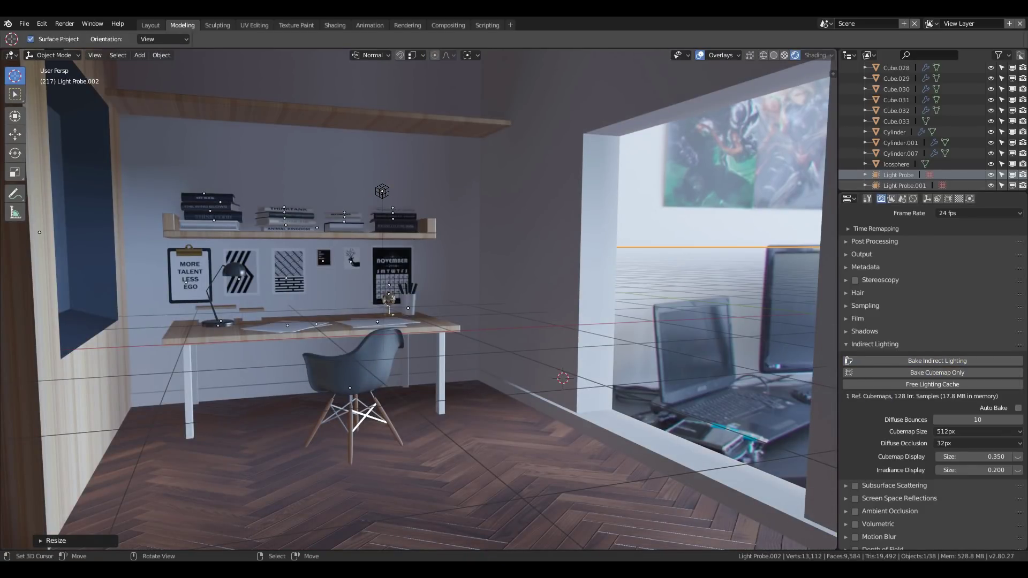
Walk through the room to inspect the baked lighting on desk, chair and shelf.
key("shift+grave")
key("w")
key("s")
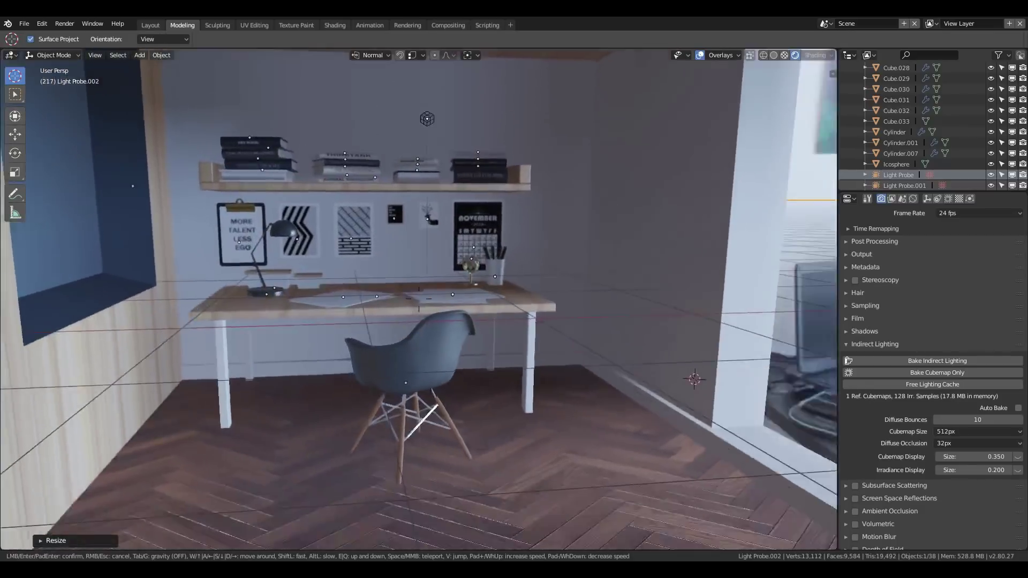
key("e")
key("s")
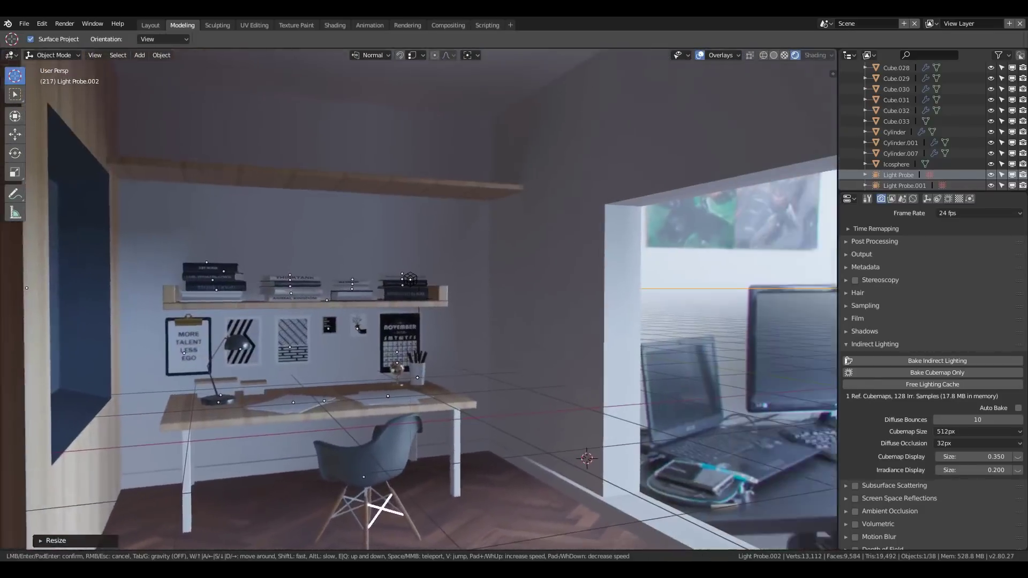
key("Return")
key("shift")
scroll(932, 377, "down", 2)
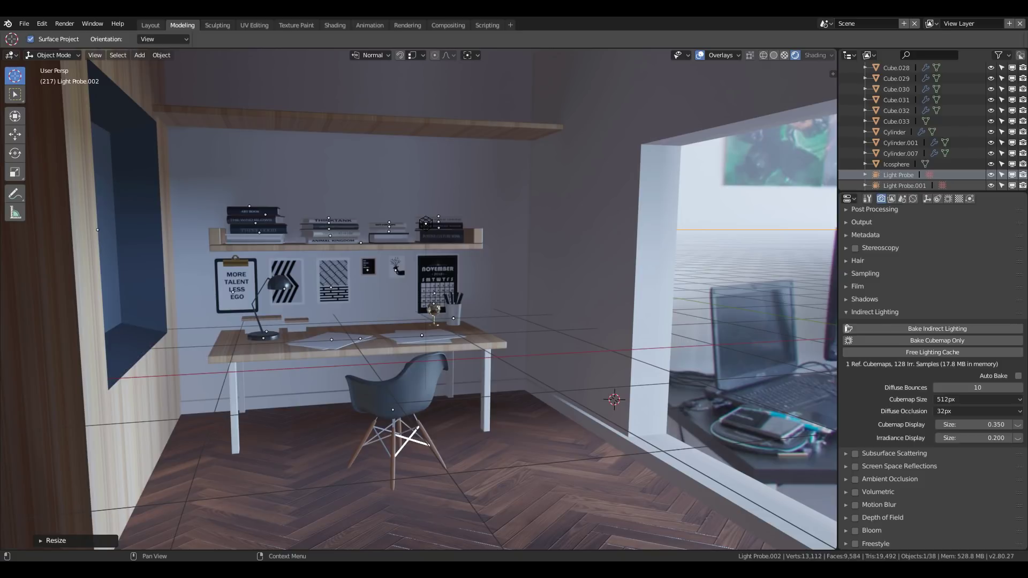
Enable Screen Space Reflections and Ambient Occlusion, then collapse the reflections panel.
left_click(855, 466)
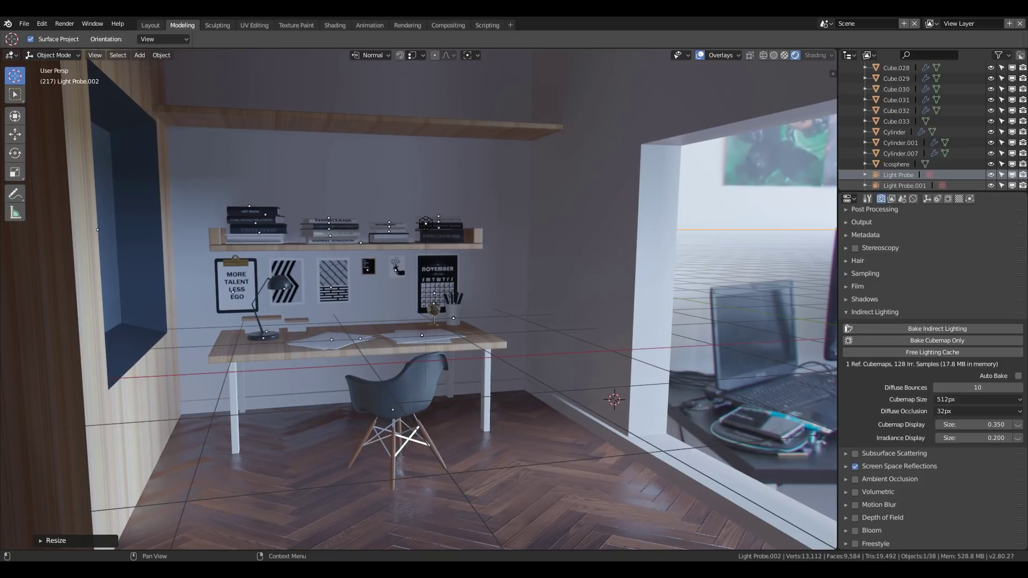
left_click(900, 466)
scroll(931, 442, "down", 1)
scroll(932, 378, "down", 4)
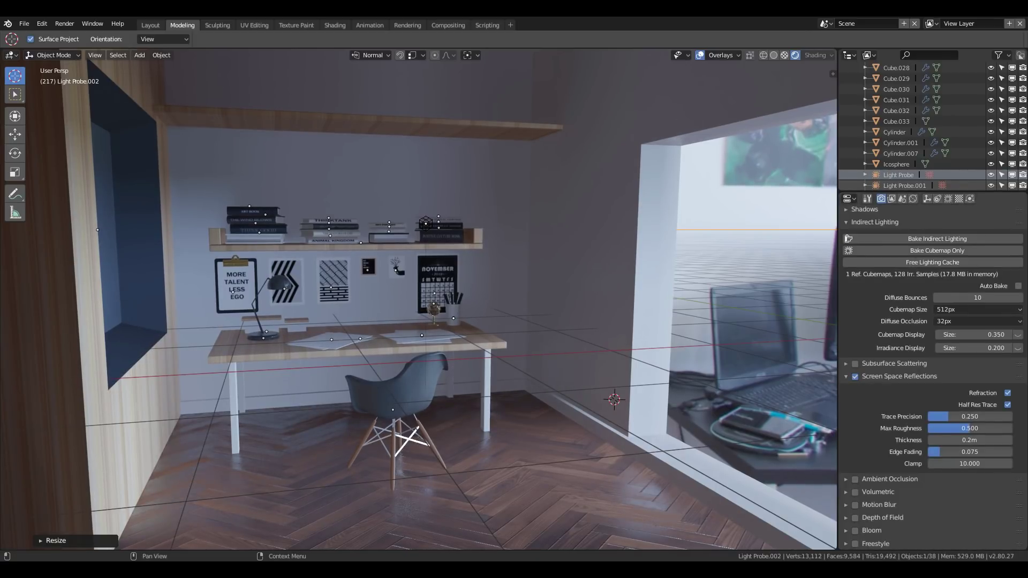
left_click(855, 478)
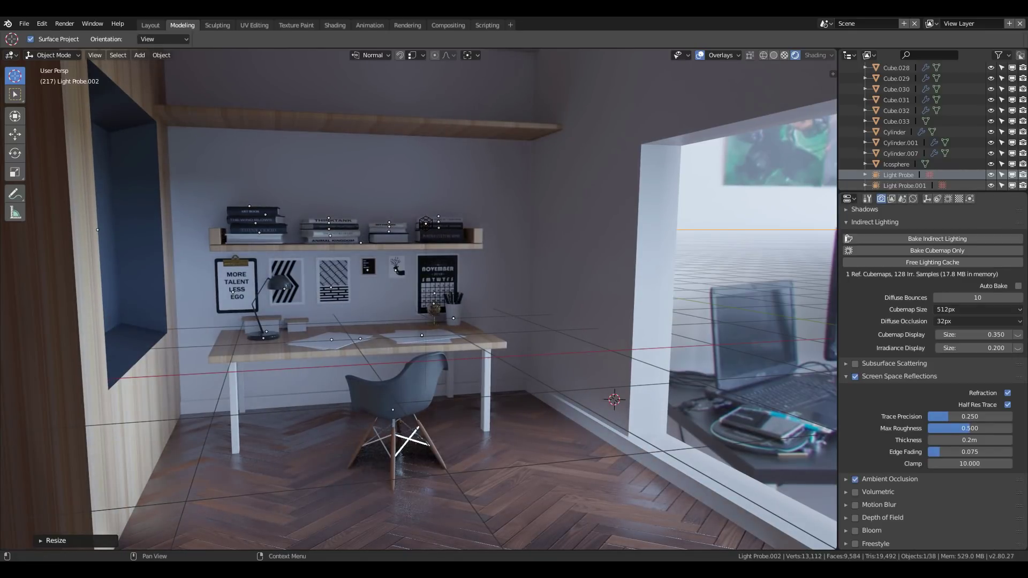
left_click(900, 376)
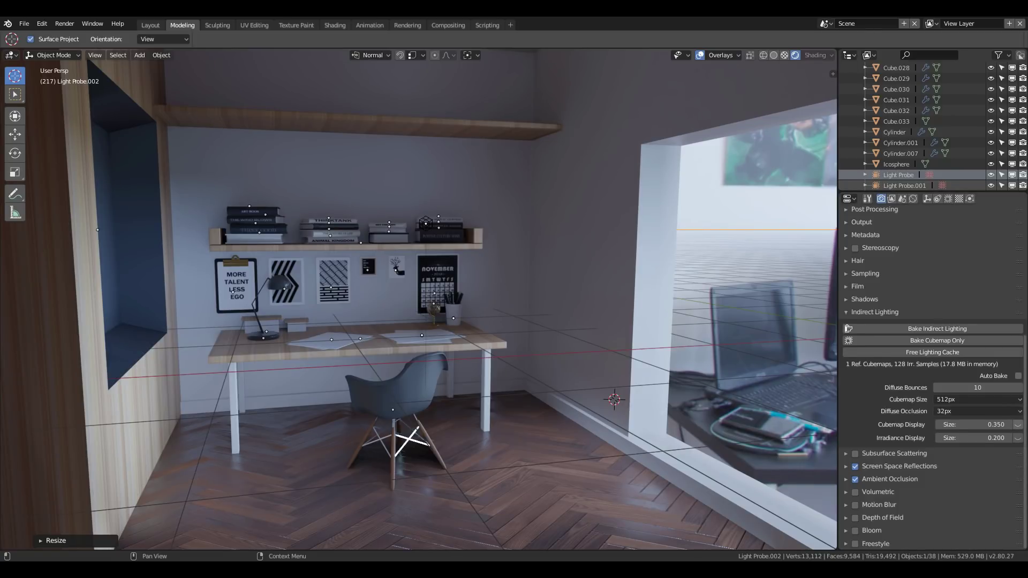
Show the Cubemap and Irradiance displays, sizing them 0.45 and 0.27.
left_click(1018, 424)
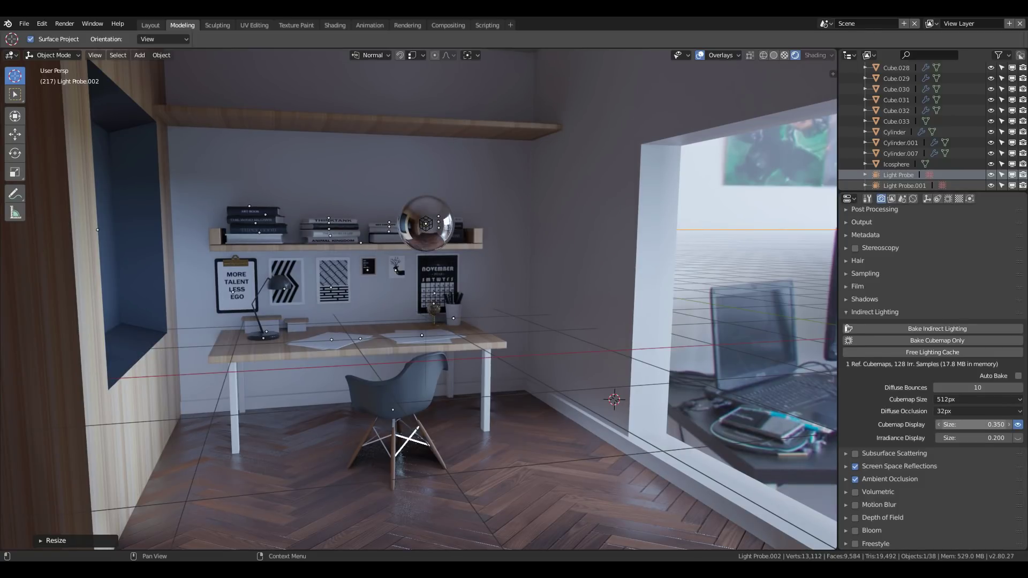
key("shift+grave")
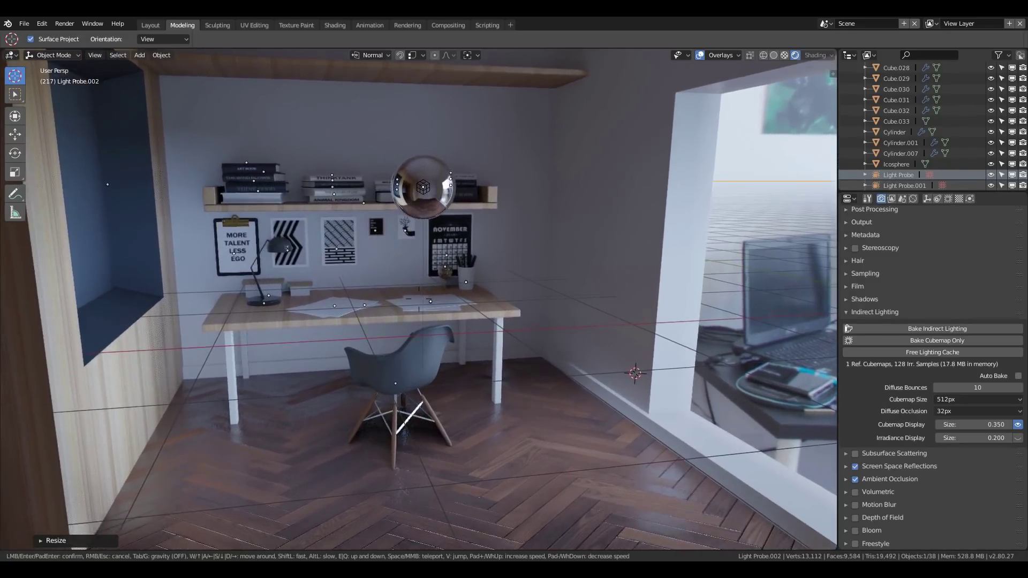
key("Return")
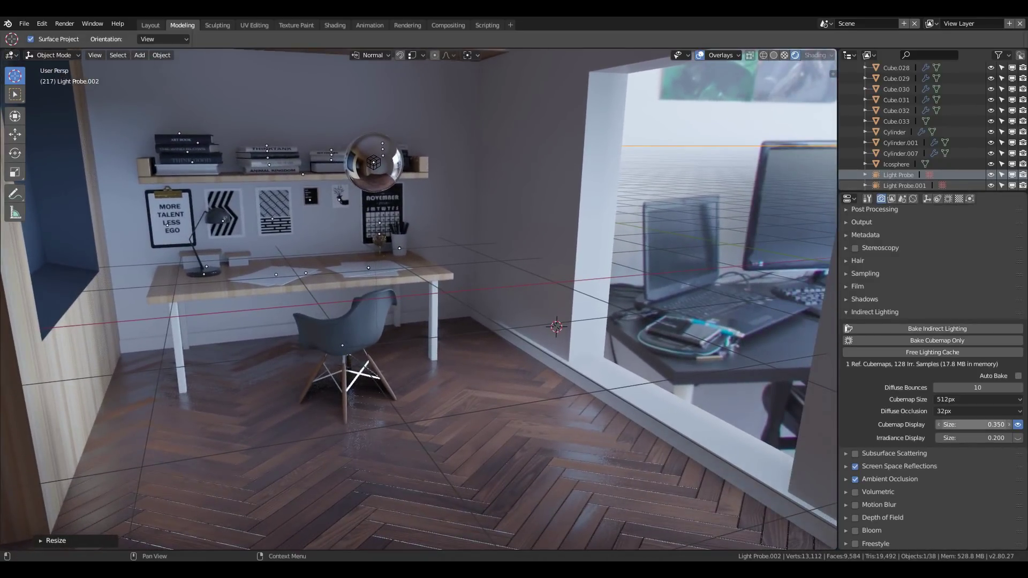
left_click(1017, 437)
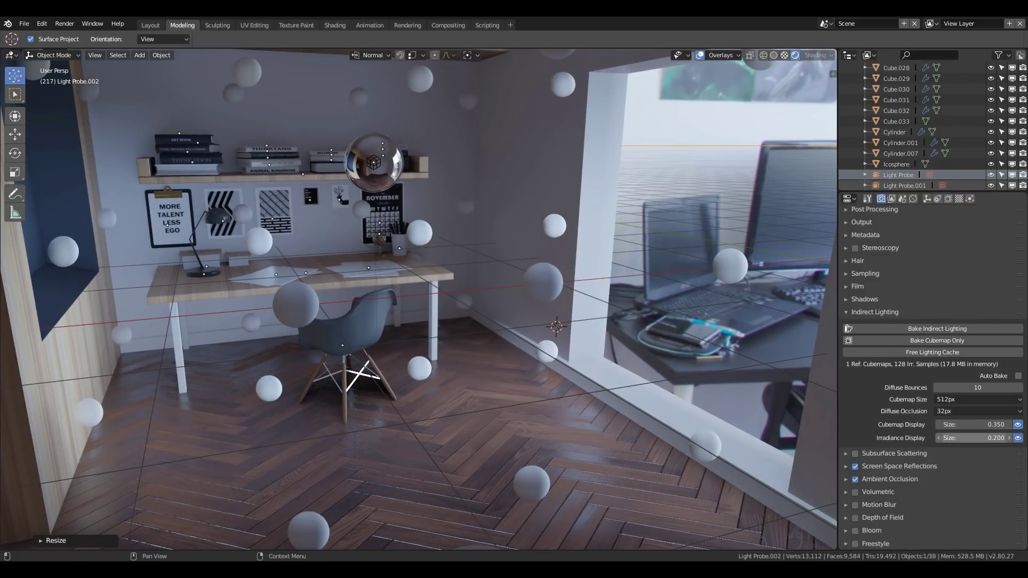
mouse_move(976, 425)
left_mouse_down()
mouse_move(1008, 424)
mouse_move(986, 424)
left_mouse_up()
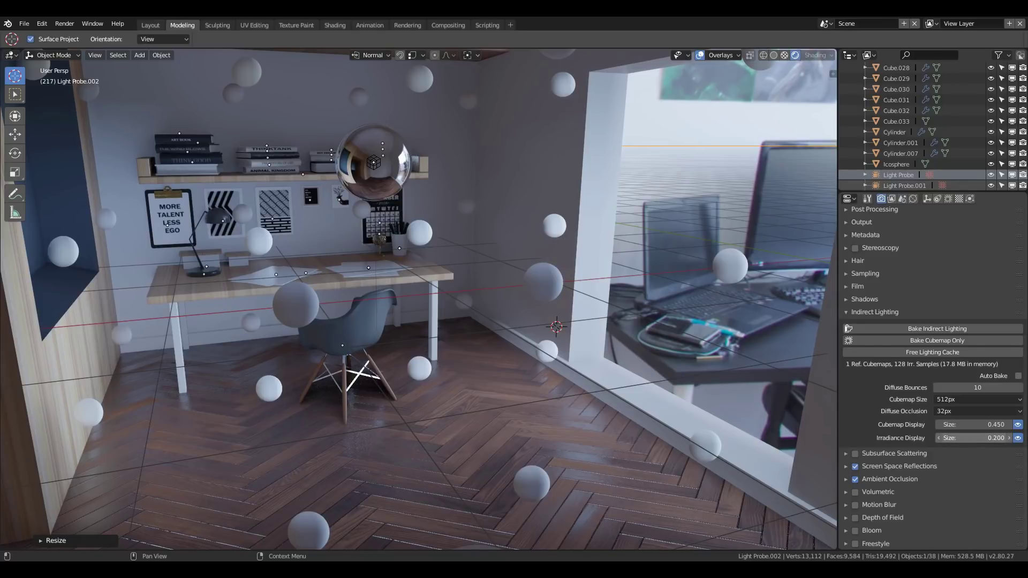
left_click_drag(976, 438, 995, 437)
Walk toward the desk to inspect, then collapse and reopen the Indirect Lighting settings.
key("shift+grave")
key("w")
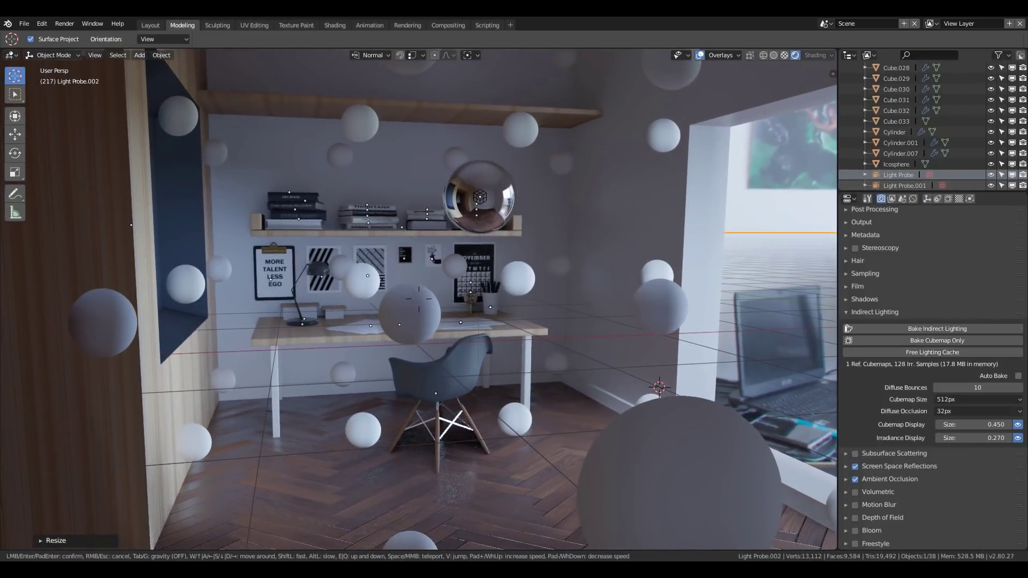
left_click(417, 300)
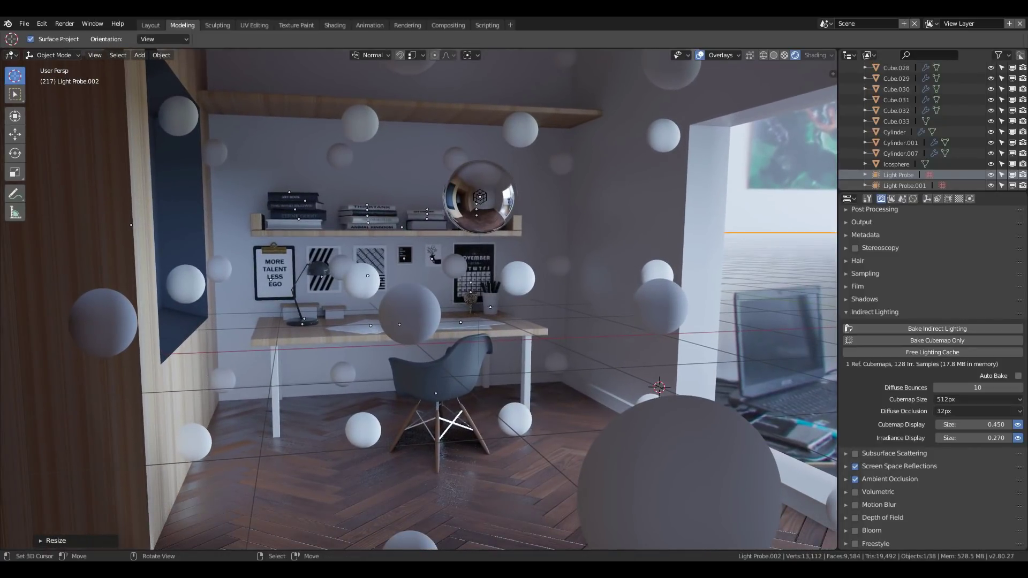
left_click(876, 312)
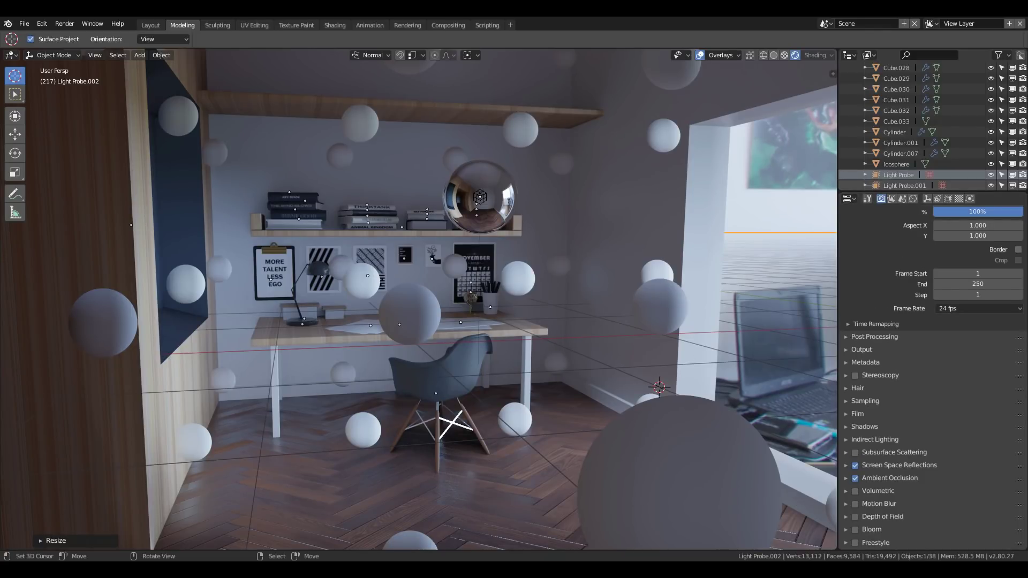
left_click(875, 440)
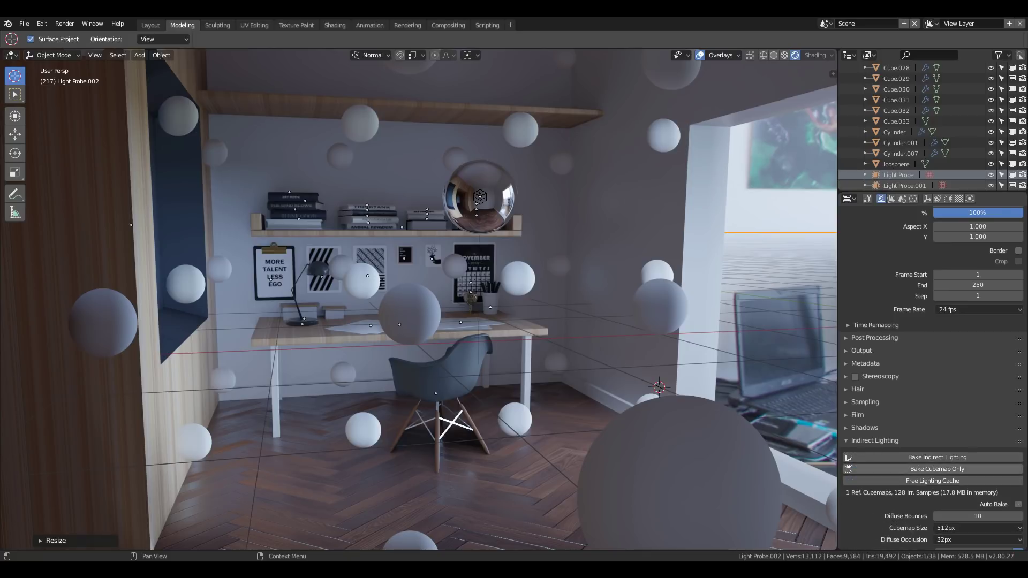
scroll(932, 401, "down", 2)
Hide the probe previews and add a sun light placed near the shelf top.
left_click(1018, 488)
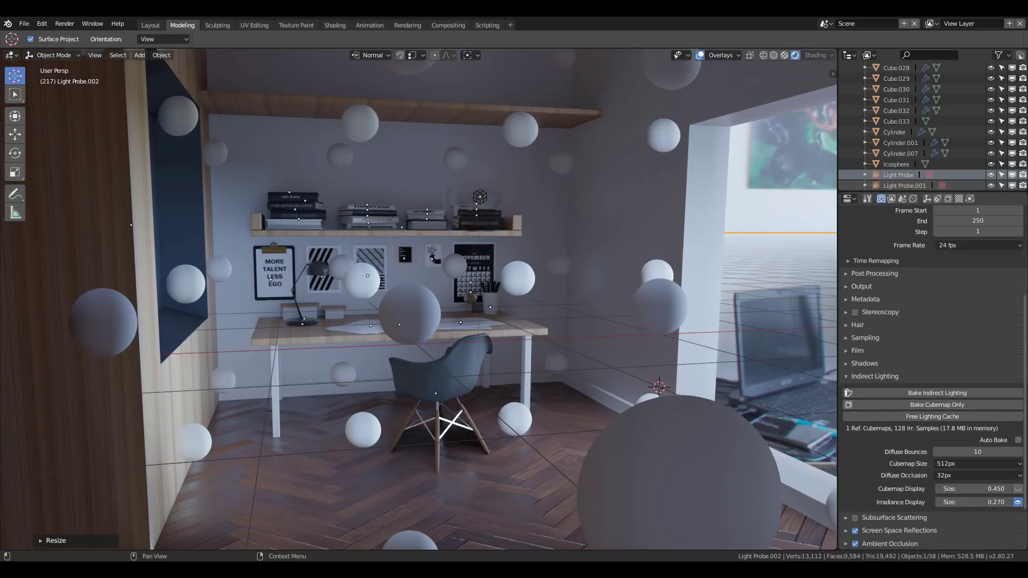
left_click(1018, 502)
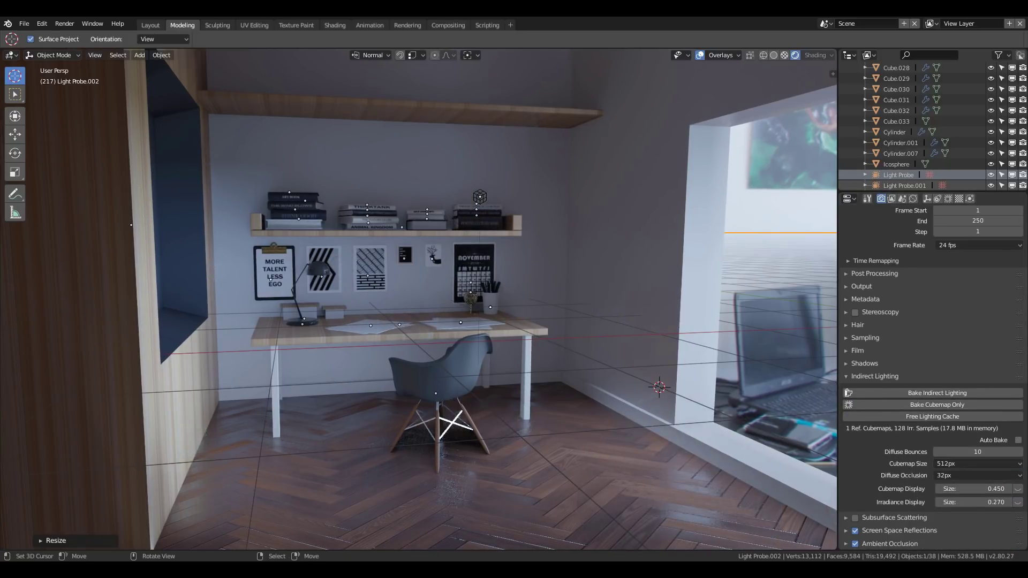
key("shift+a")
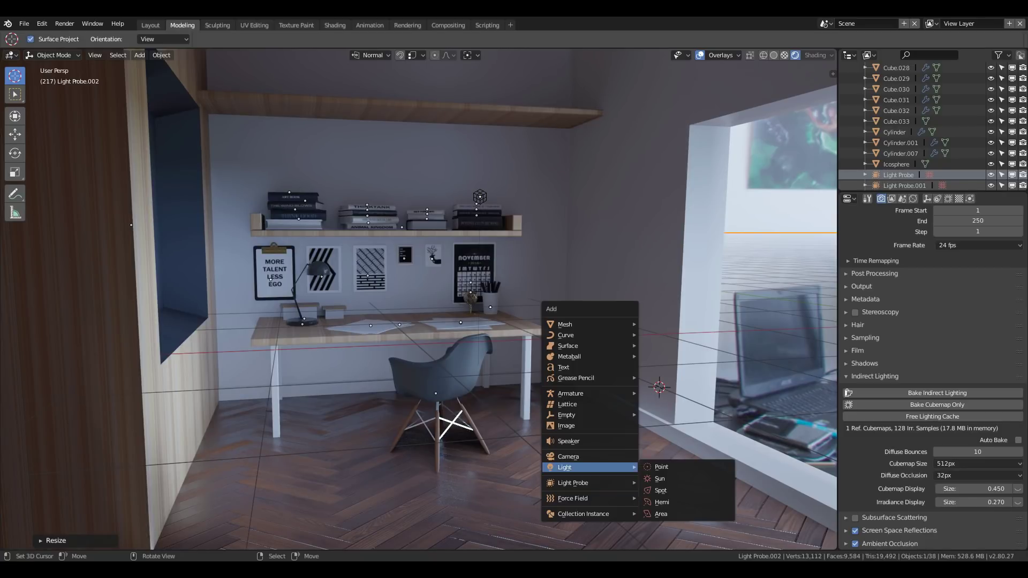
left_click(660, 479)
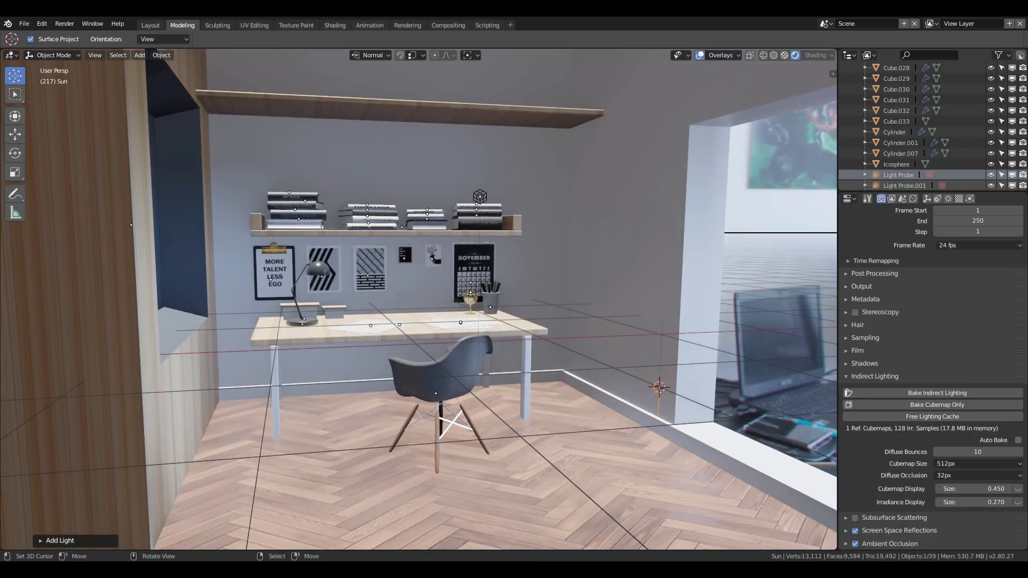
left_click(773, 54)
key("g")
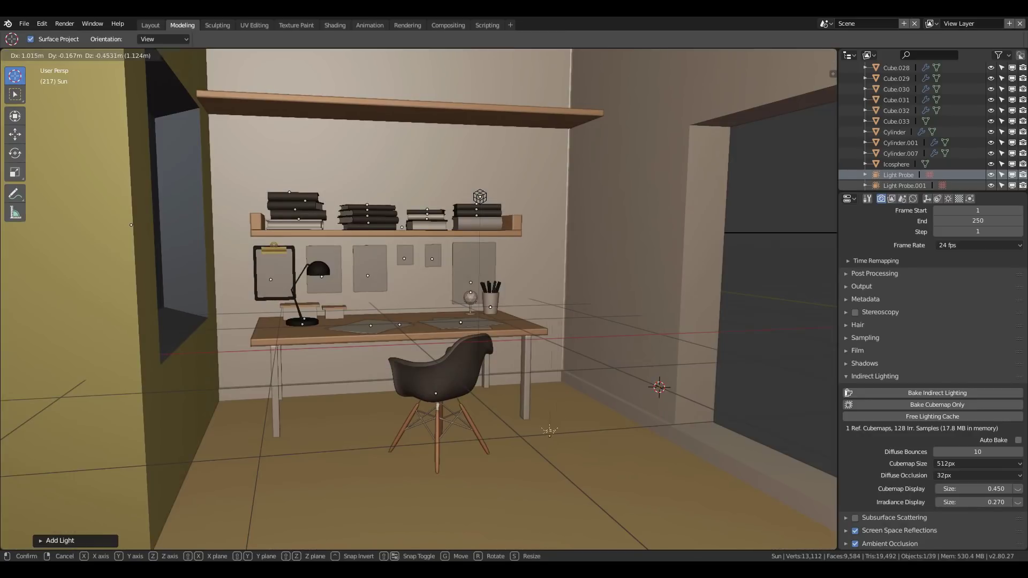
left_click(542, 120)
Re-angle the sun from an X-ray top view, then view the room in Rendered shading.
key("KP_7")
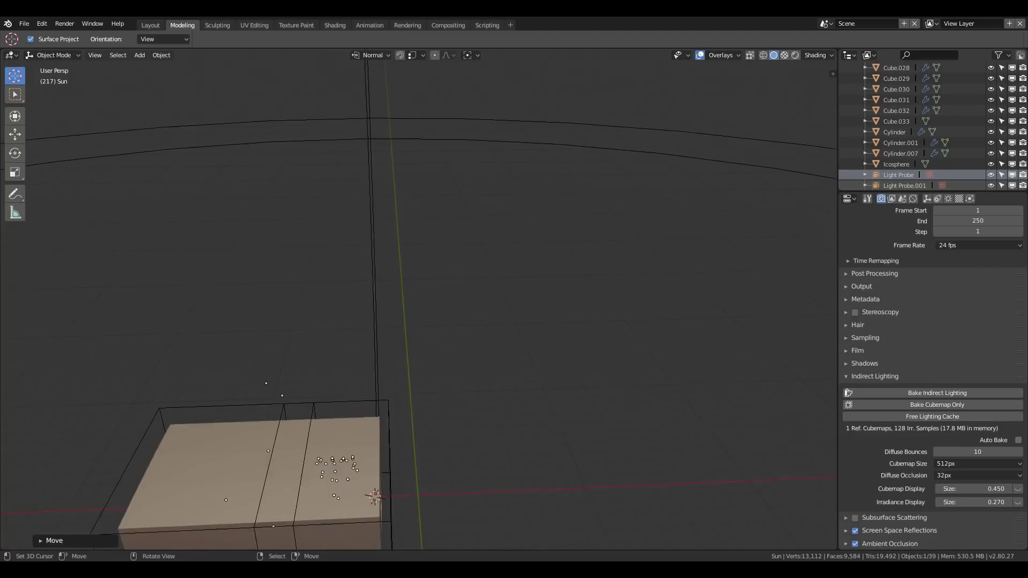
scroll(536, 269, "up", 4)
scroll(536, 269, "up", 2)
key("alt+z")
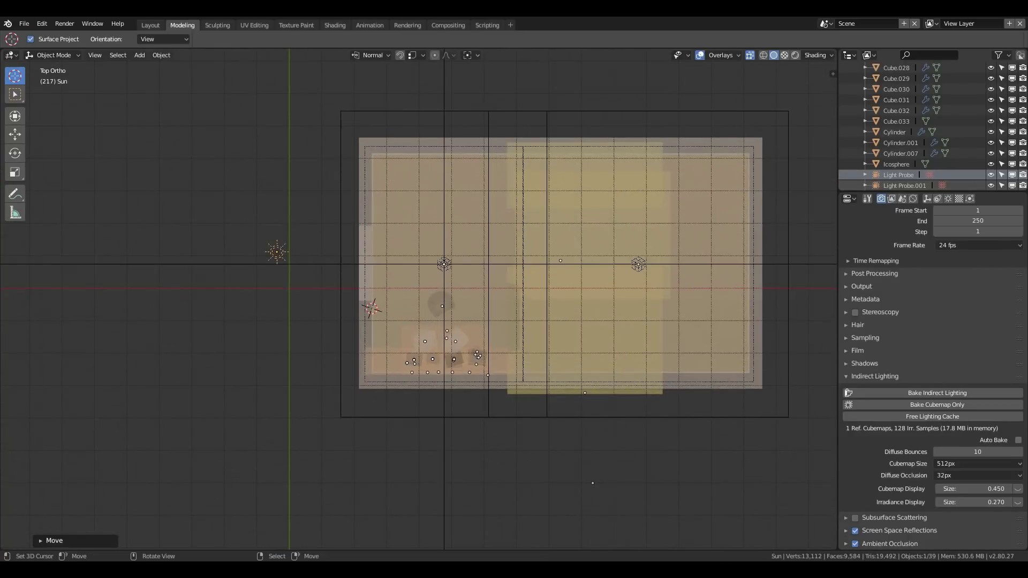
key("KP_1")
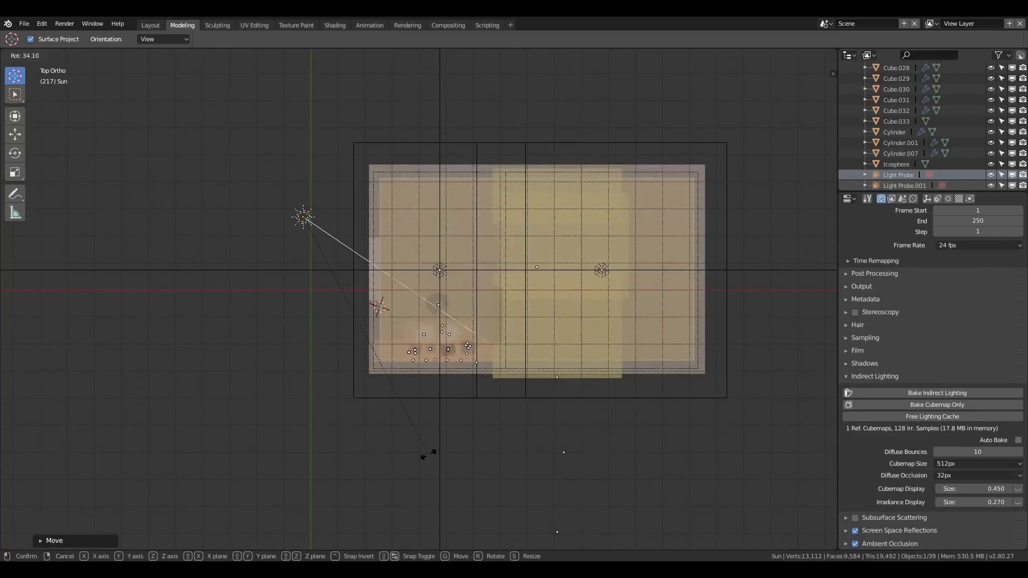
key("shift+grave")
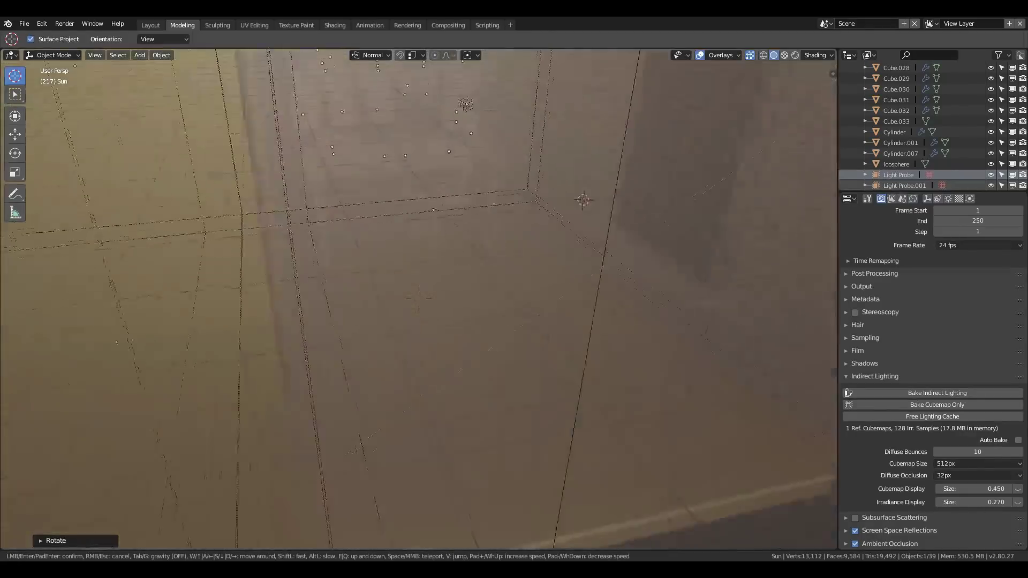
key("s")
left_click(417, 299)
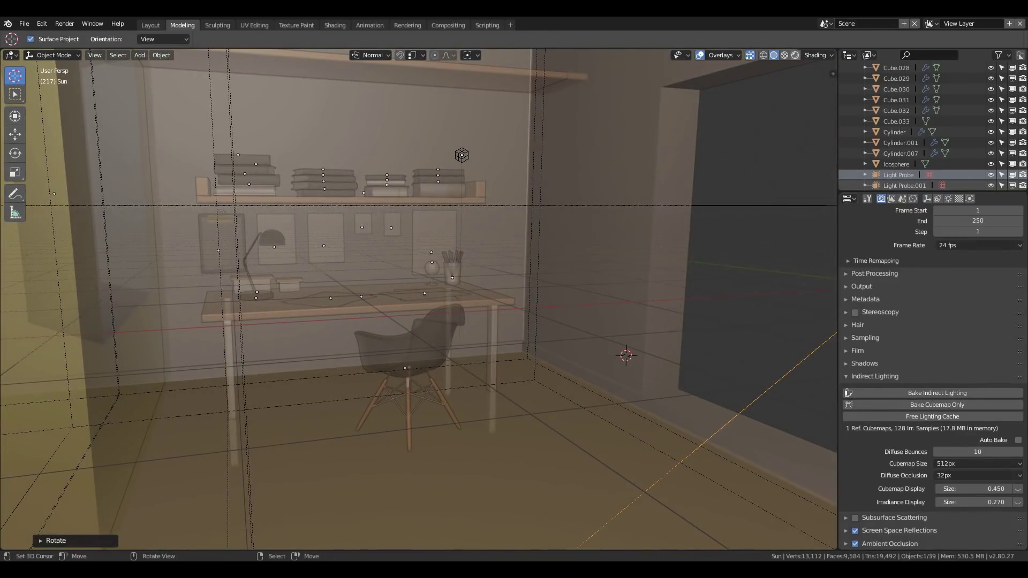
left_click(795, 55)
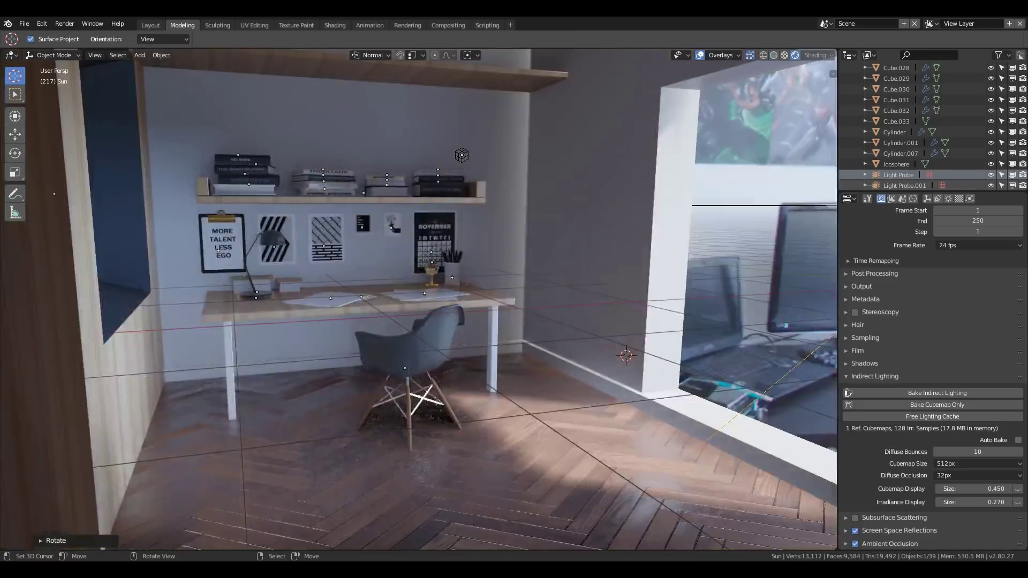
left_click(773, 54)
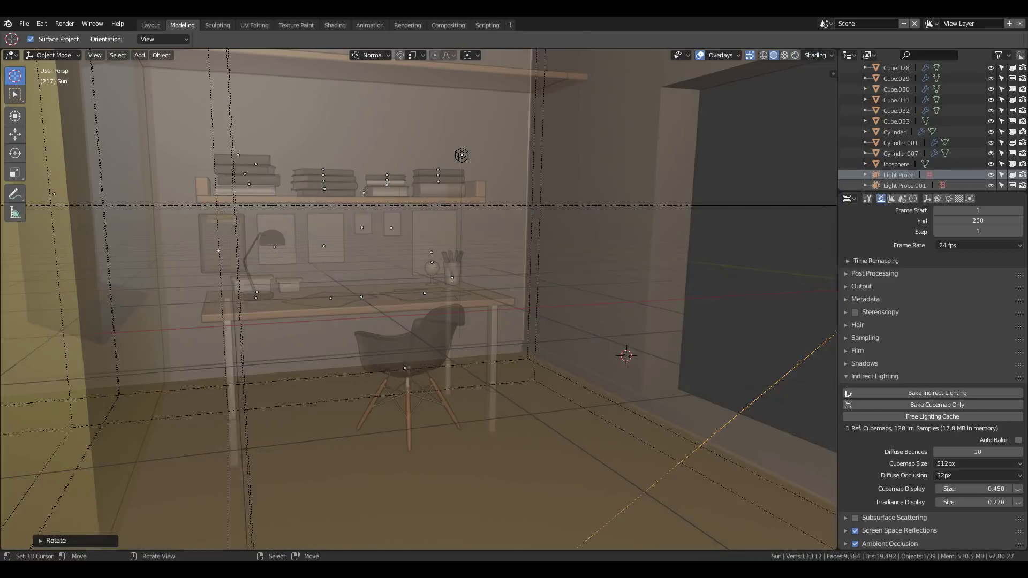
left_click(795, 54)
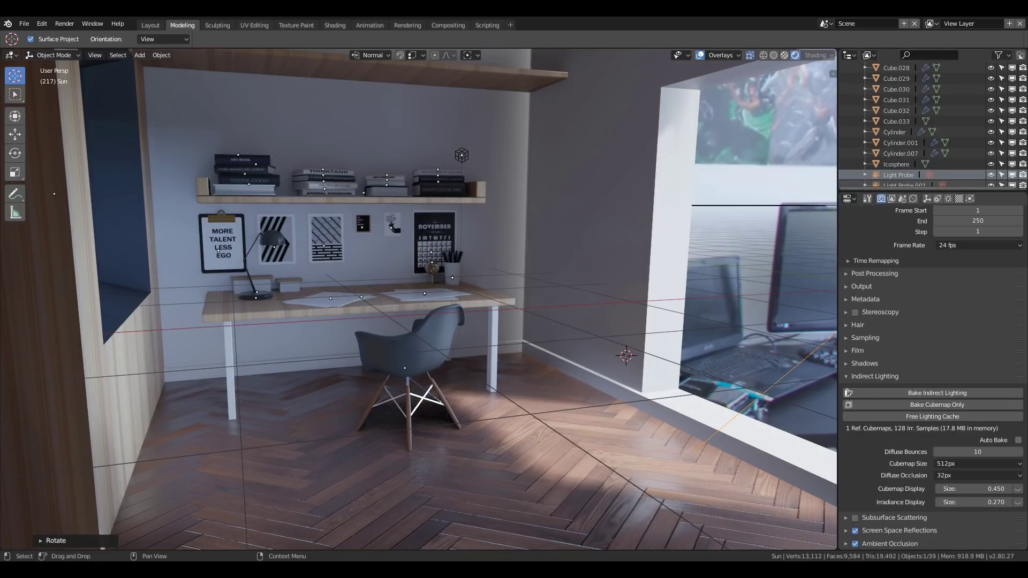
Tint the sun pale yellow and enable its contact shadows at 2.5 m distance.
left_click(948, 198)
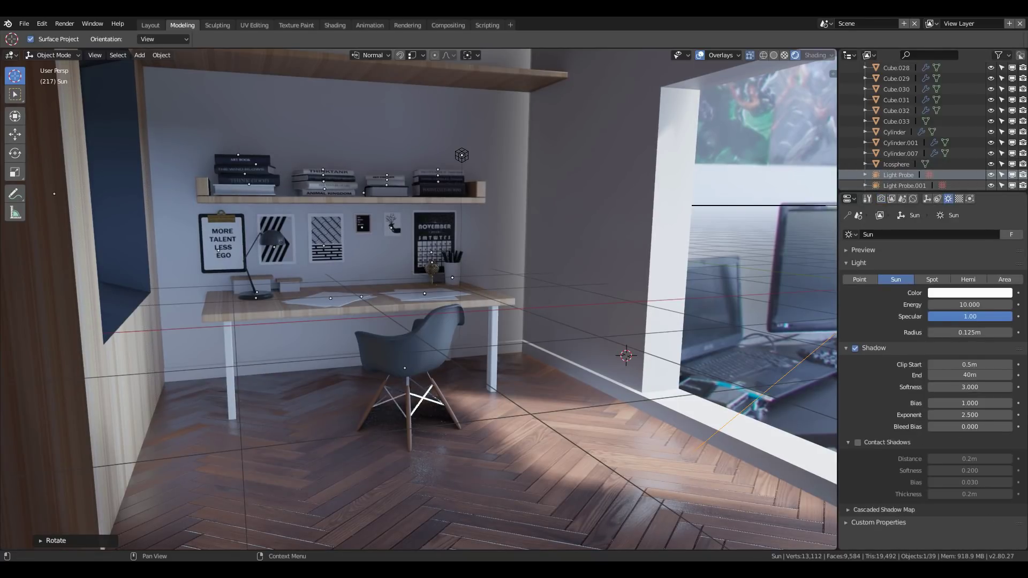
left_click(969, 292)
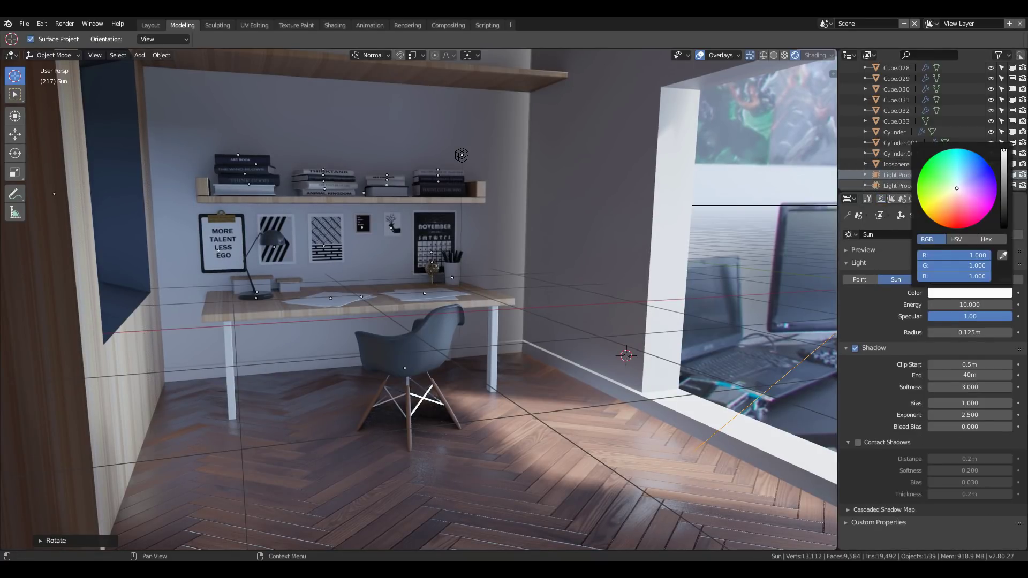
left_click_drag(956, 189, 948, 199)
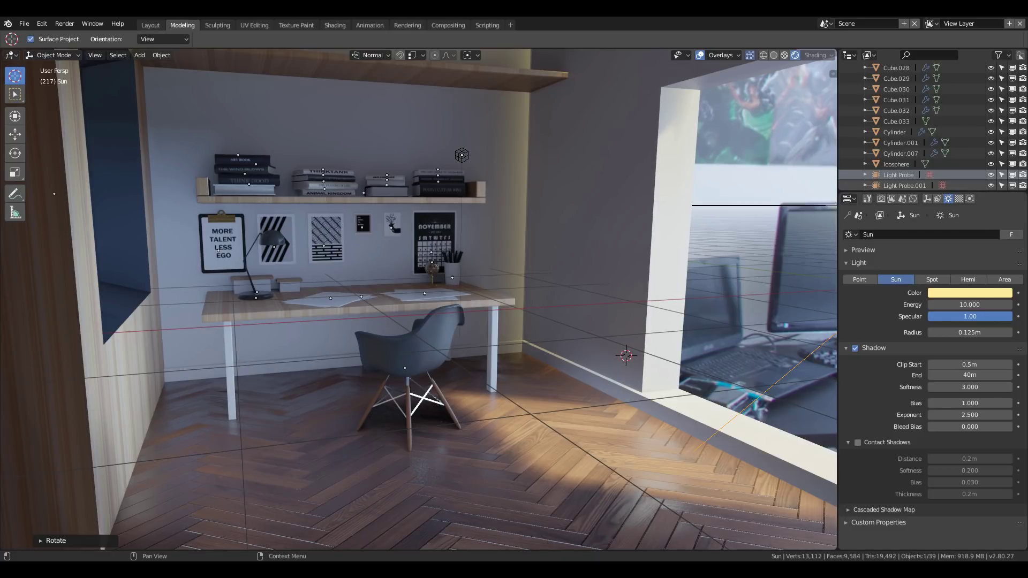
left_click(857, 442)
left_click(970, 458)
type("2.2")
key("Return")
left_click(968, 459)
type("2.5")
key("Return")
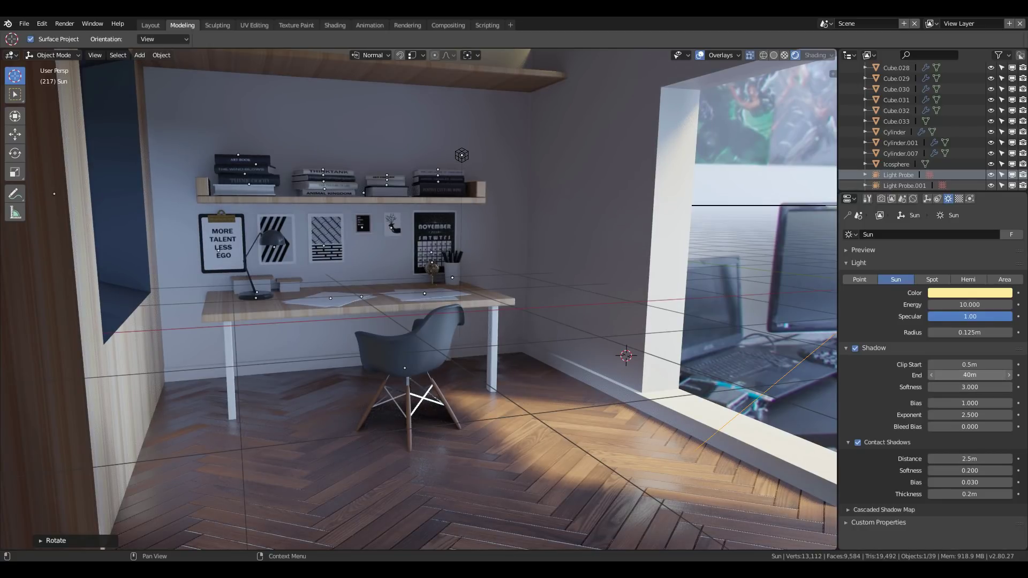
Lengthen the sun's shadow end, fold the shadow panels, and tilt the sun slightly.
left_click_drag(970, 375, 1004, 375)
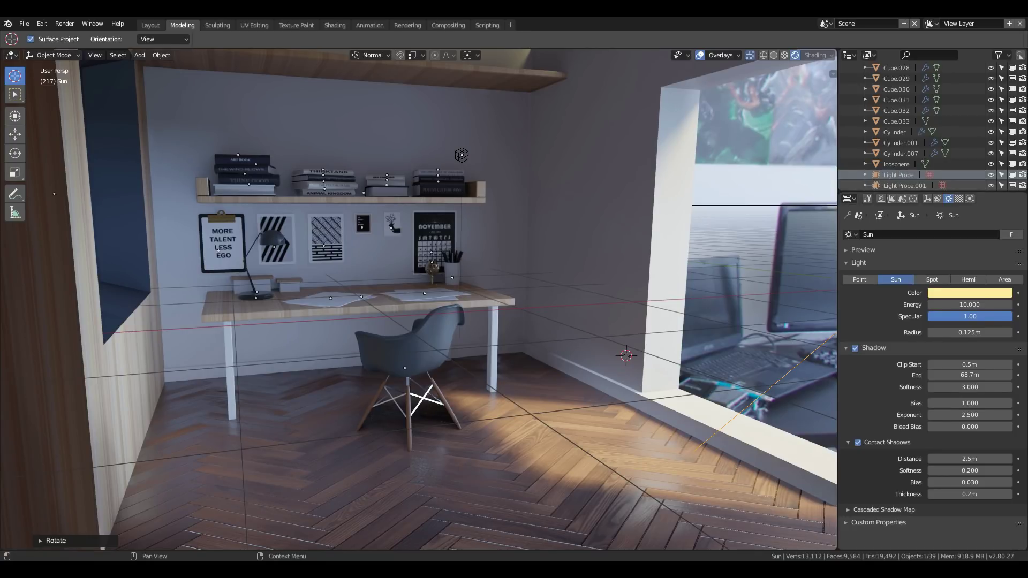
left_click(884, 442)
left_click(874, 348)
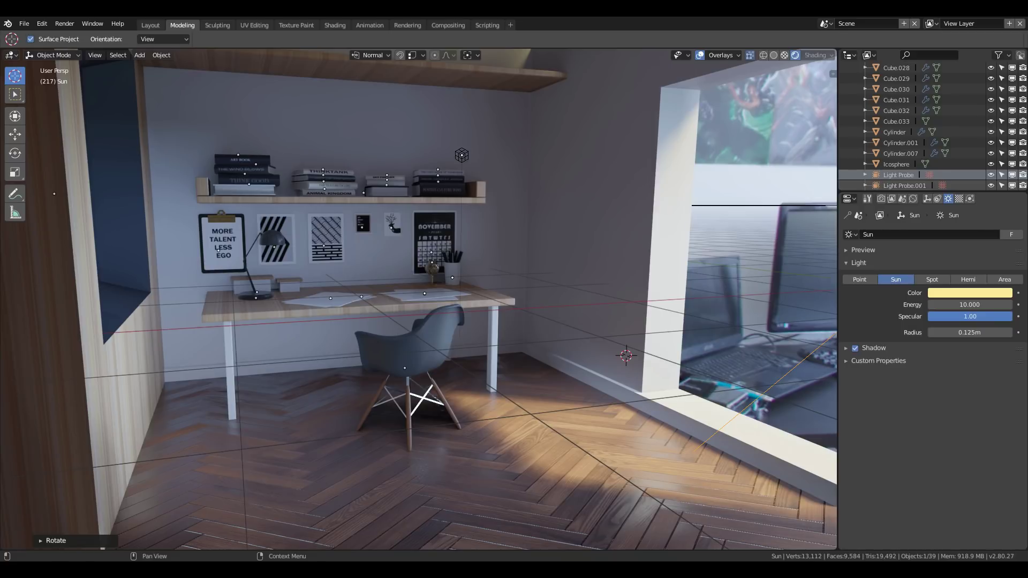
key("r")
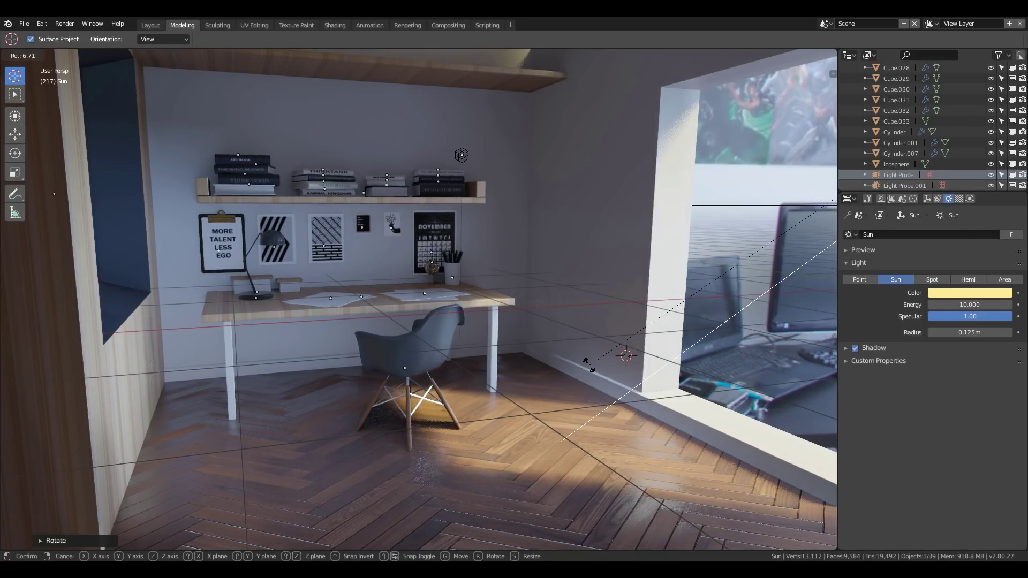
key("Return")
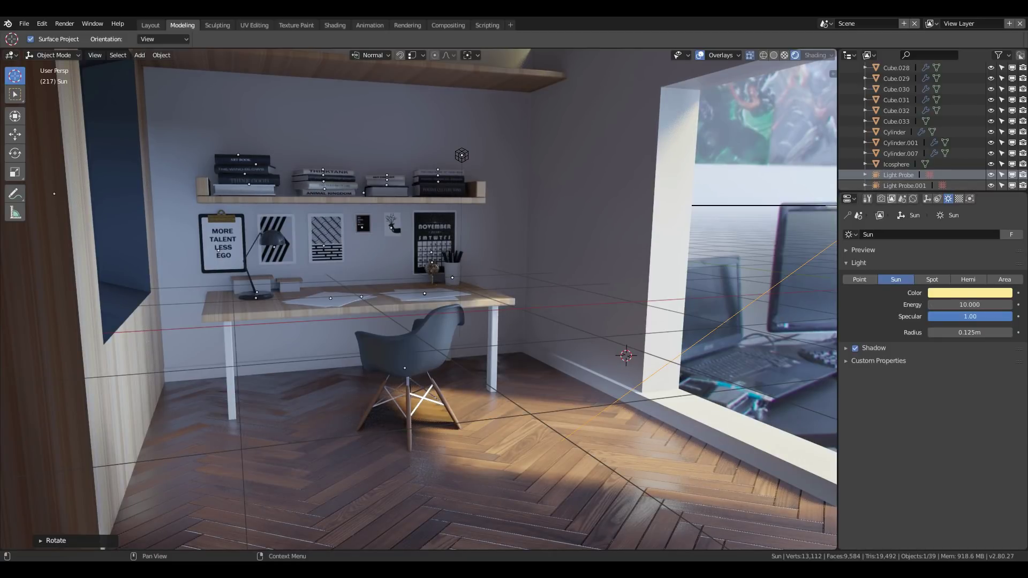
Enable Eevee Bloom in Render Properties and set its Threshold to 2.214.
left_click(880, 198)
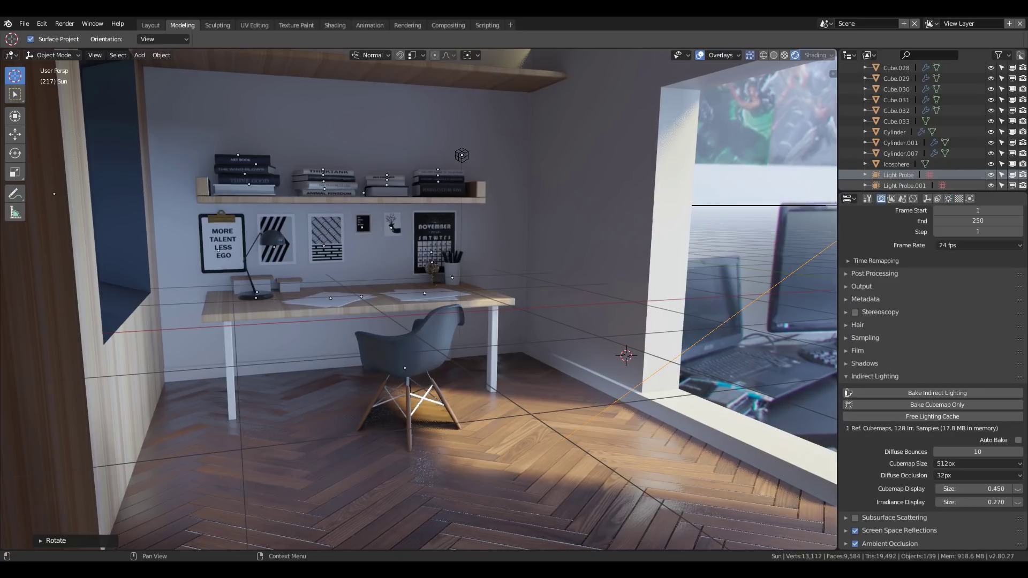
scroll(932, 369, "down", 3)
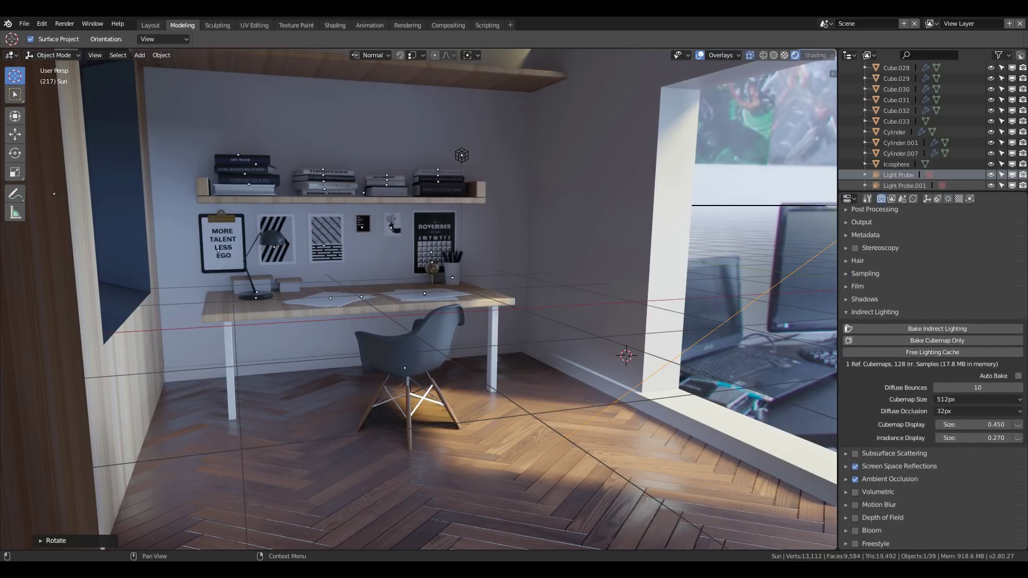
left_click(855, 530)
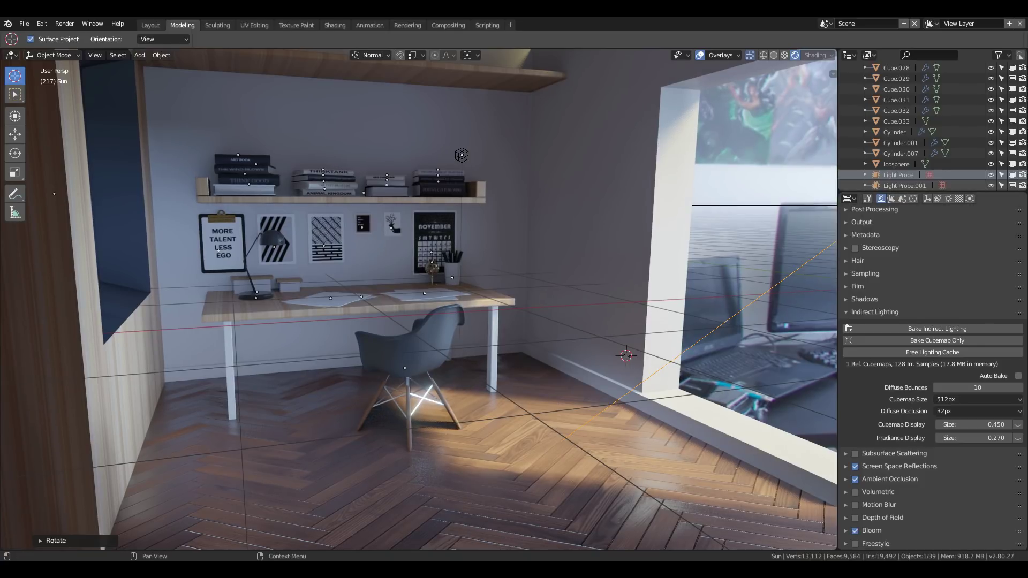
left_click(871, 530)
scroll(932, 378, "down", 3)
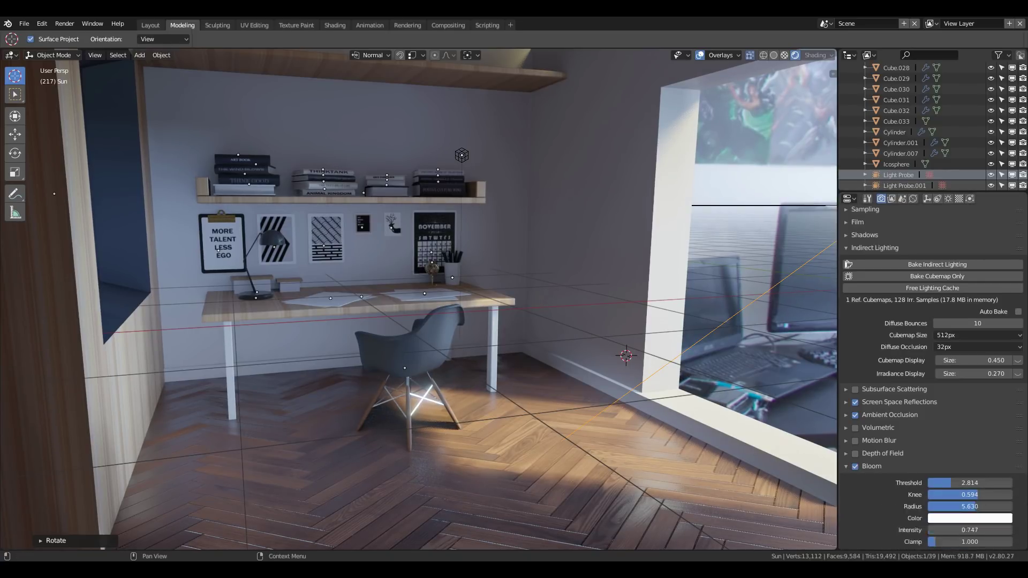
mouse_move(969, 483)
left_mouse_down()
mouse_move(992, 483)
mouse_move(931, 482)
mouse_move(950, 483)
left_mouse_up()
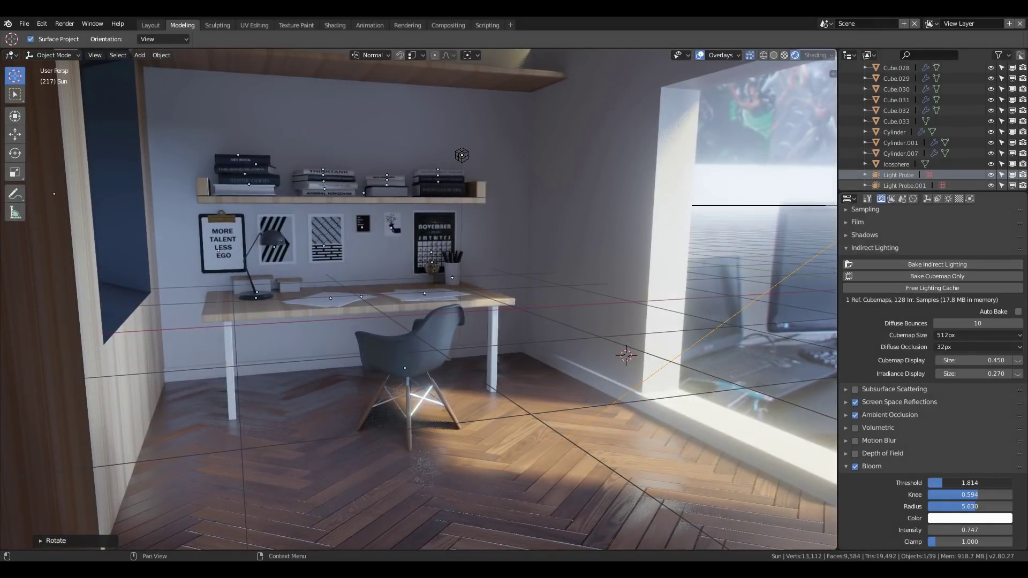
left_click_drag(950, 483, 967, 483)
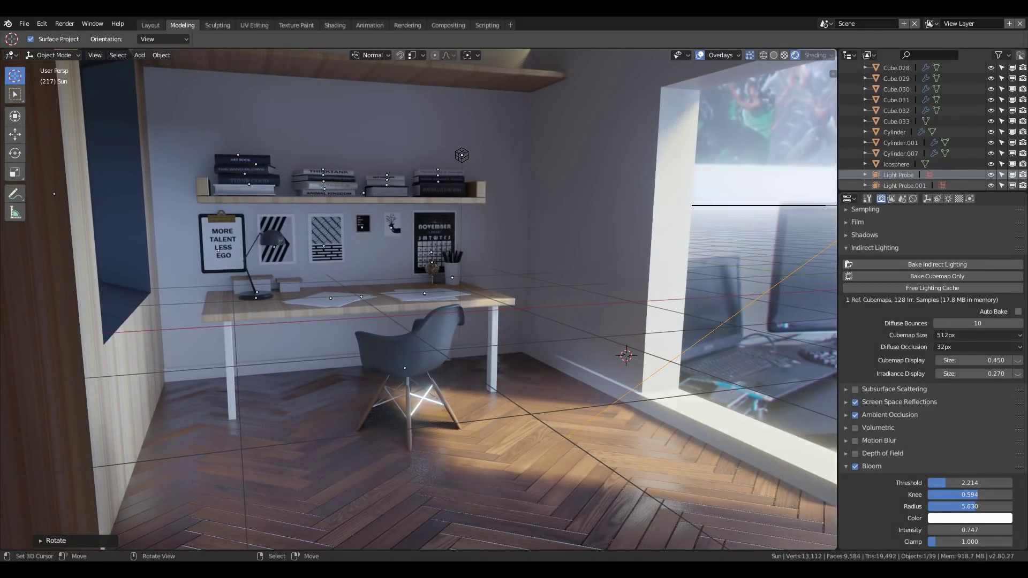
scroll(931, 361, "up", 3)
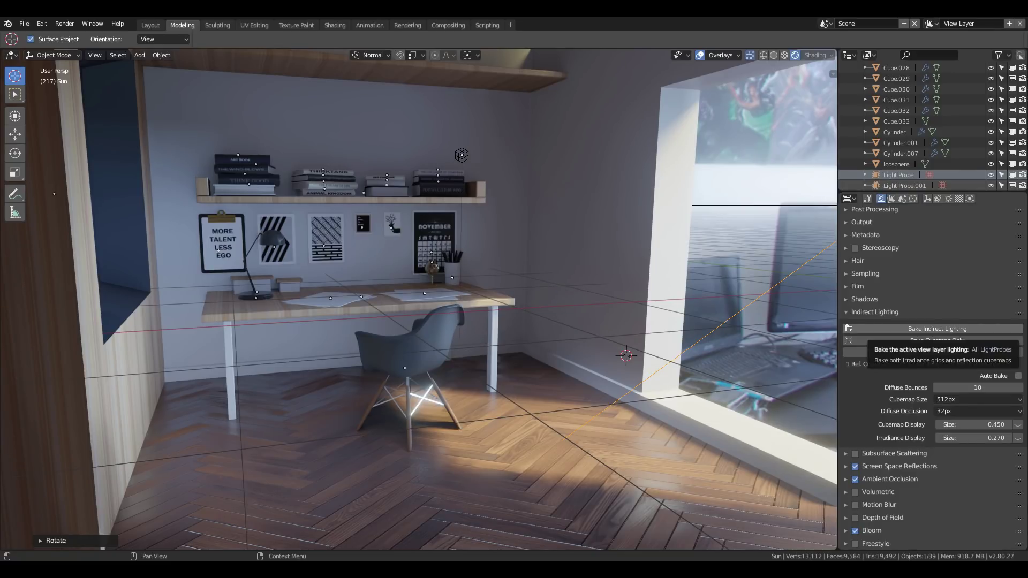
Bake indirect lighting, then walk toward the desk and cabinet and back out.
left_click(936, 328)
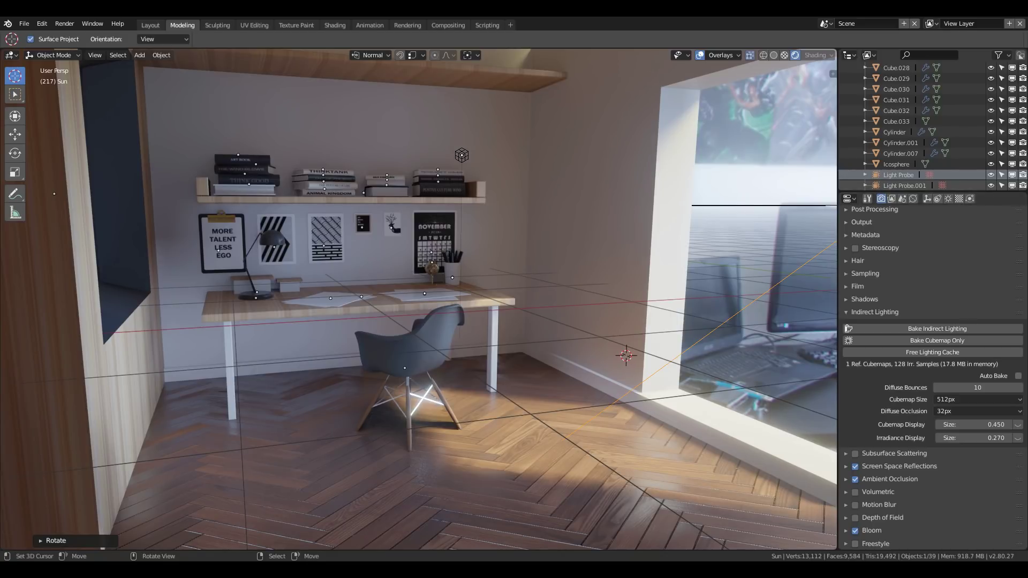
key("shift+grave")
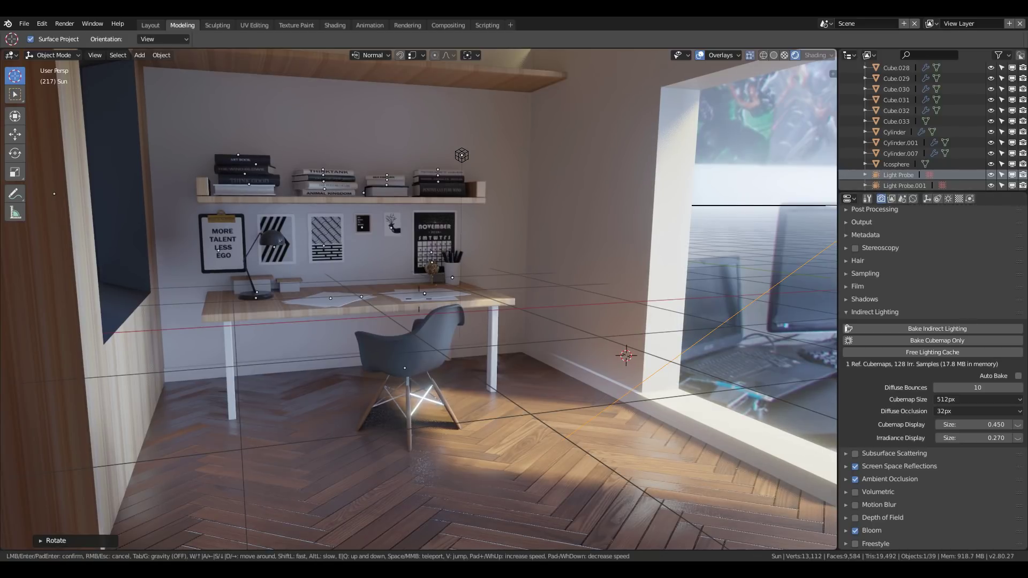
key("w")
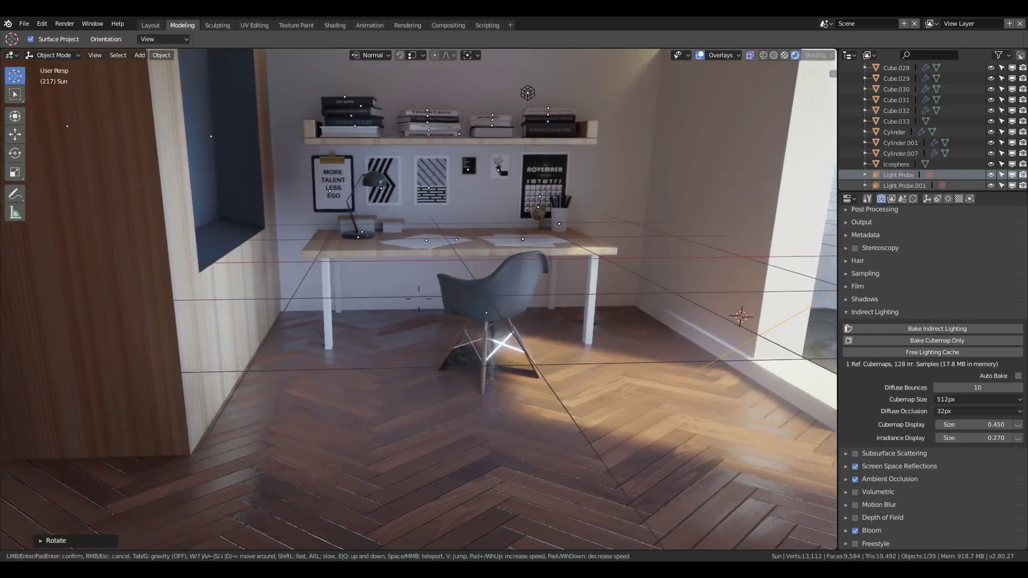
key("w")
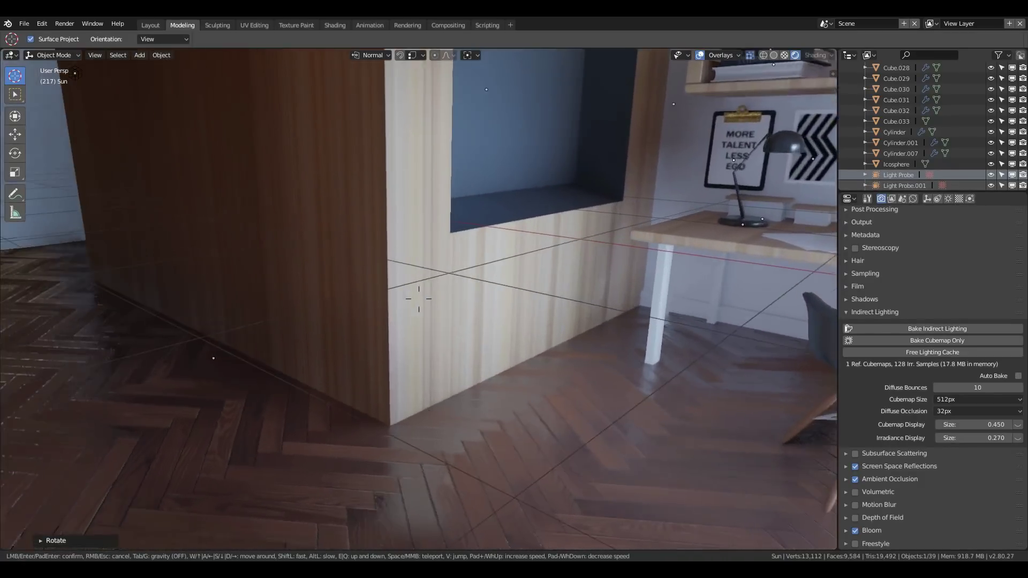
key("w")
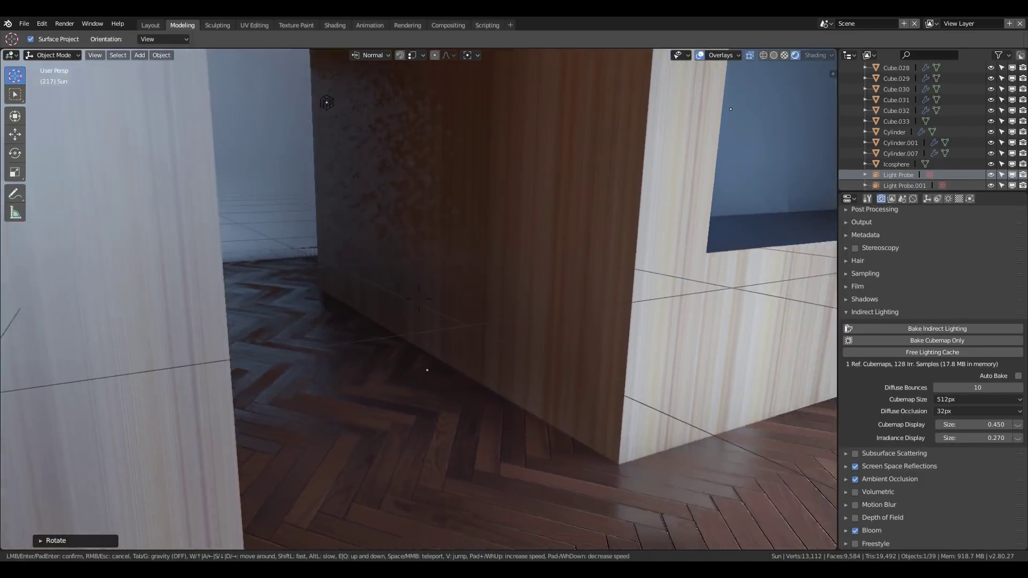
key("s")
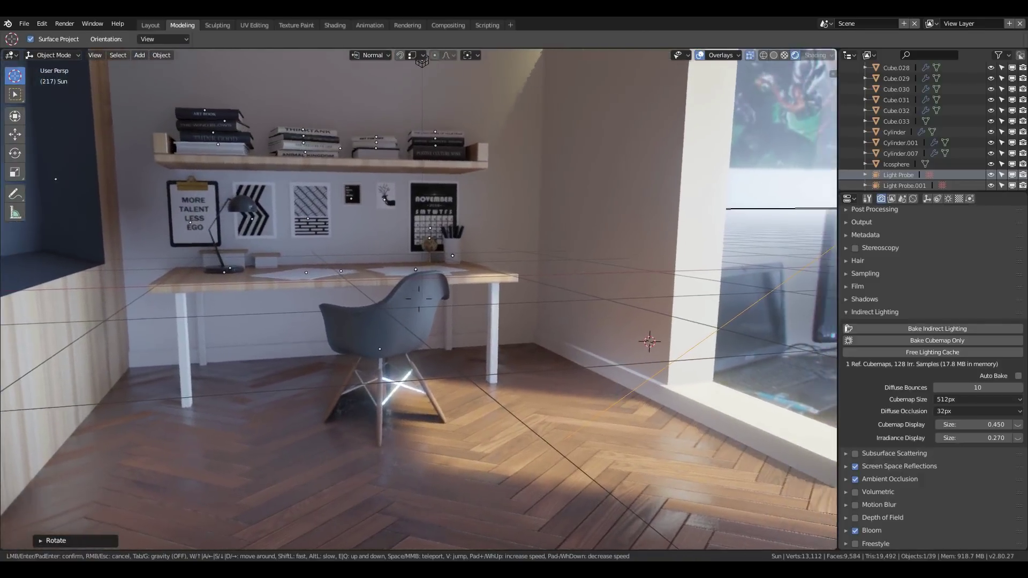
key("Return")
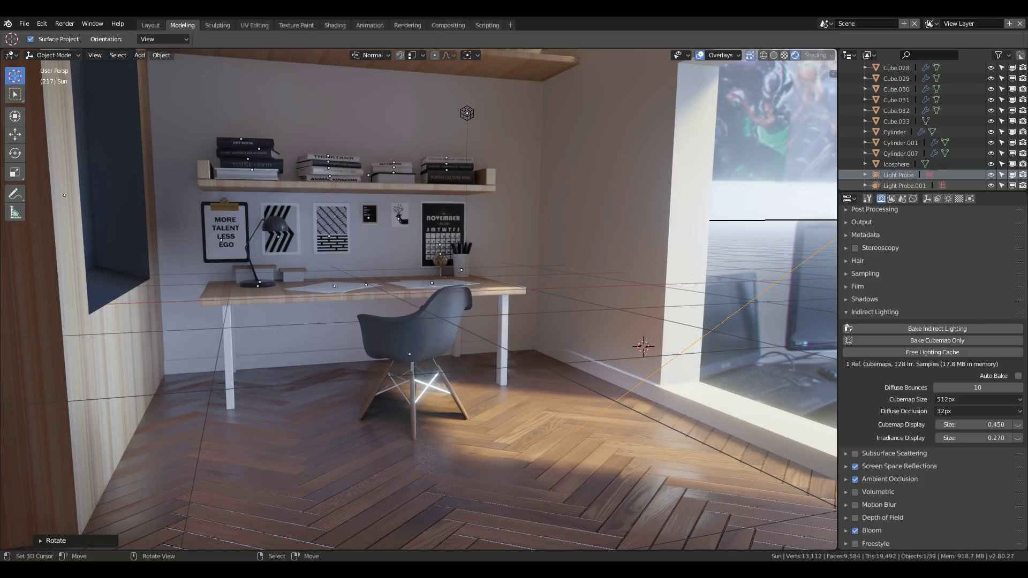
Place the 3D cursor on the floor, add a UV sphere there, and raise it along Z.
key("z")
key("6")
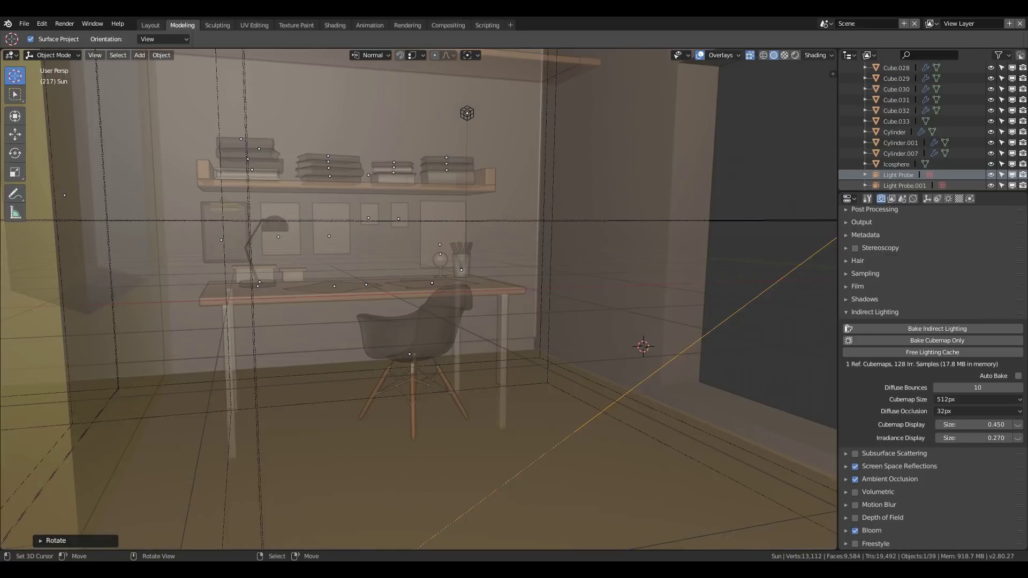
key("z")
key("2")
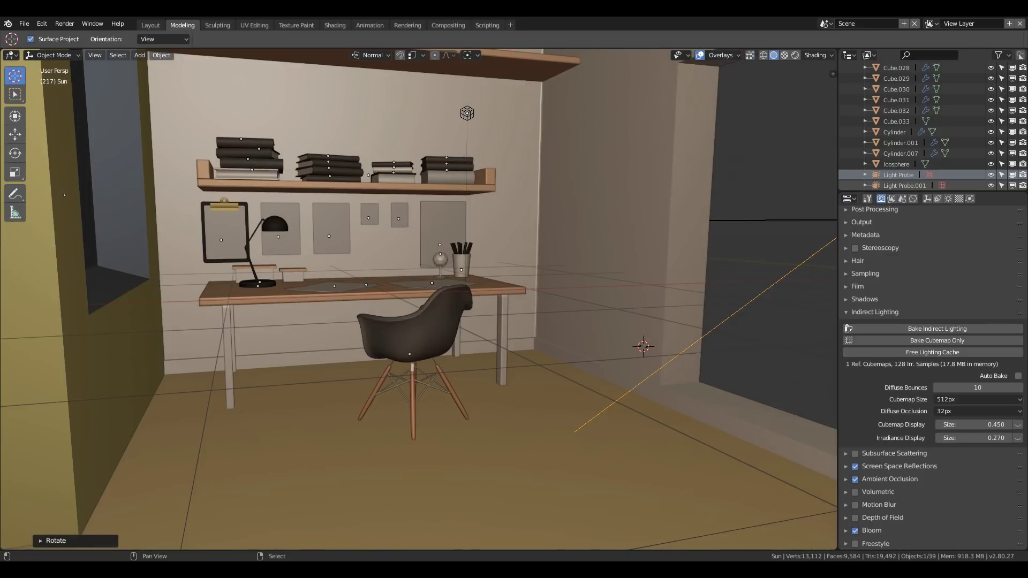
right_click(460, 467, "shift")
key("shift+a")
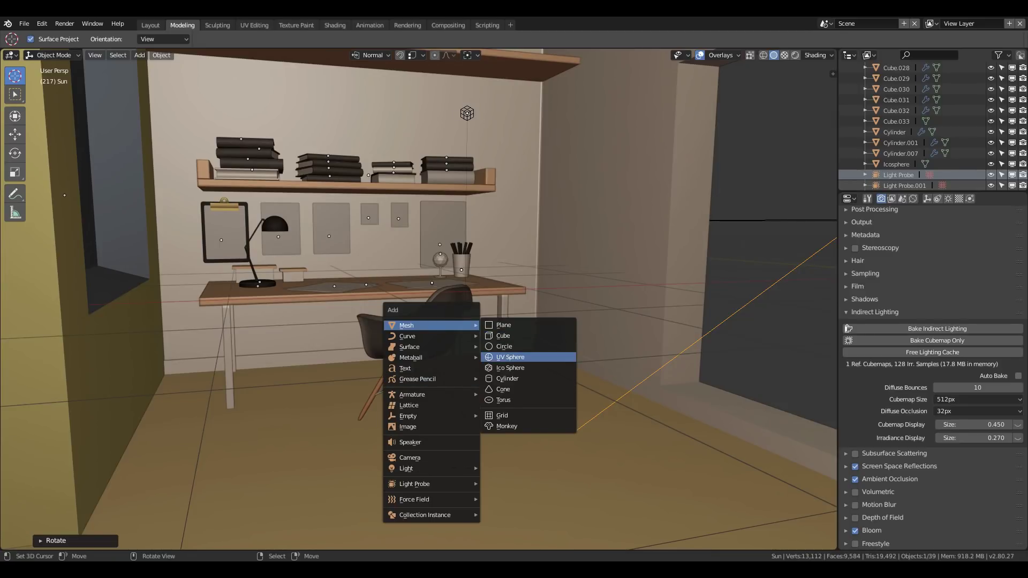
left_click(513, 357)
key("g")
key("z")
key("1")
Recalculate the sphere's normals to face inside and scale it around the room.
key("Return")
key("Tab")
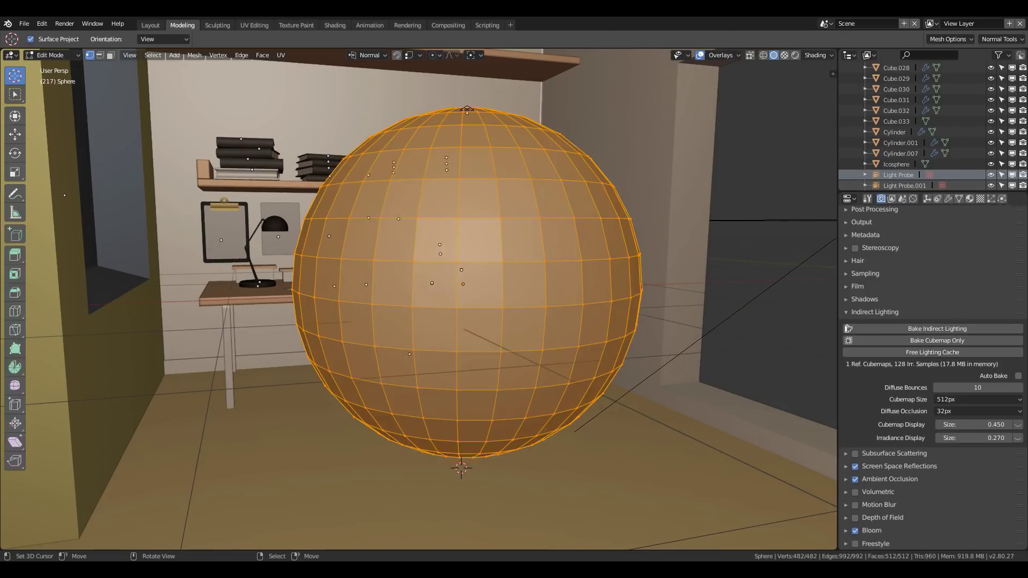
key("shift+n")
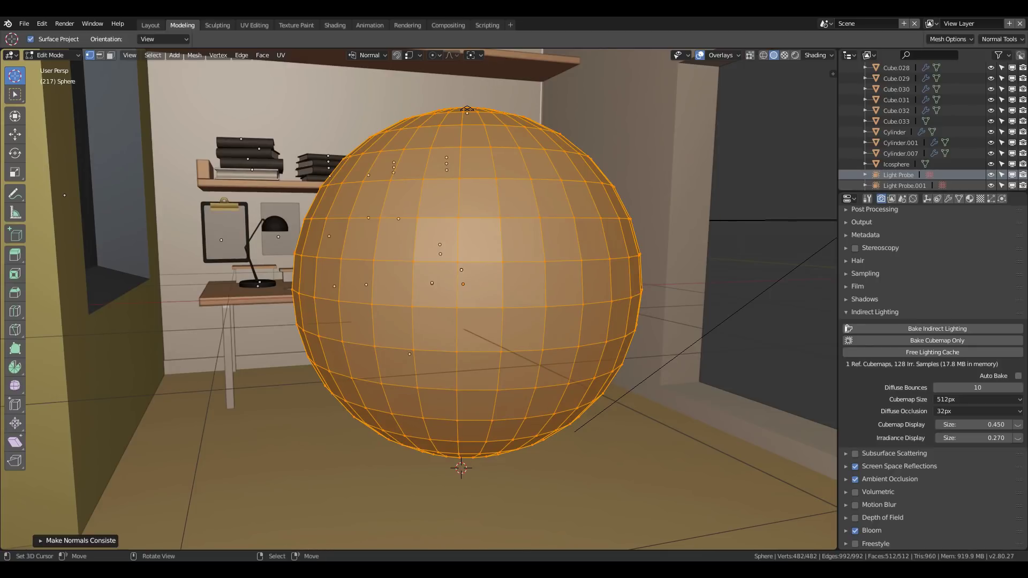
left_click(172, 538)
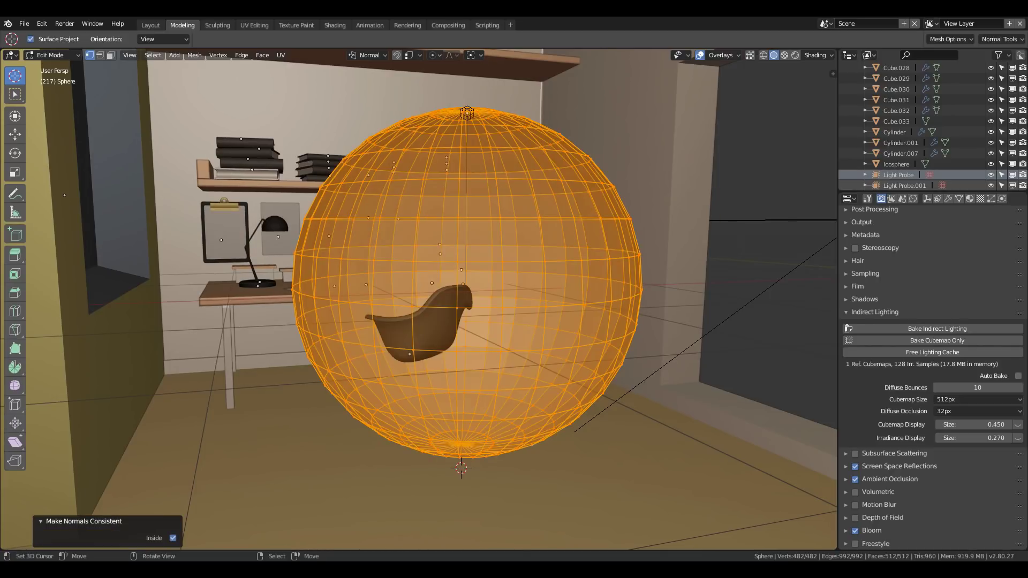
key("Tab")
key("s")
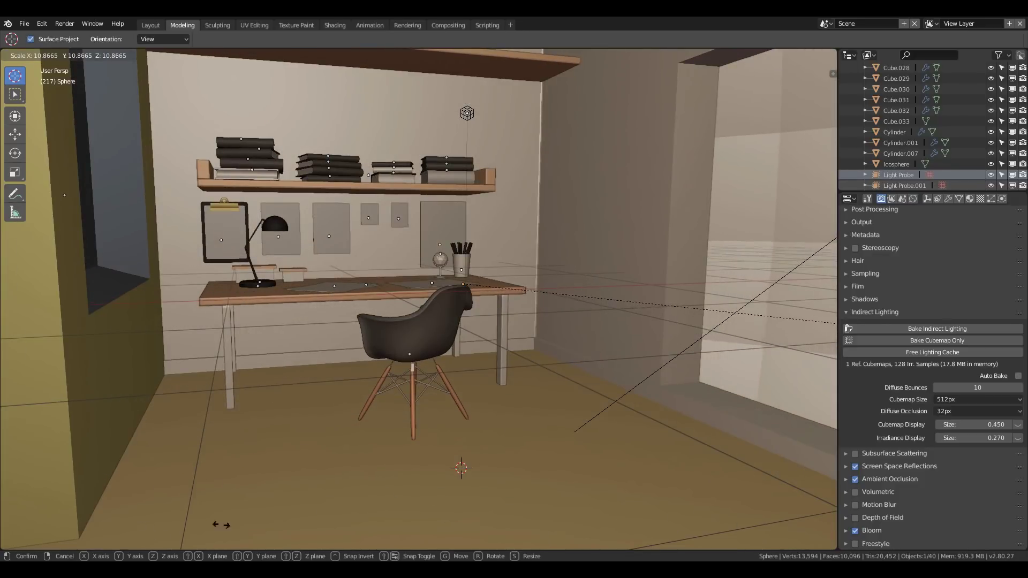
key("Return")
key("s")
key("Return")
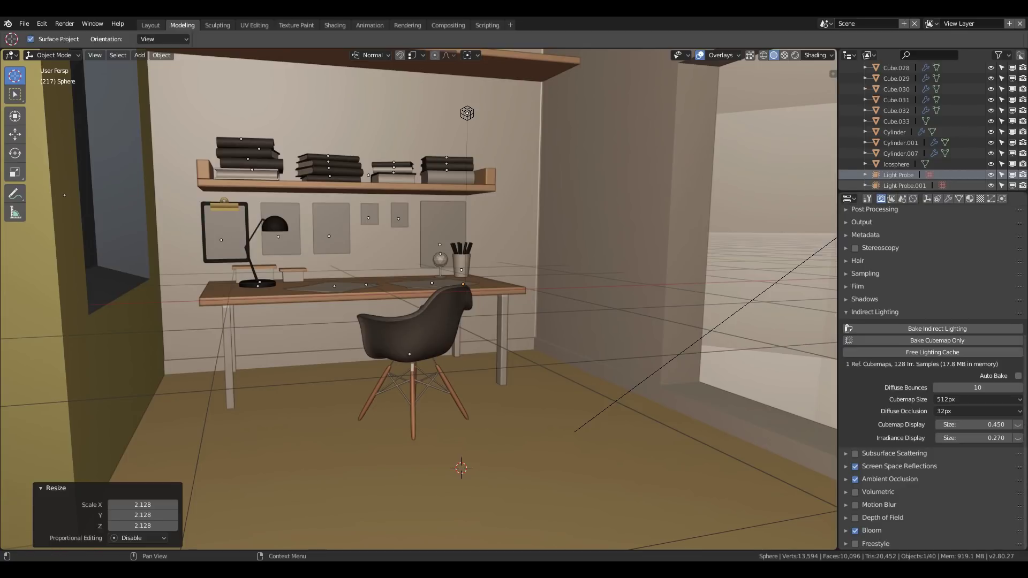
Give the sphere a new node-based Emission material in light blue with strength 5.
left_click(969, 198)
left_click(945, 269)
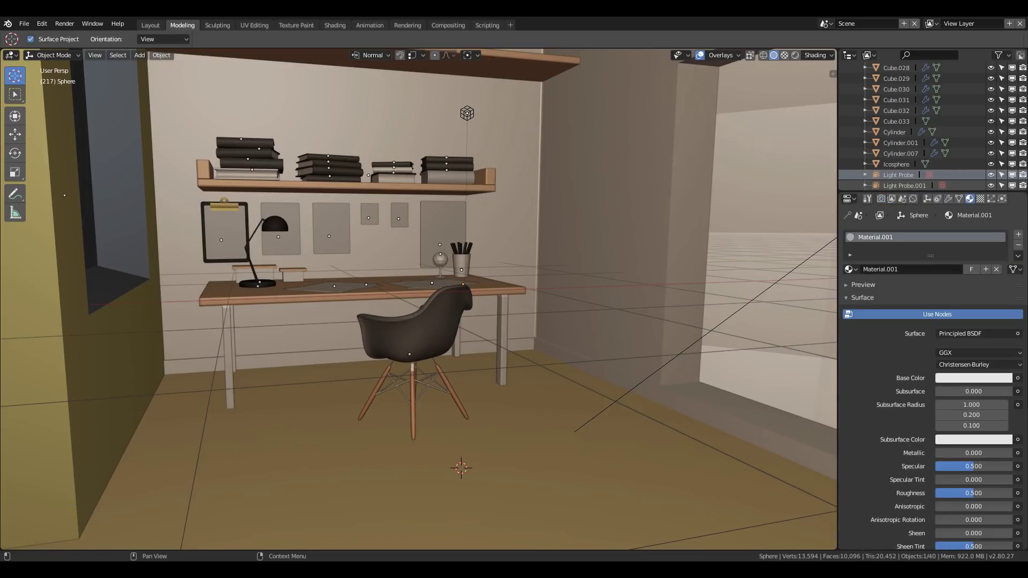
left_click(938, 314)
left_click(977, 334)
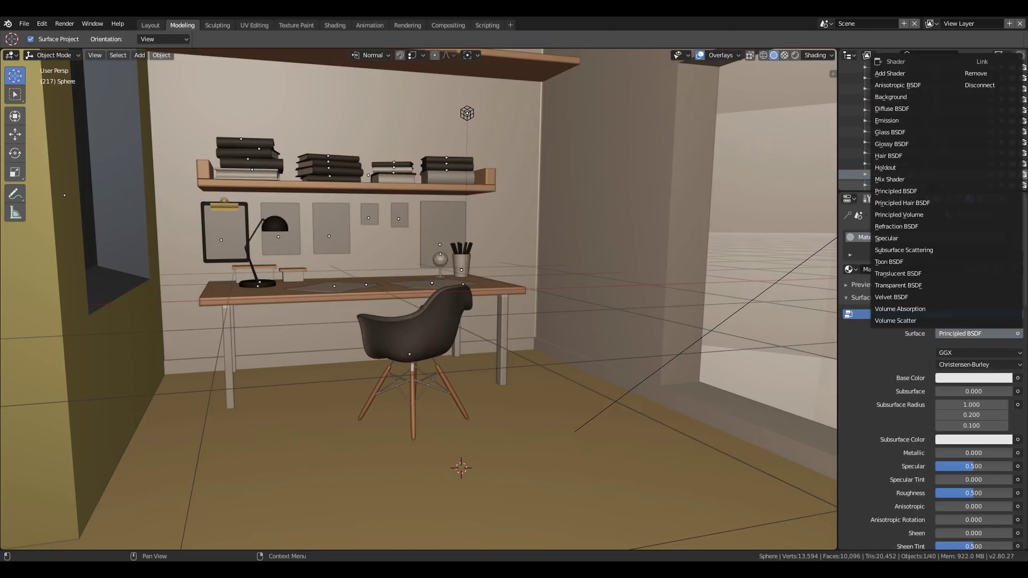
left_click(886, 120)
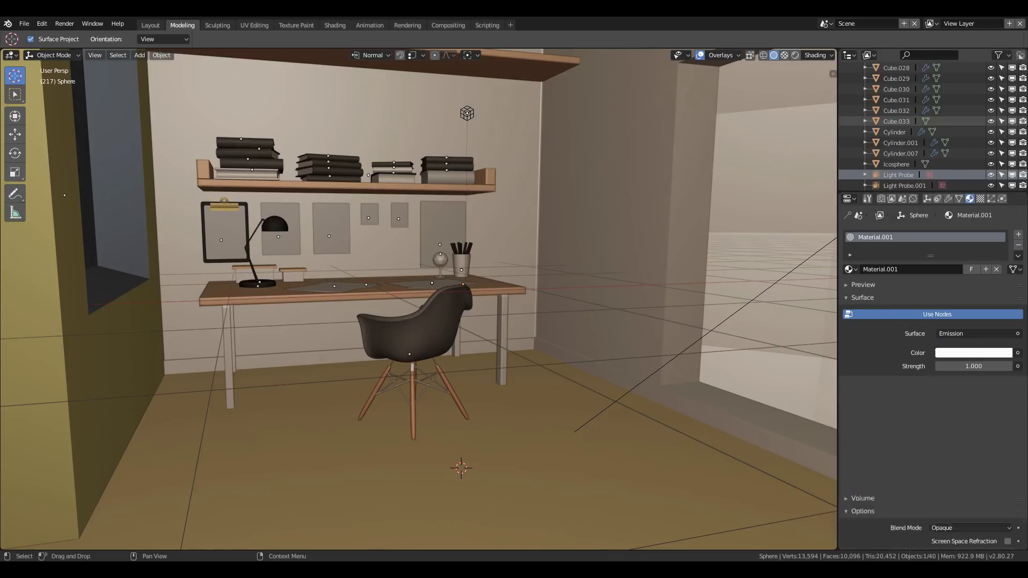
left_click(974, 353)
left_click(968, 226)
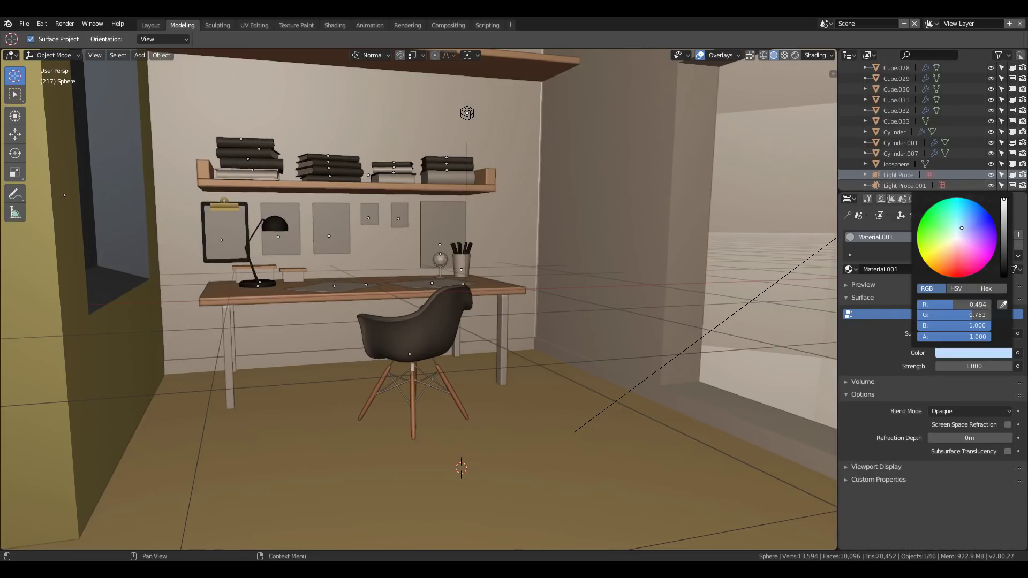
left_click(974, 366)
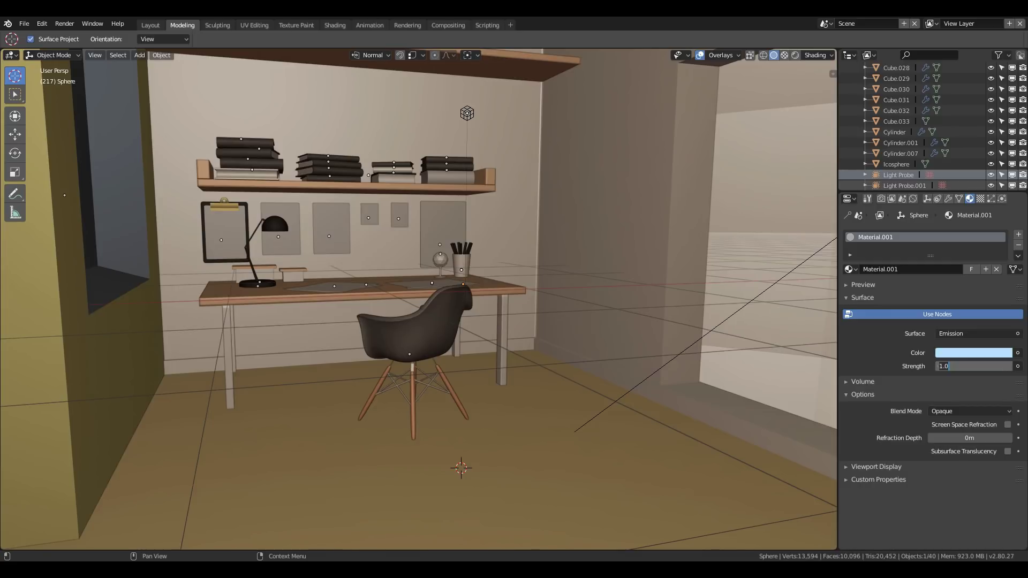
type("5")
key("Return")
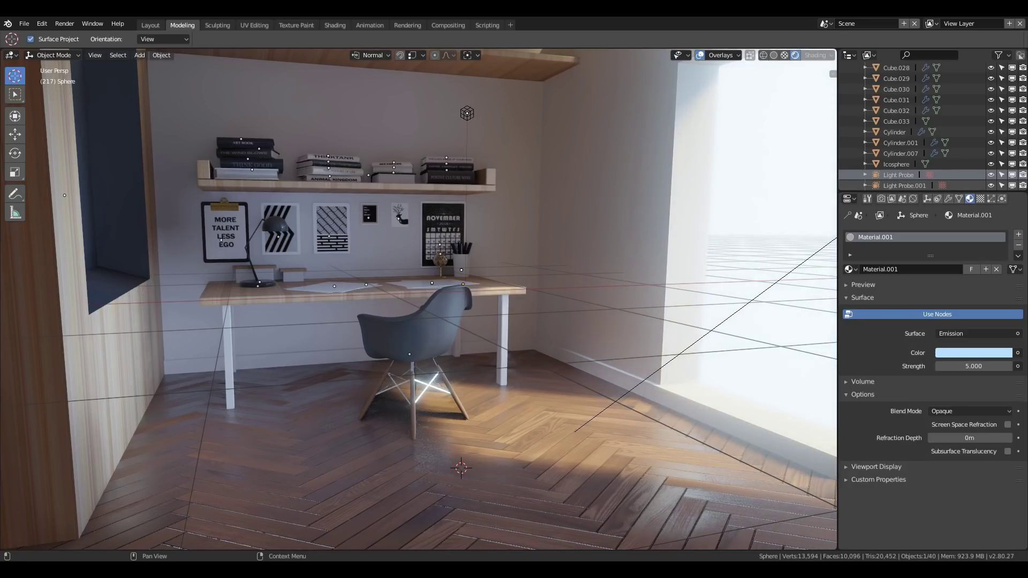
left_click(973, 353)
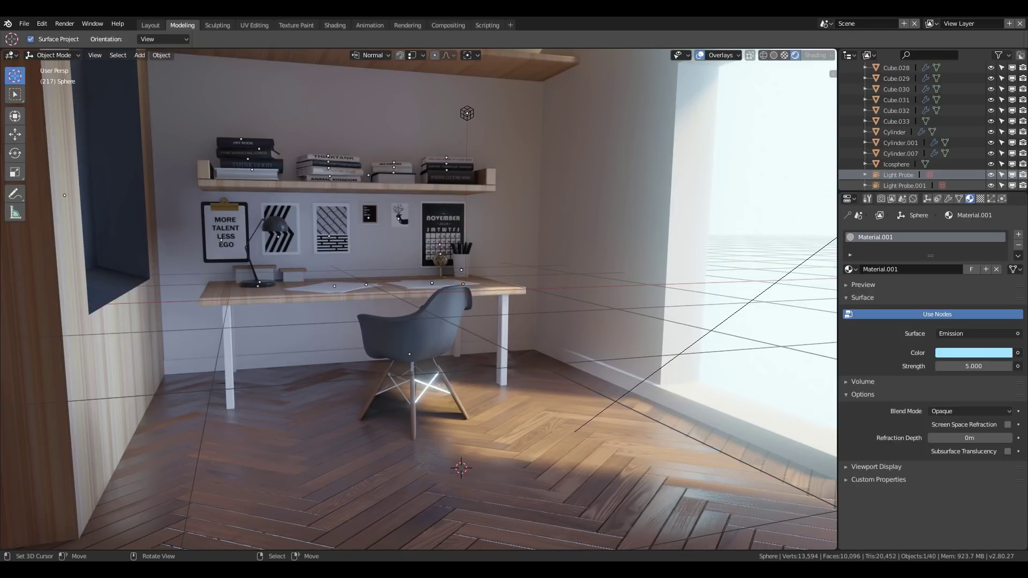
left_click(773, 55)
Add Cube.005, then scale, move, and rescale it to fit around the desk room.
key("shift+a")
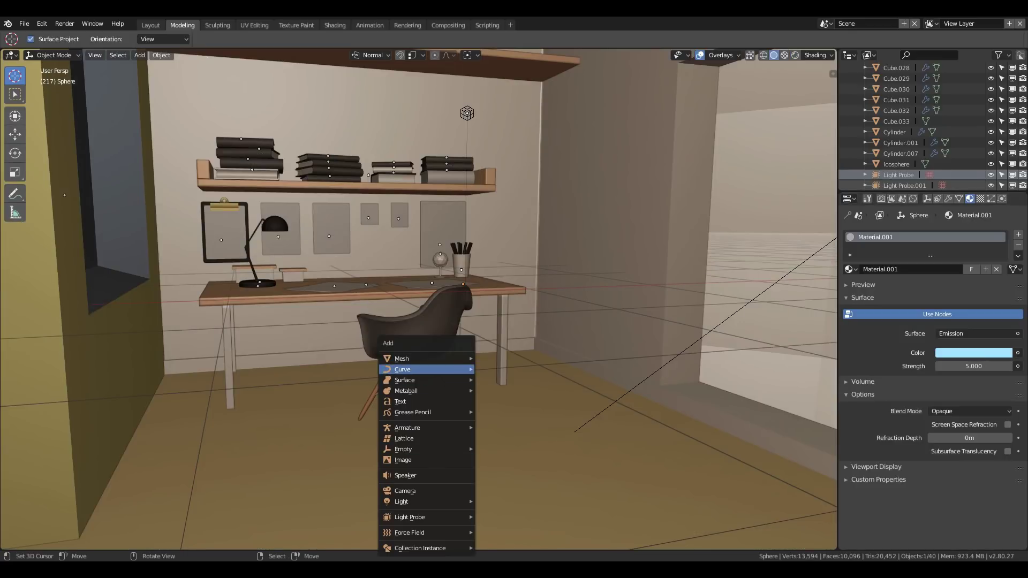
left_click(499, 368)
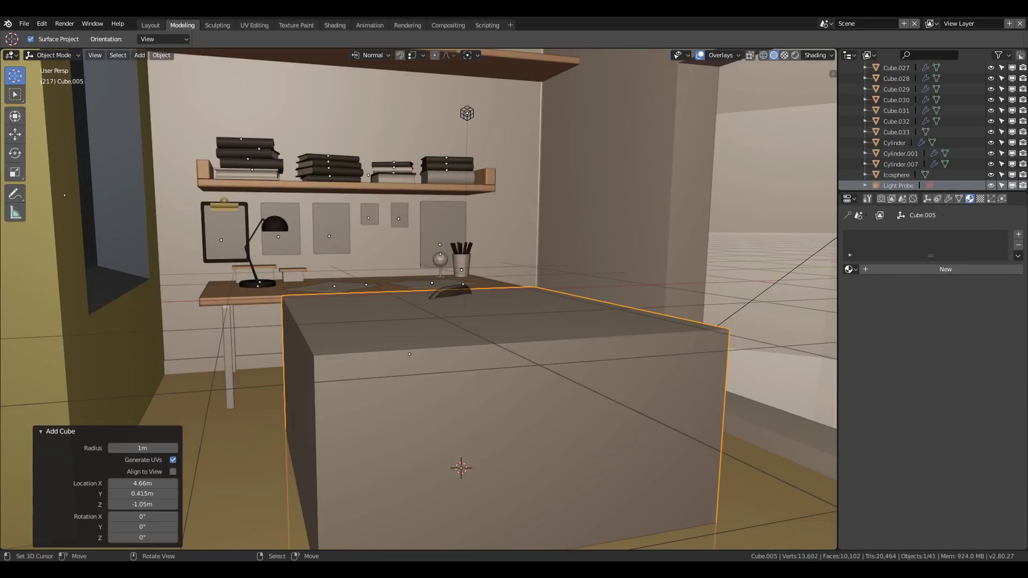
scroll(419, 321, "down", 10)
key("s")
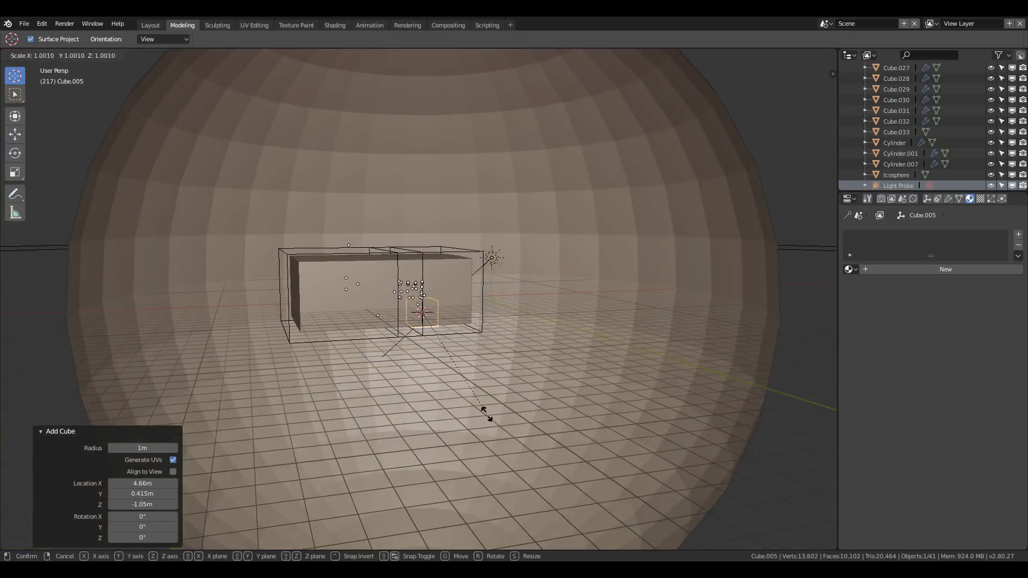
left_click(413, 490)
key("g")
left_click(643, 449)
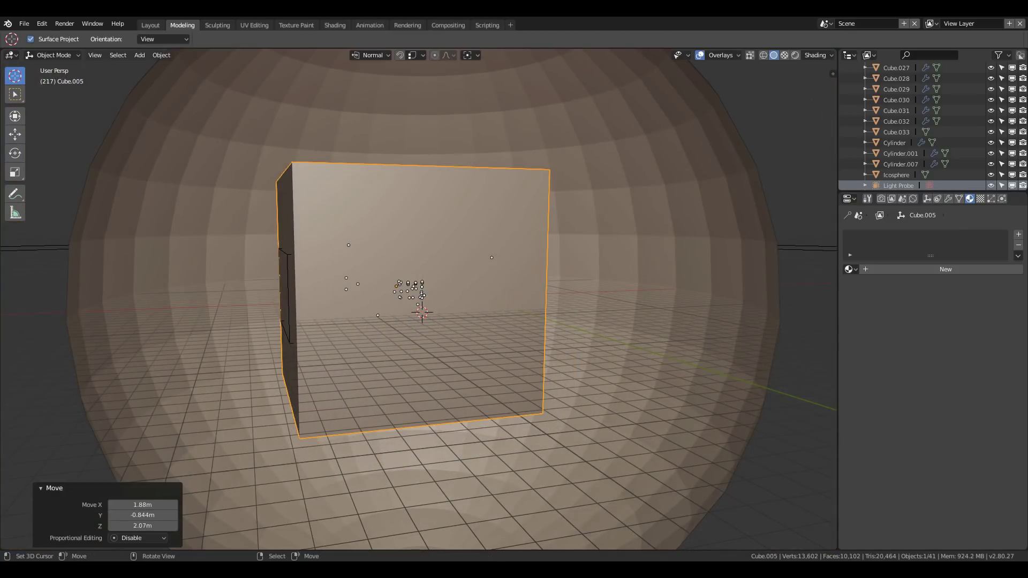
key("s")
left_click(665, 456)
middle_click_drag(346, 321, 365, 353)
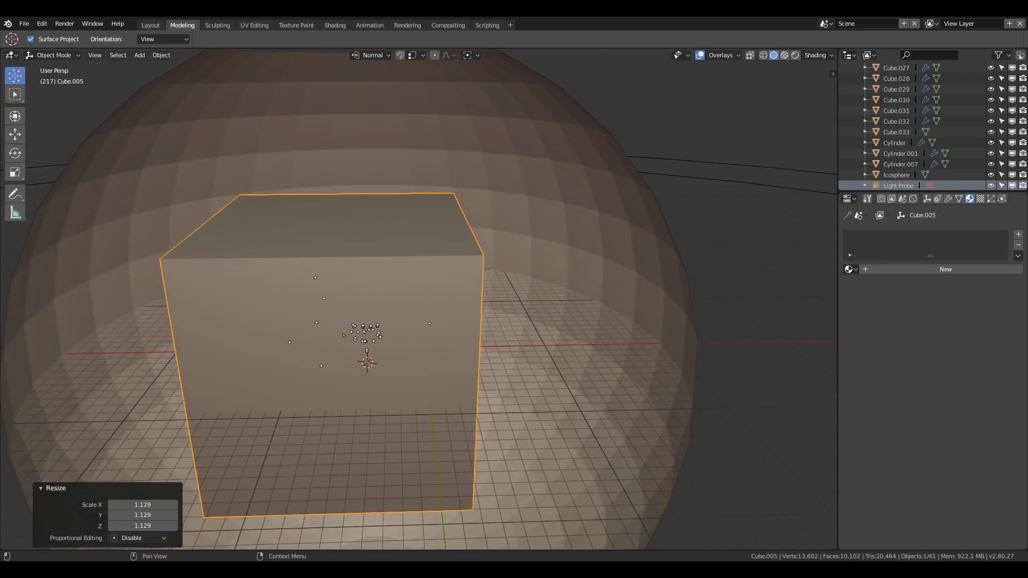
Give the cube a new material with no surface shader and a Volume Scatter volume, and turn on volumetrics.
left_click(946, 269)
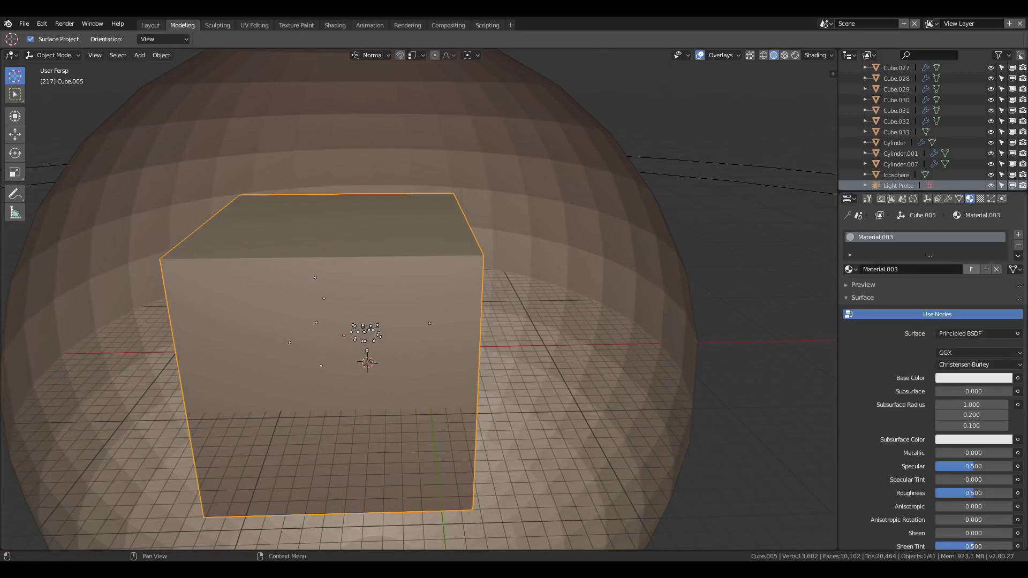
left_click(974, 334)
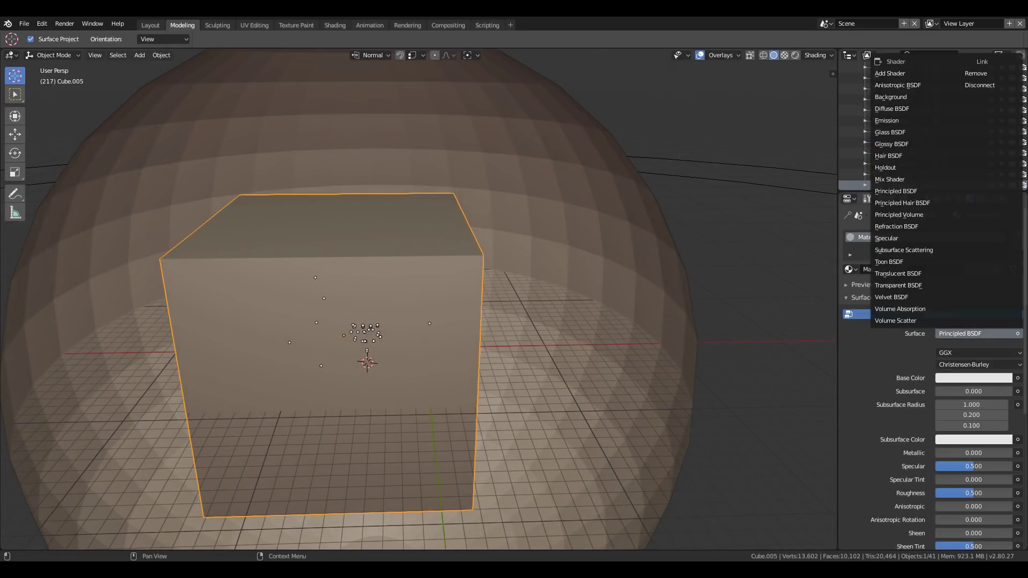
left_click(980, 85)
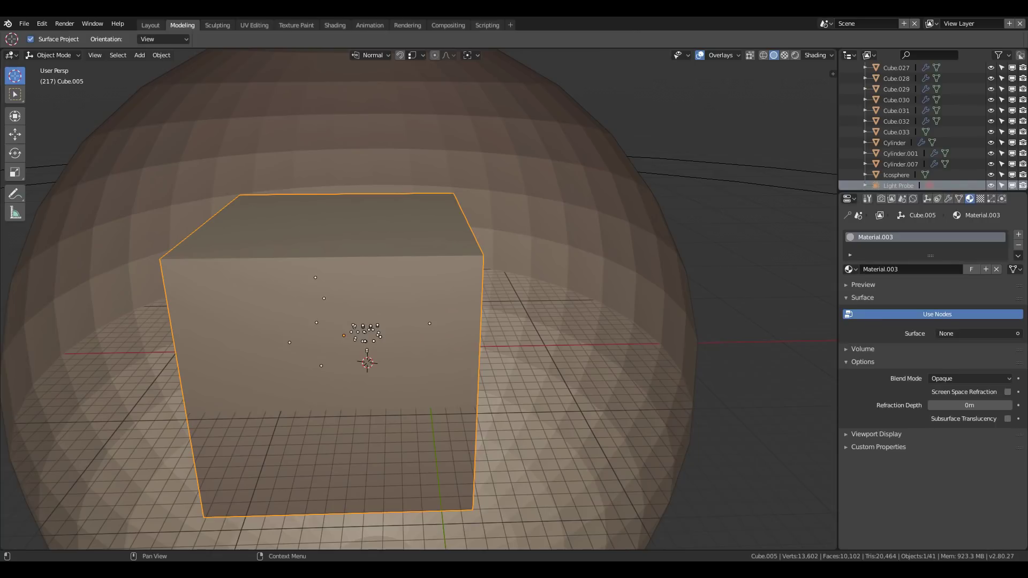
left_click(863, 297)
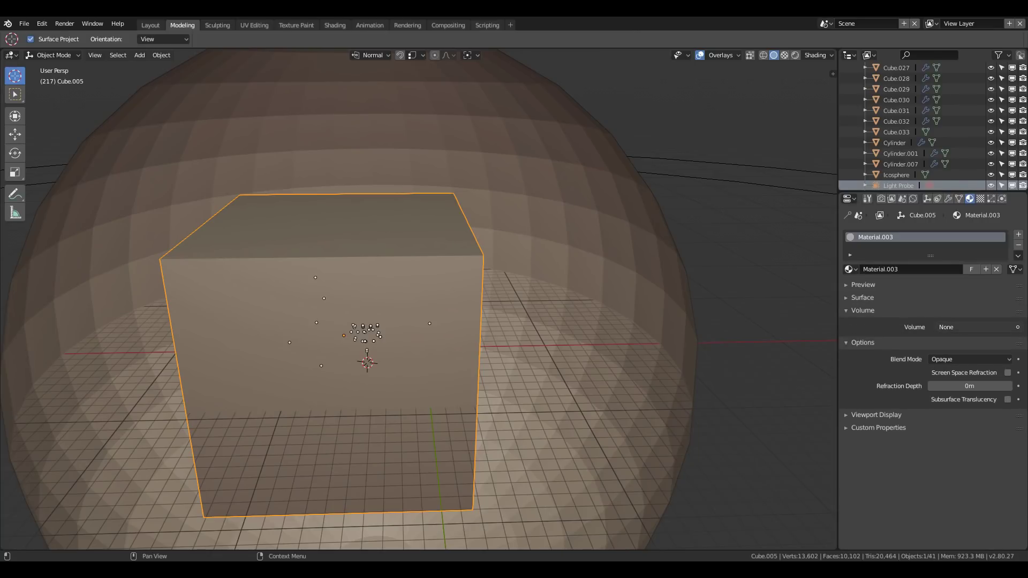
left_click(975, 327)
left_click(957, 314)
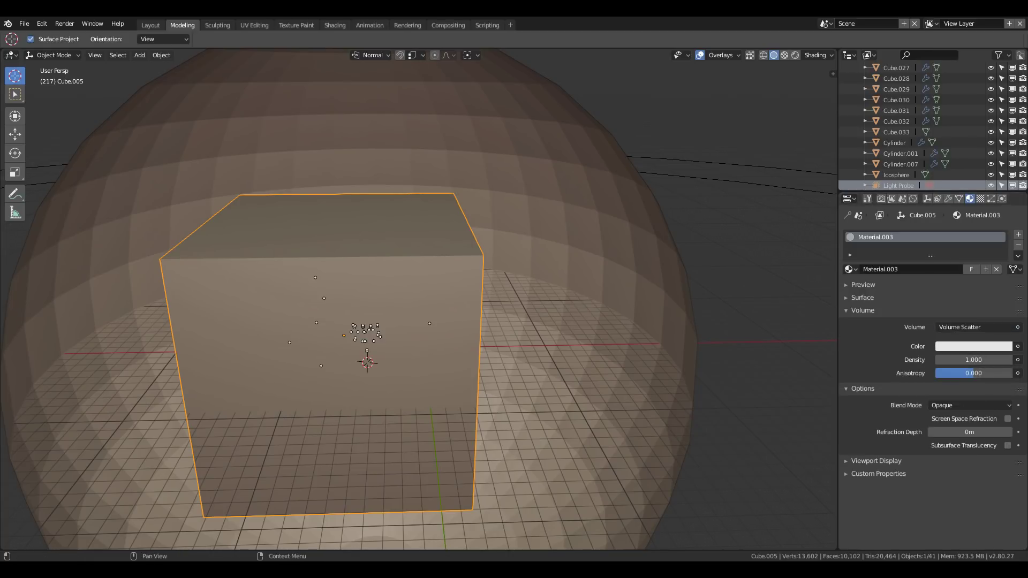
left_click(881, 199)
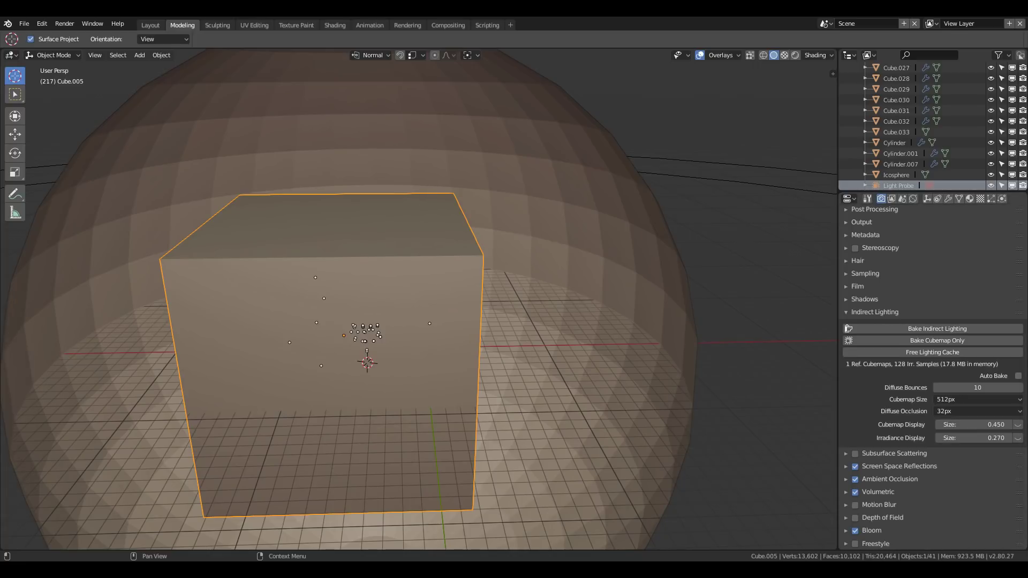
left_click(970, 199)
Walk forward into the fog cube until the desk is in view.
key("shift+grave")
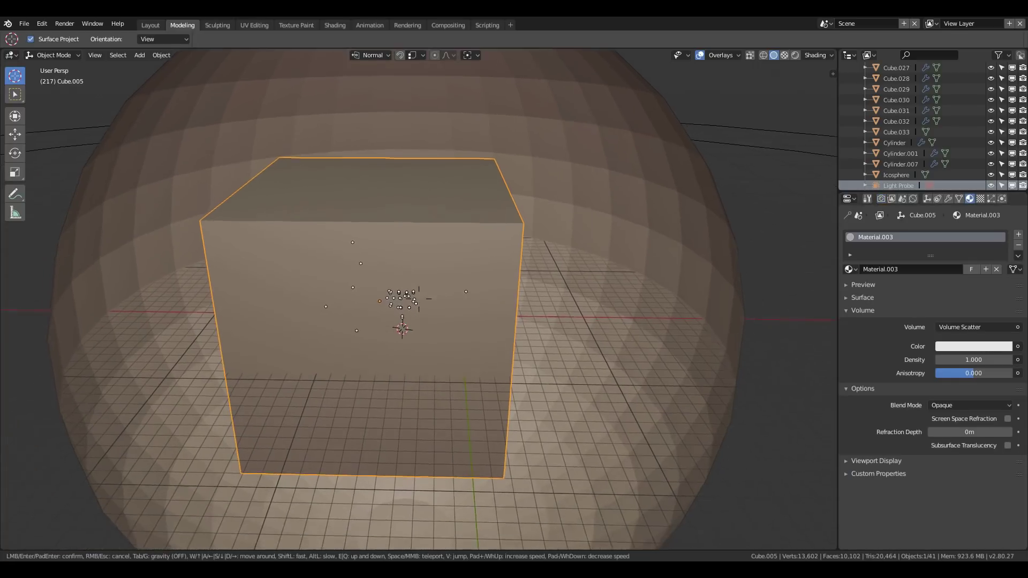
key("w")
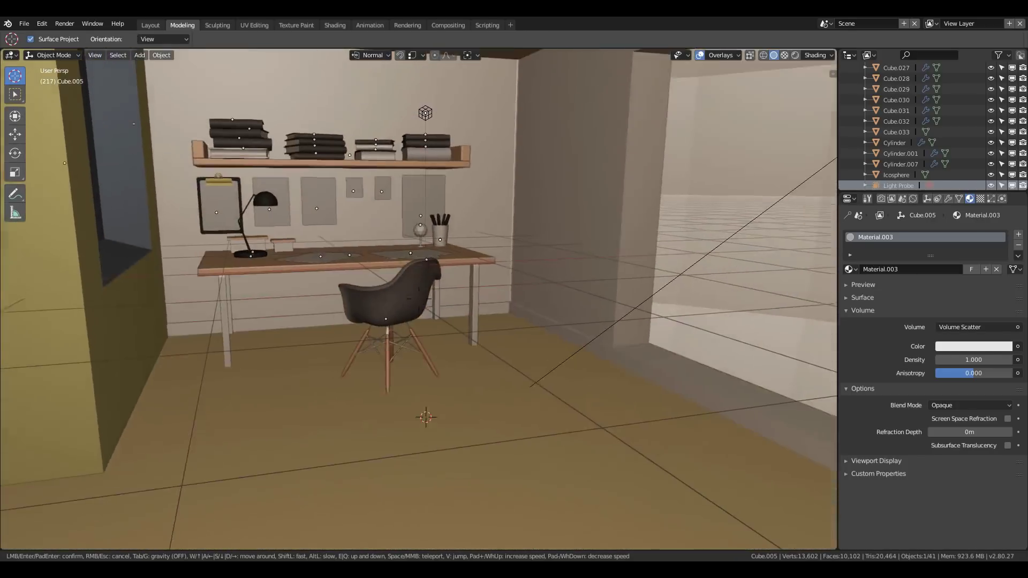
left_click(418, 298)
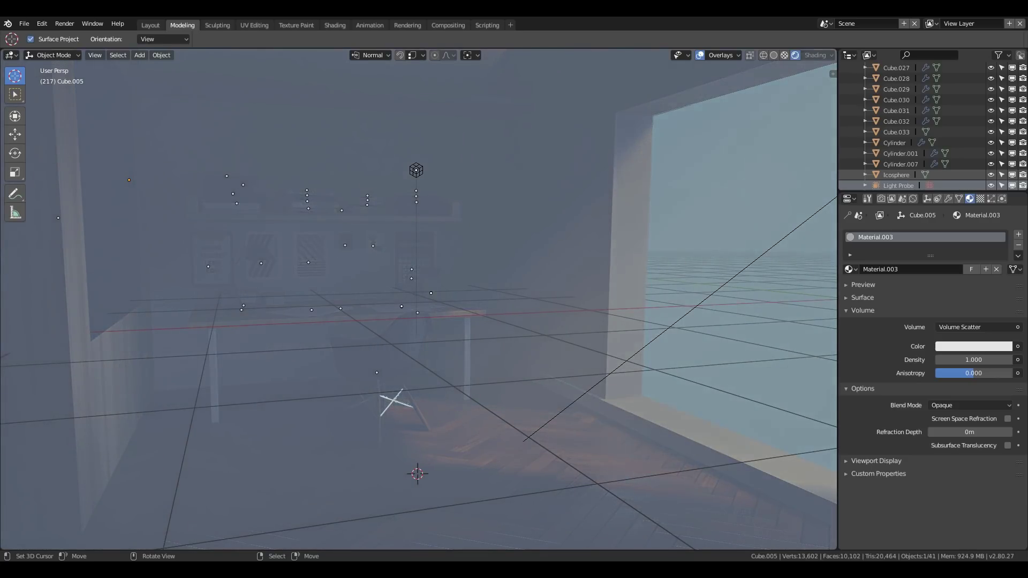
Lower the Volume Scatter density from 0.100 to 0.050, then to 0.010.
left_click(974, 360)
type("1")
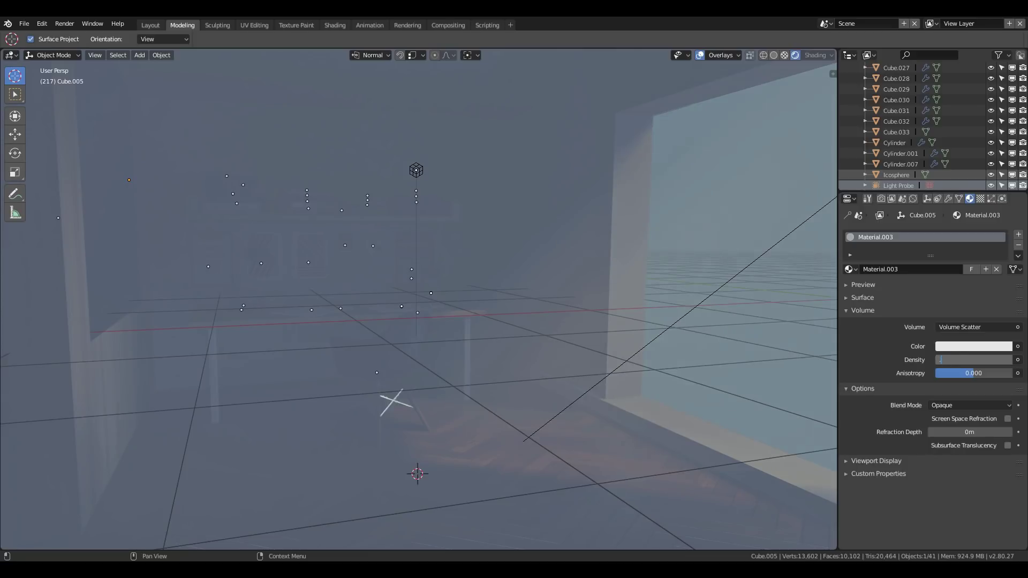
type("0.1")
key("Return")
left_click(974, 359)
type("00")
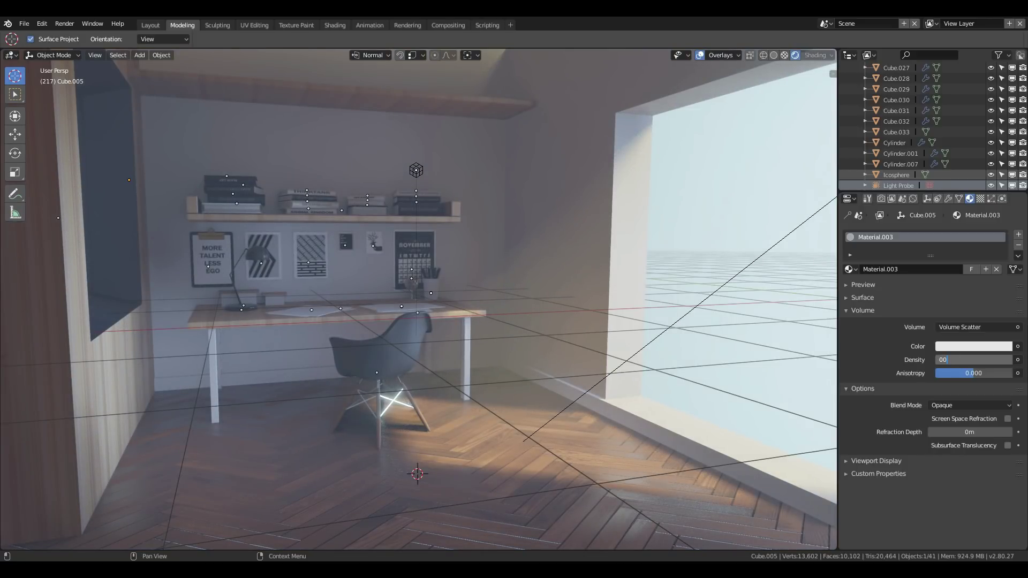
key("BackSpace")
type("5")
key("Return")
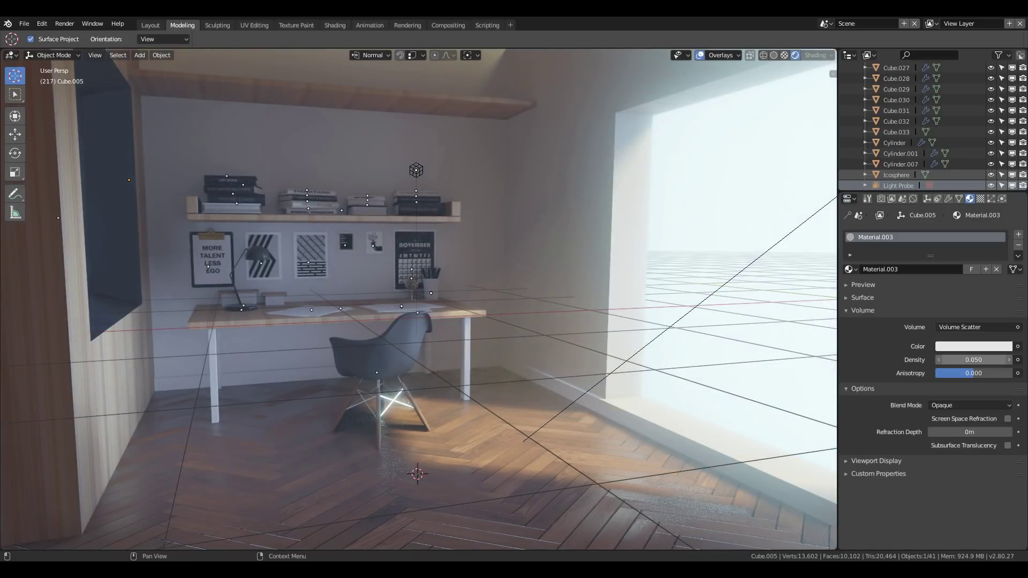
double_click(974, 359)
type("0.05")
key("BackSpace")
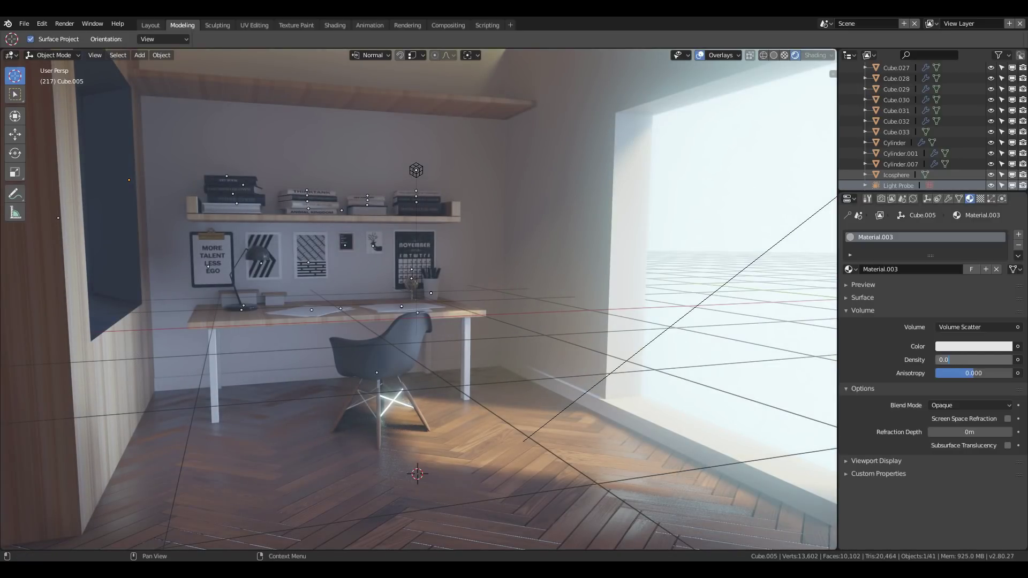
type("1")
key("Return")
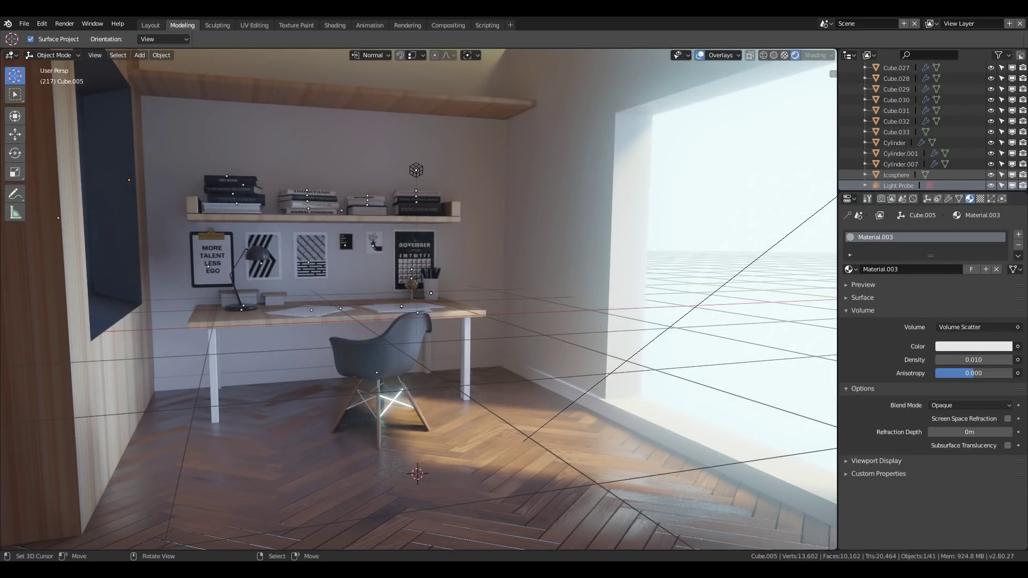
key("shift")
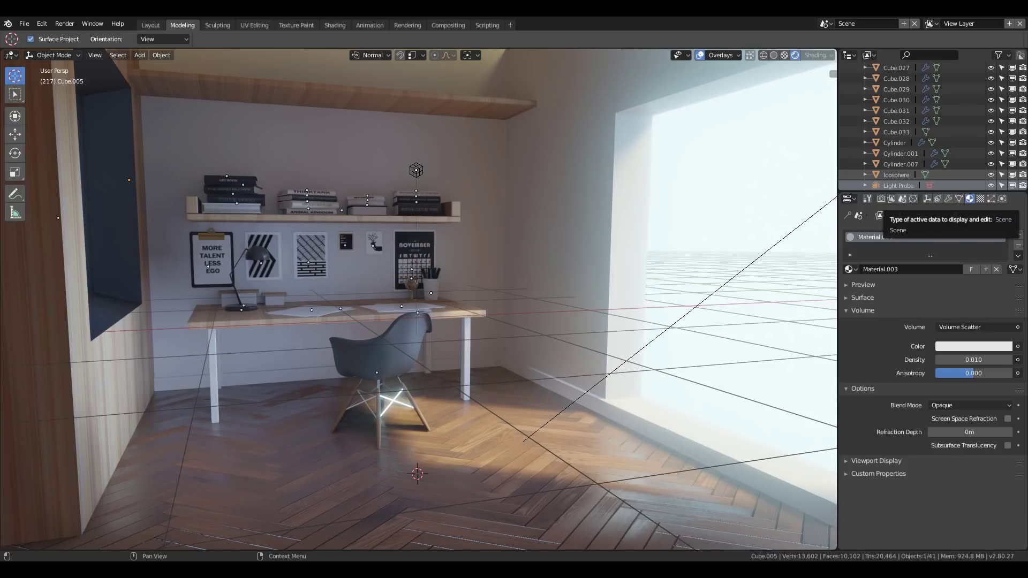
In Scene Color Management, choose the Very High Contrast look, exposure 1.000, gamma 0.500.
left_click(903, 199)
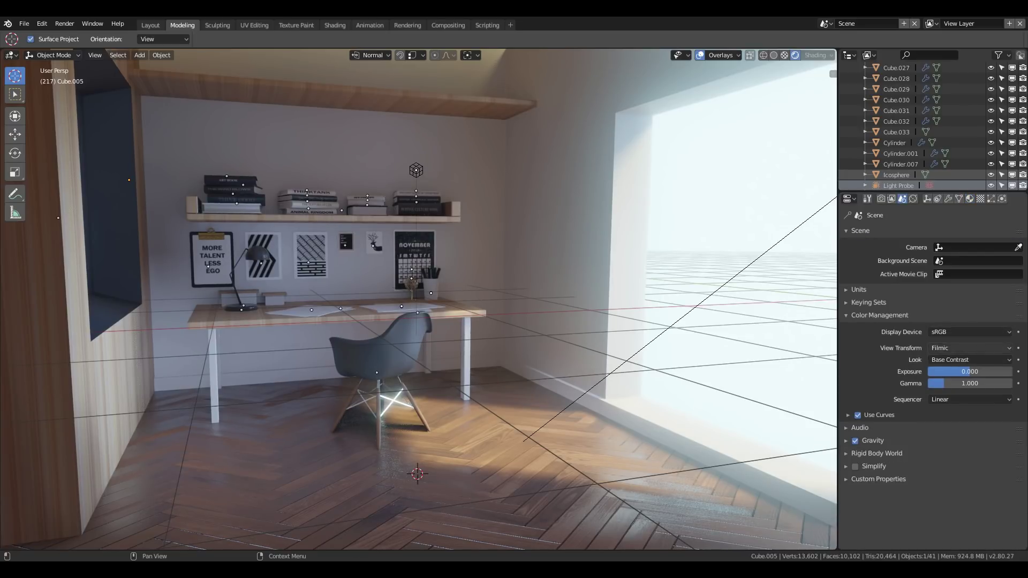
left_click(968, 360)
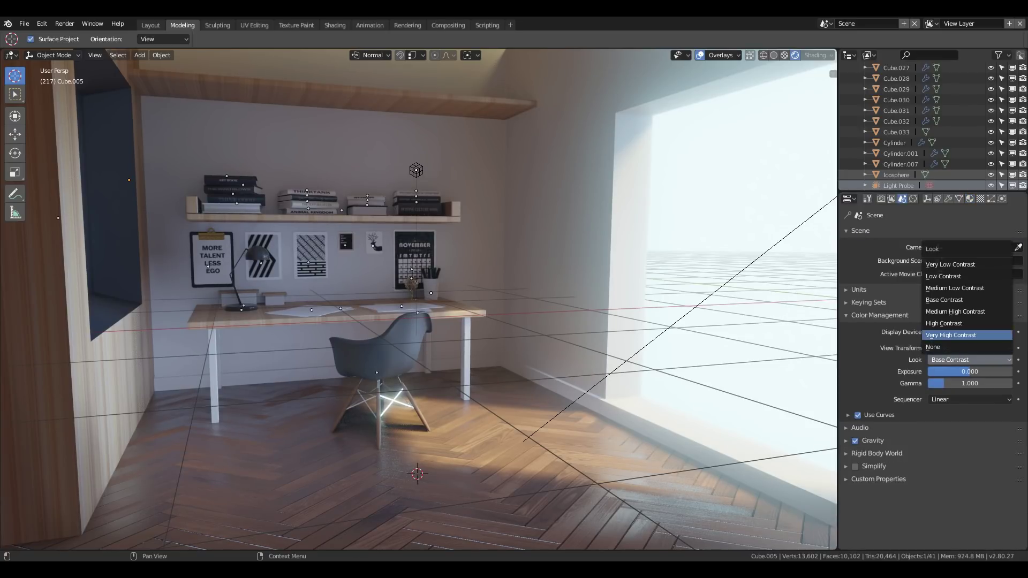
left_click(951, 335)
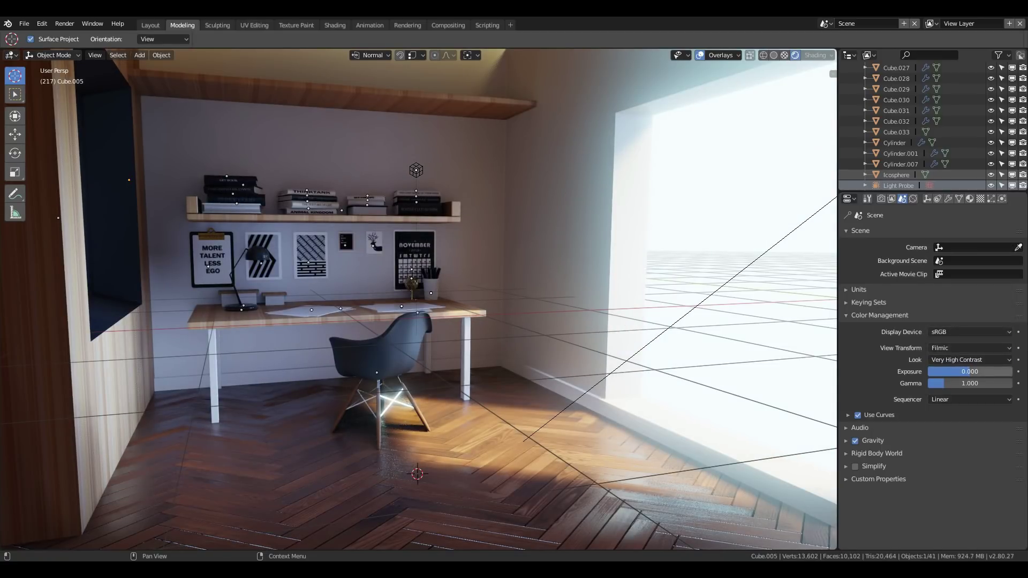
left_click(969, 371)
type("1")
key("Return")
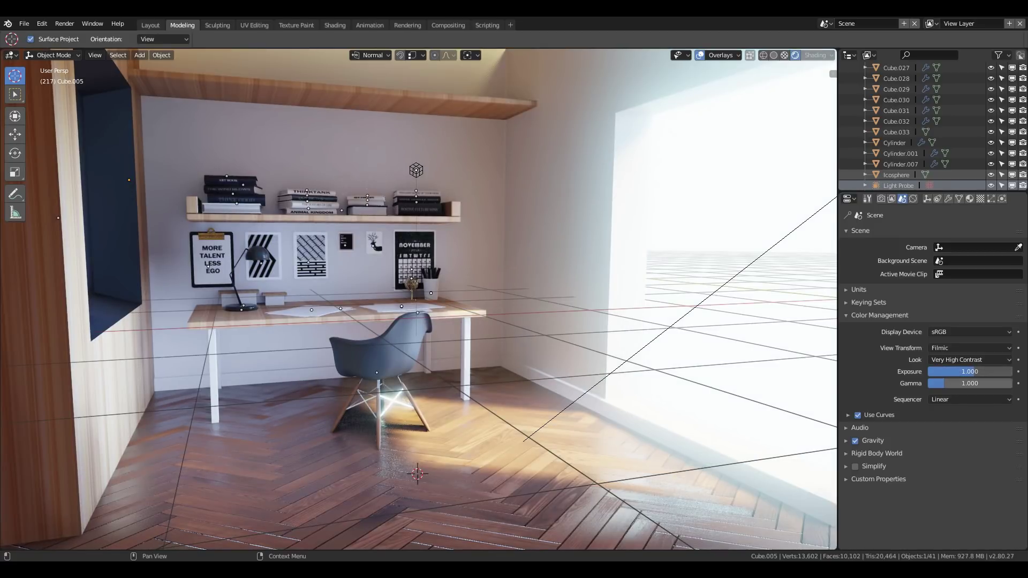
left_click(969, 383)
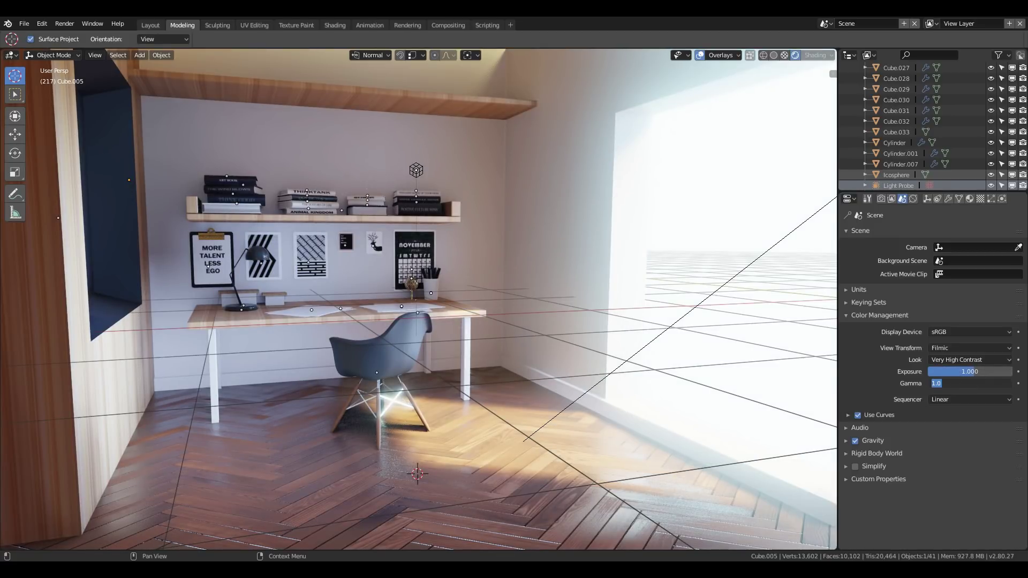
type("0.5")
key("Return")
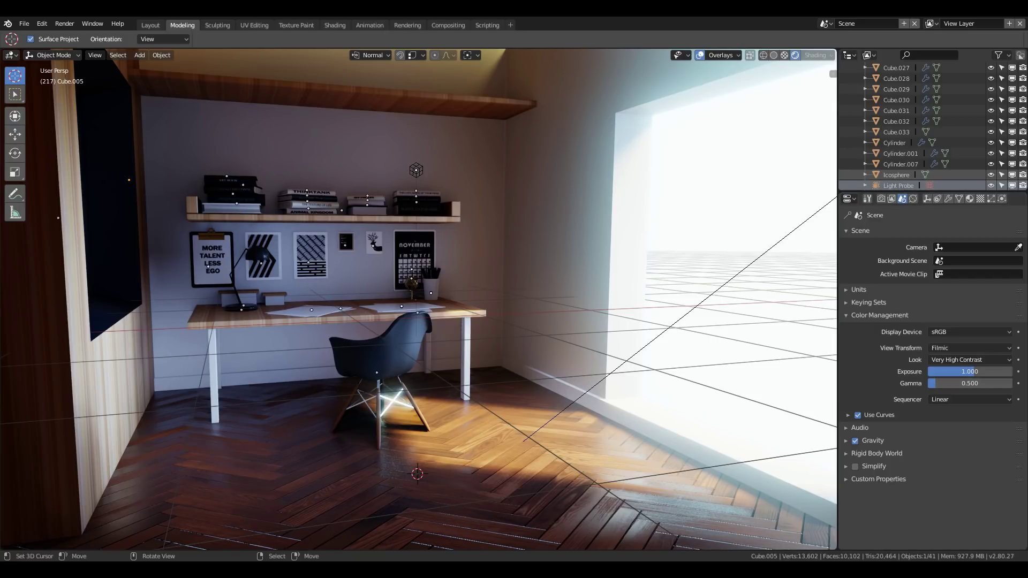
Flip the viewport to solid shading and back, then preview the Medium High and Base Contrast looks.
left_click(773, 55)
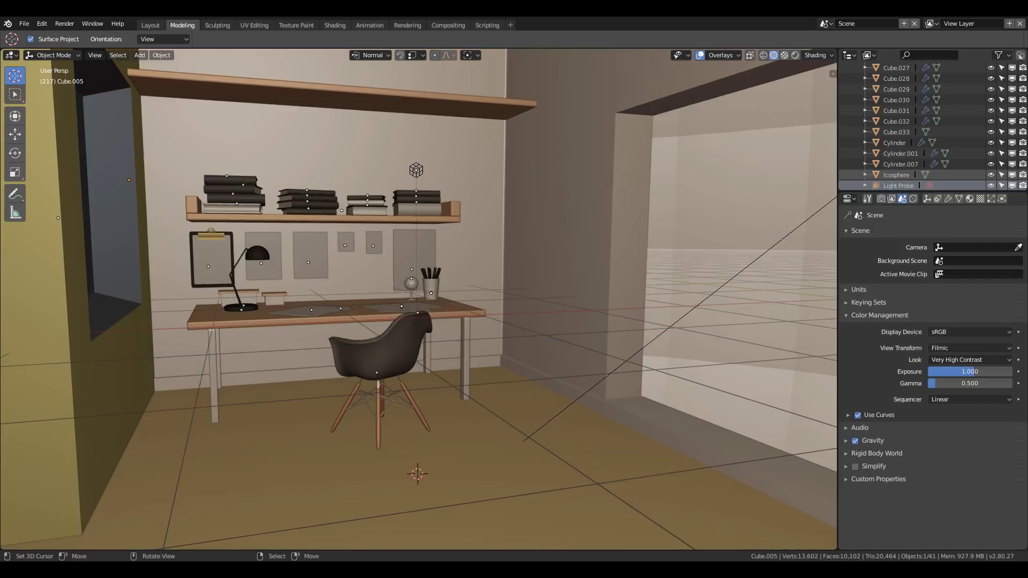
left_click(795, 54)
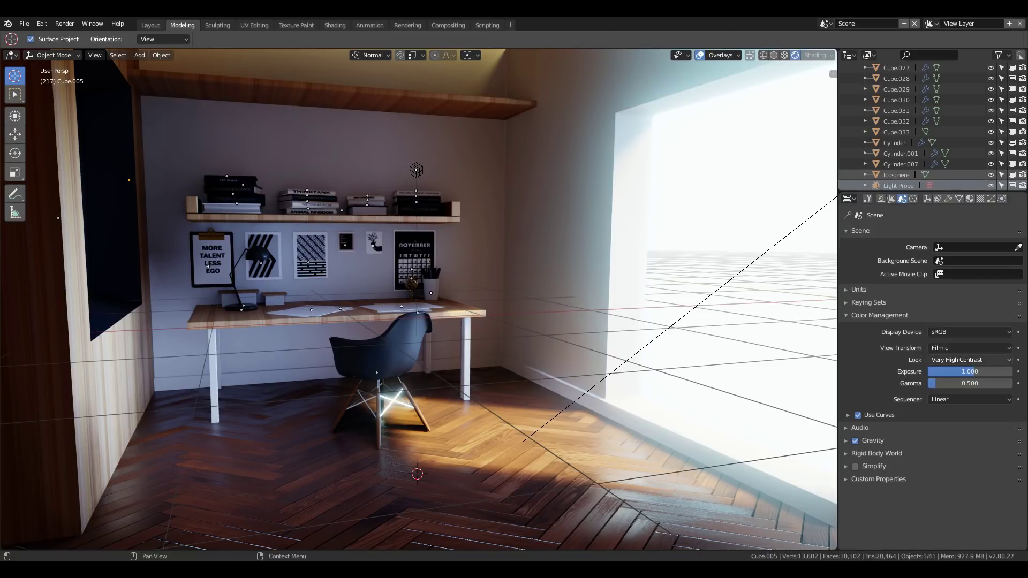
left_click(970, 359)
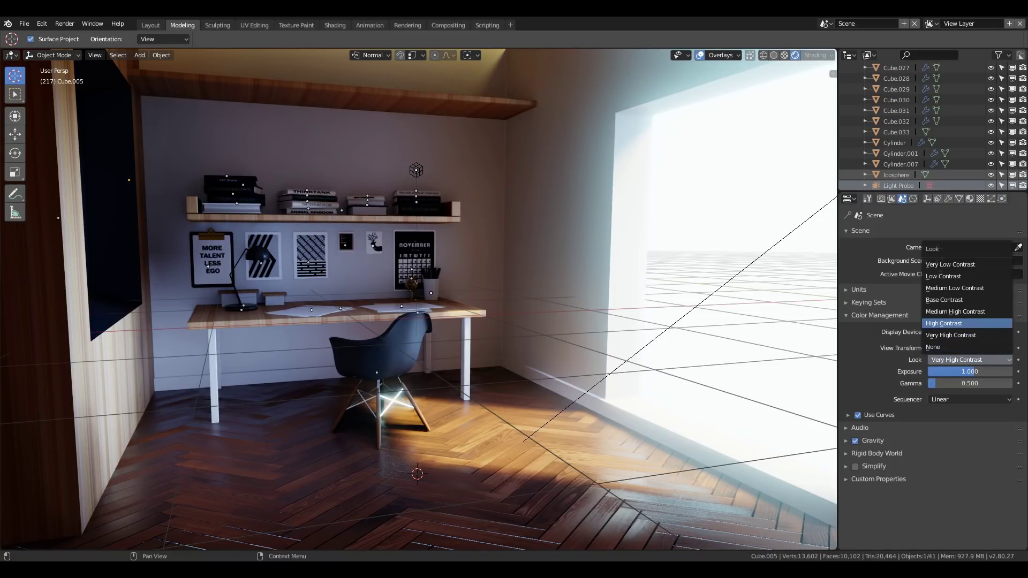
left_click(955, 311)
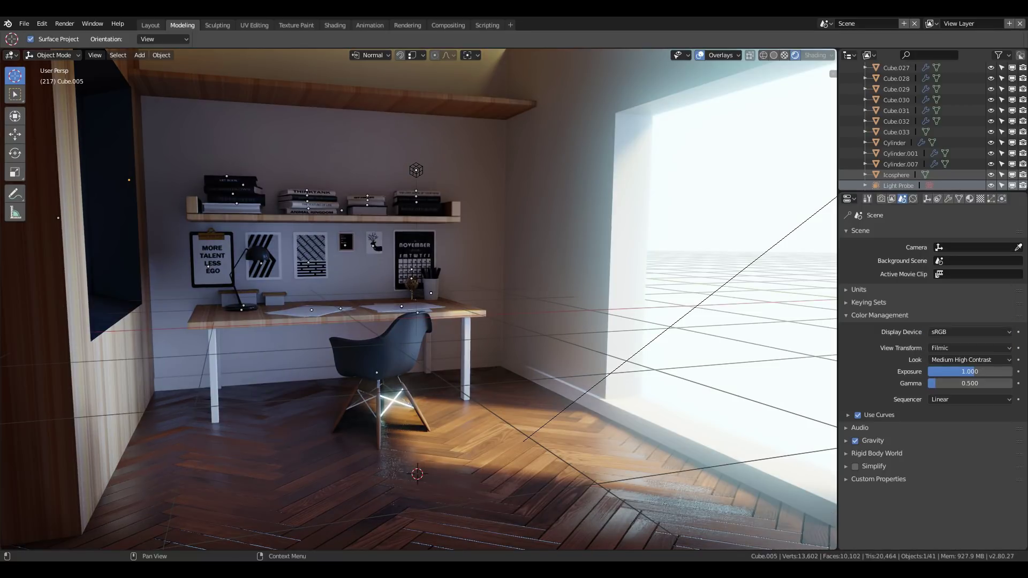
left_click(969, 360)
left_click(963, 300)
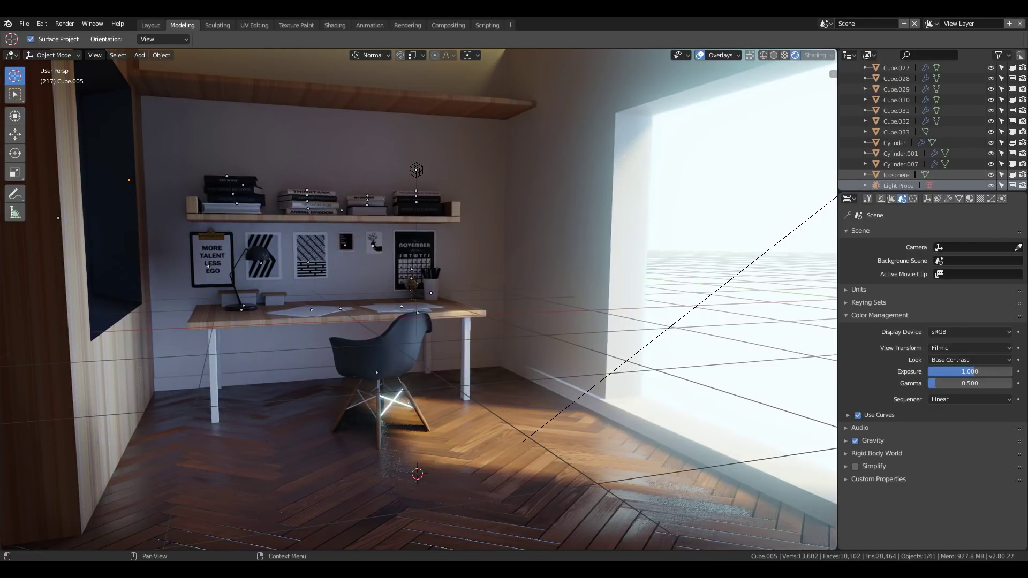
Compare Very High Contrast, settle on the Base Contrast look, and show the Render properties.
left_click(969, 361)
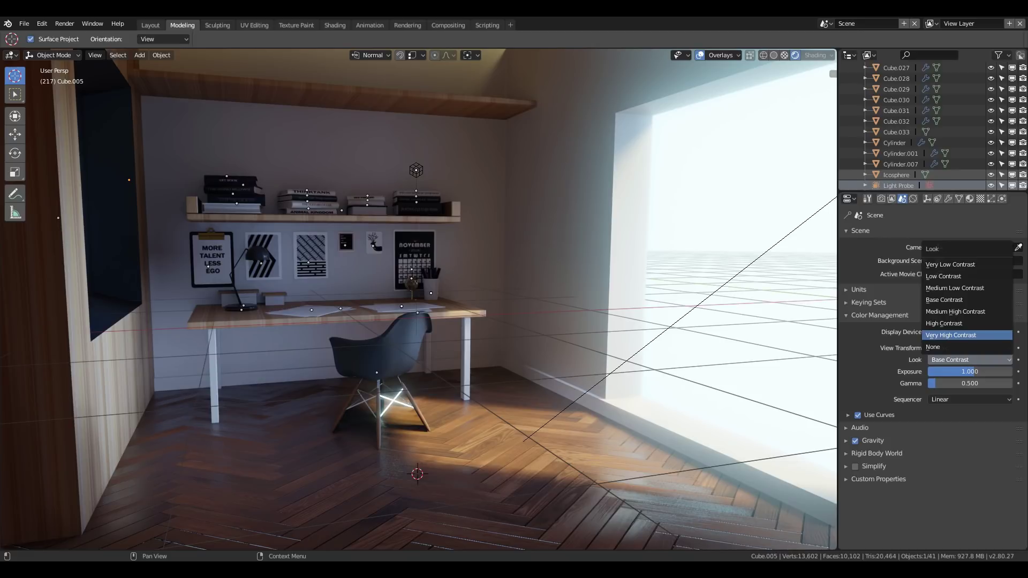
left_click(956, 335)
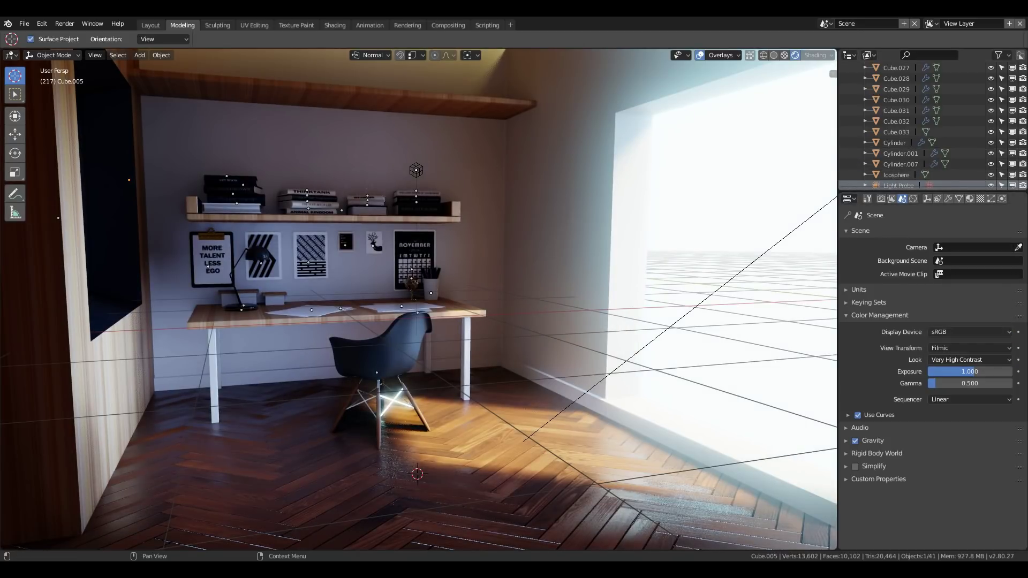
left_click(969, 360)
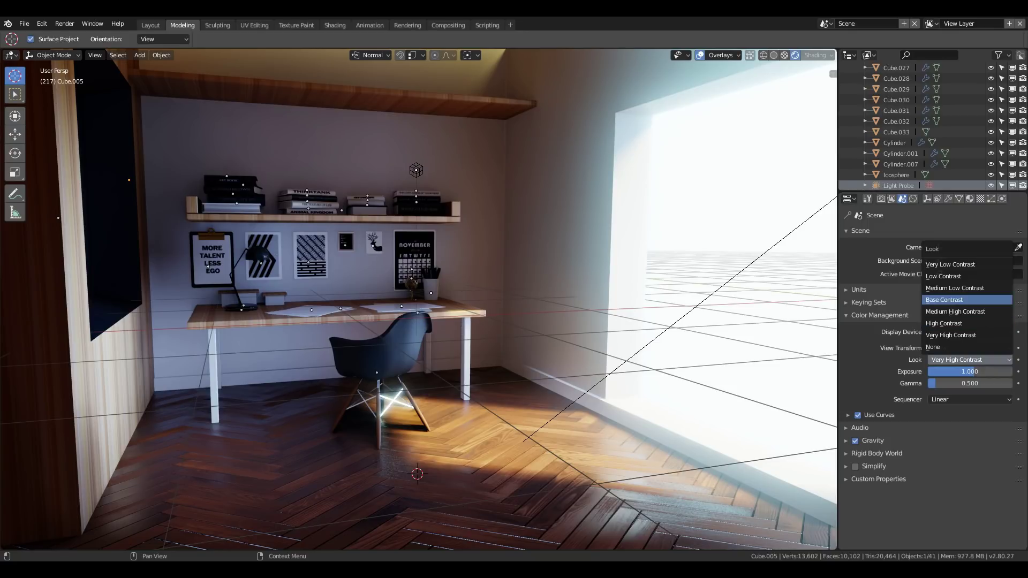
left_click(955, 299)
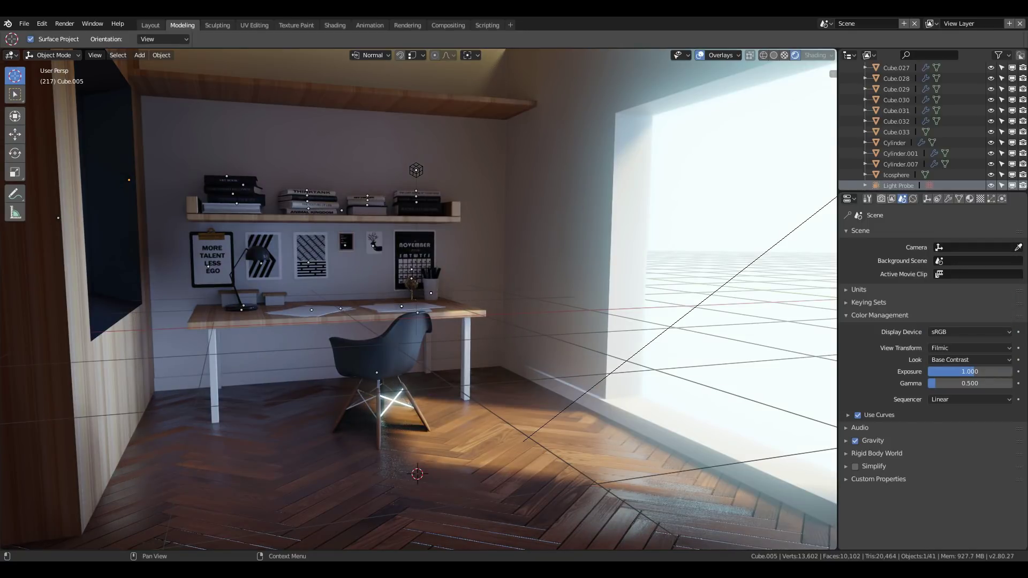
left_click(882, 199)
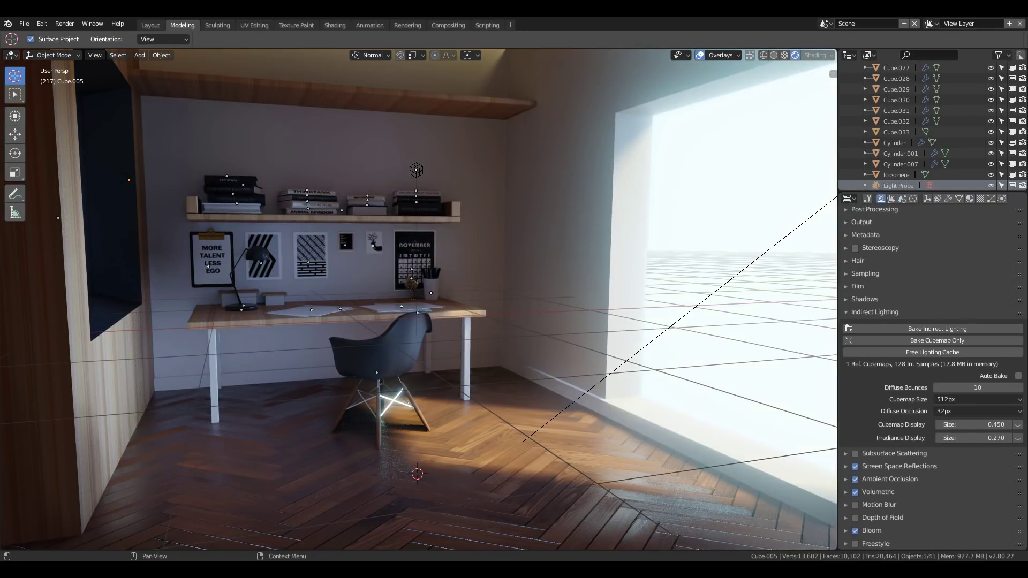